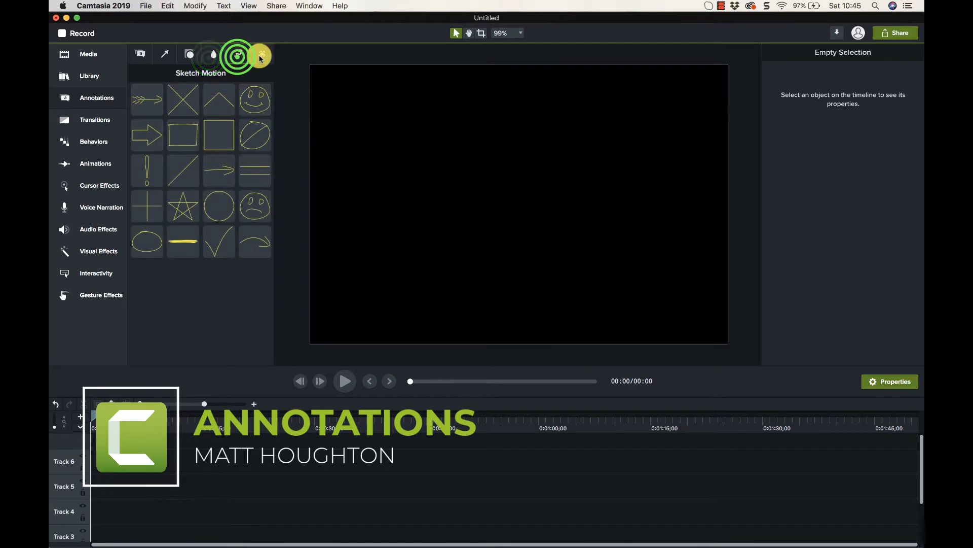
# Browse the callout annotations by style, viewing Abstract, Basic and Bold, and return to all styles.
pyautogui.click(260, 57)
pyautogui.click(140, 57)
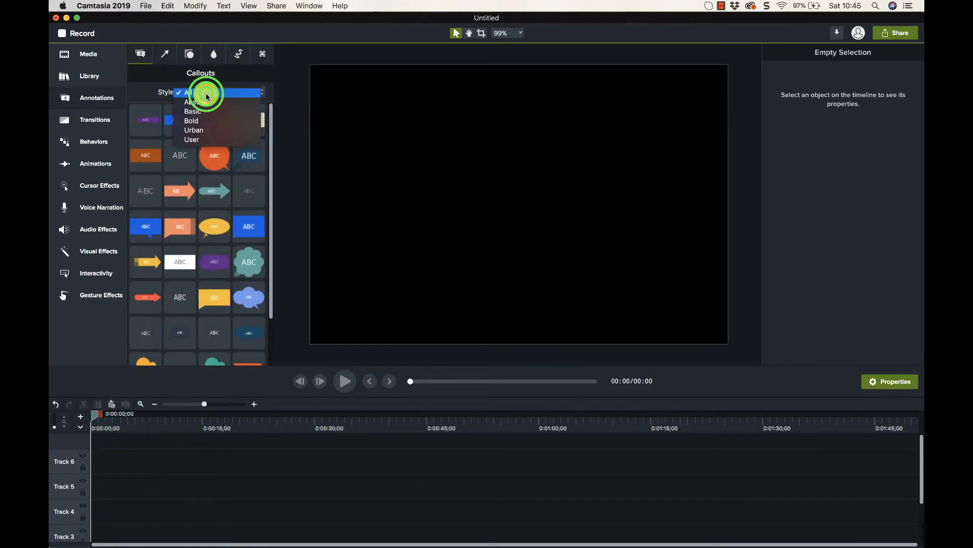
pyautogui.click(205, 103)
pyautogui.click(224, 95)
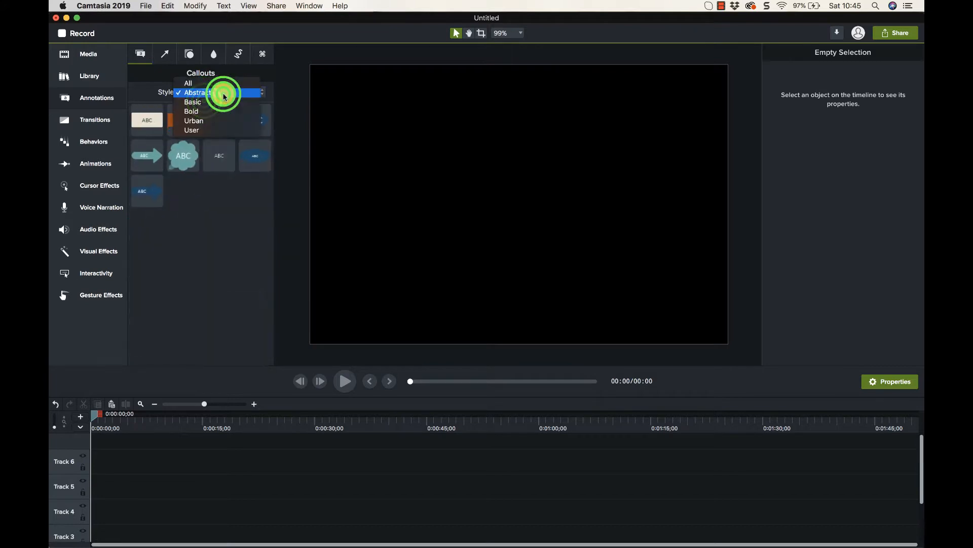
pyautogui.click(222, 103)
pyautogui.click(223, 96)
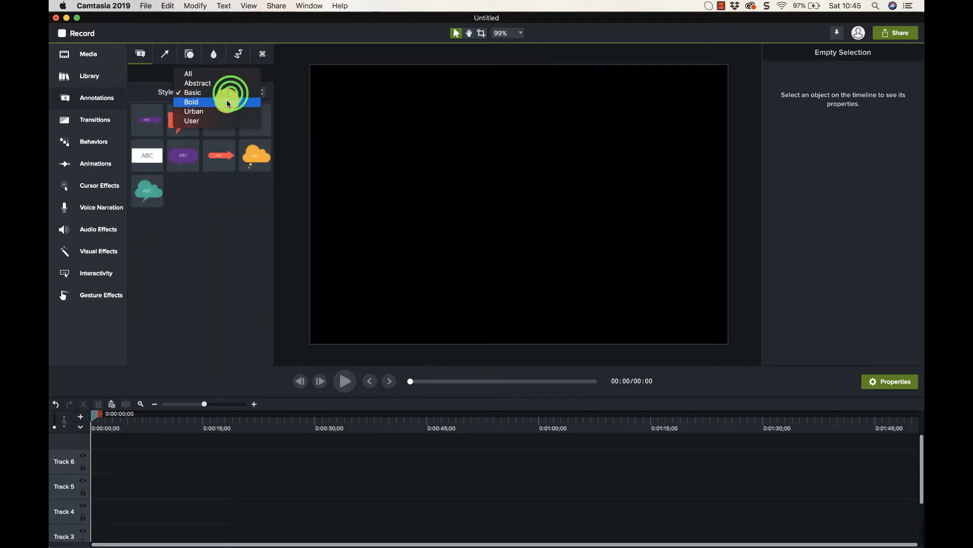
pyautogui.click(227, 103)
pyautogui.click(244, 91)
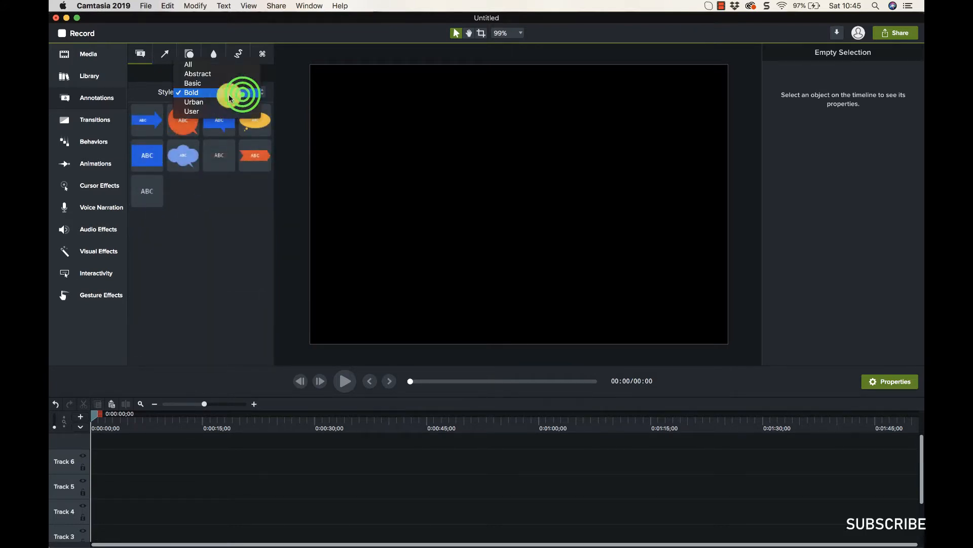
pyautogui.click(195, 71)
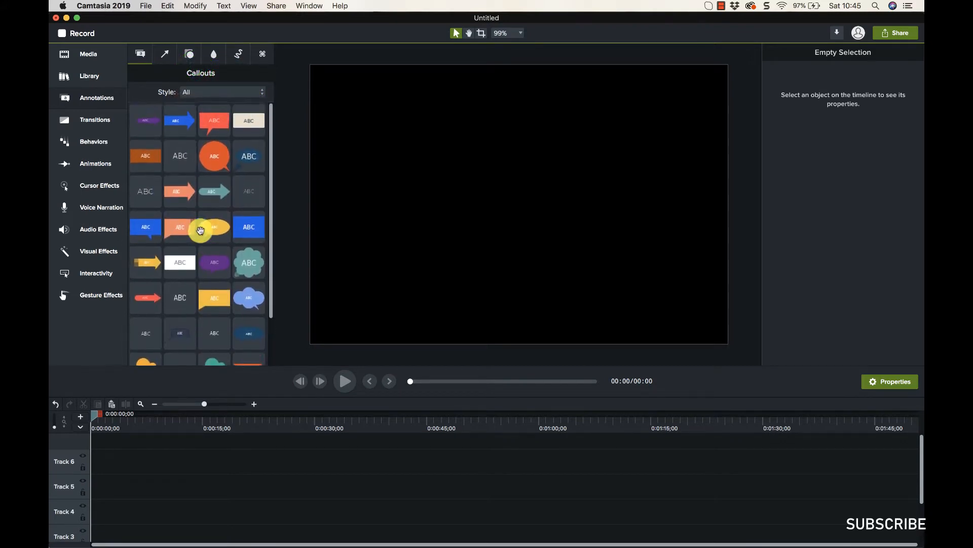
# Look through the Arrows & Lines and Shapes annotations, and review the full set of callouts.
pyautogui.click(169, 54)
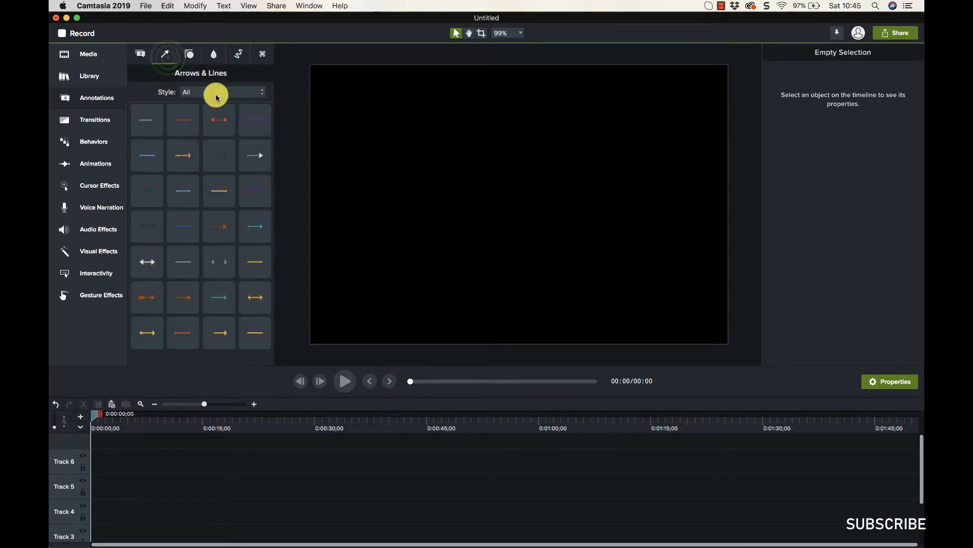
pyautogui.click(217, 96)
pyautogui.click(217, 94)
pyautogui.click(189, 55)
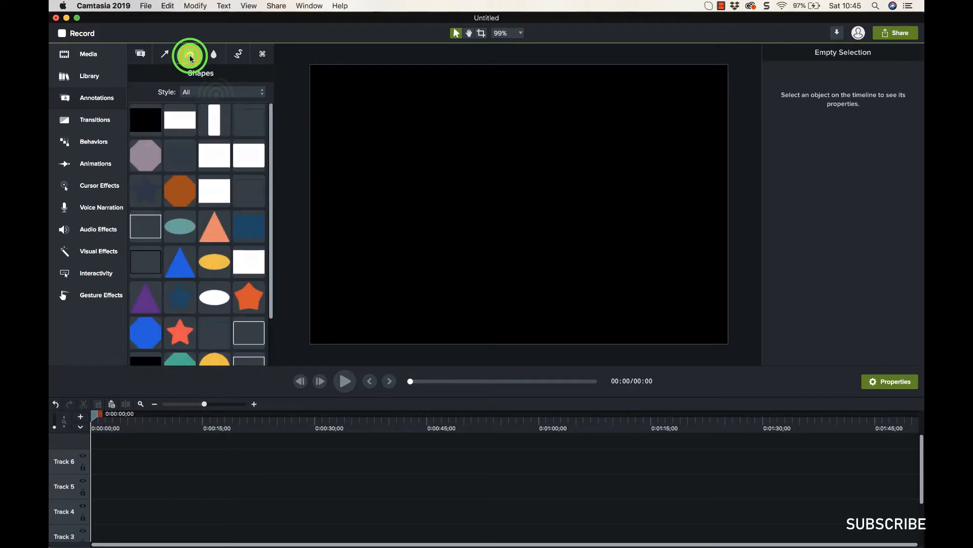
pyautogui.click(142, 55)
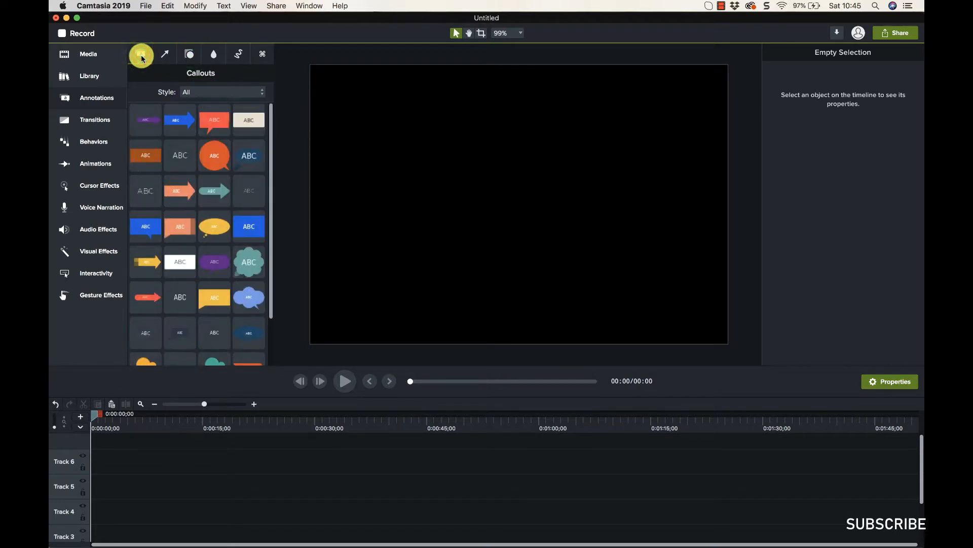
pyautogui.scroll(-3, 184, 235)
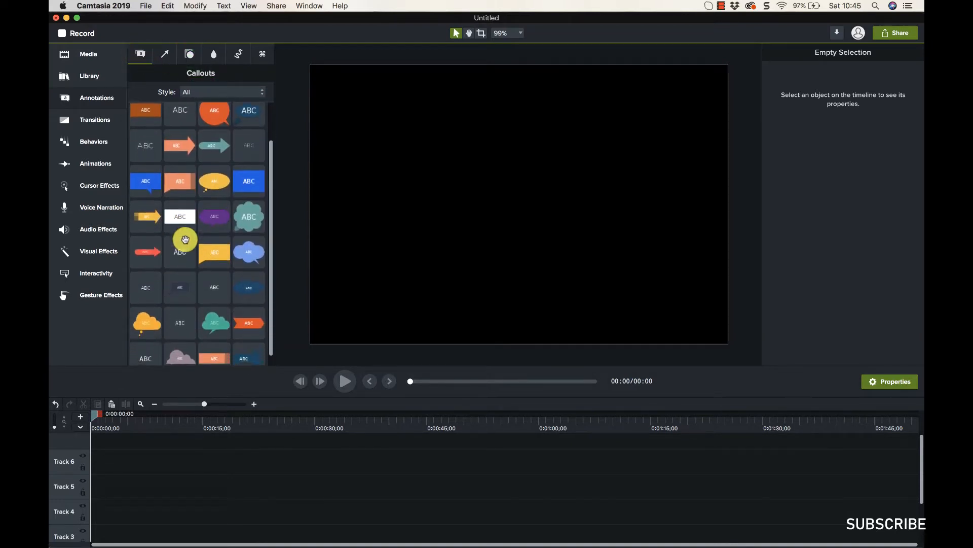
pyautogui.scroll(3, 184, 238)
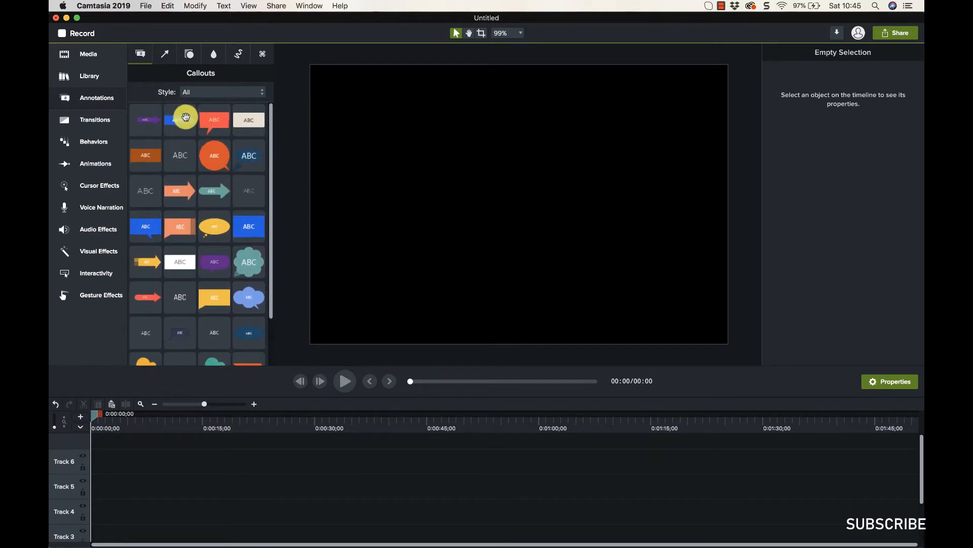
# Add the blue arrow callout at the start of Track 5, move the playhead to about 0:00:01;27 and select the callout.
pyautogui.moveTo(181, 119); pyautogui.dragTo(91, 485)
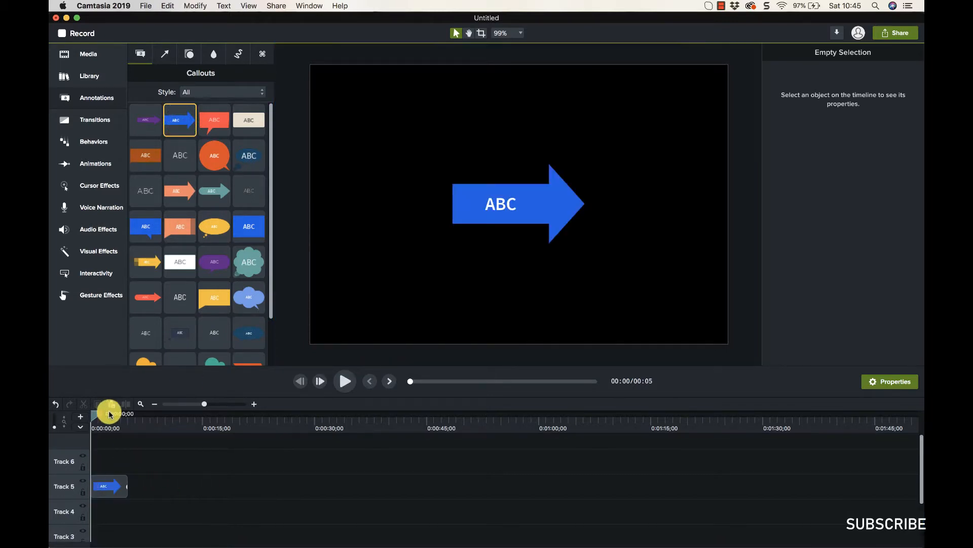
pyautogui.moveTo(94, 418); pyautogui.dragTo(108, 419)
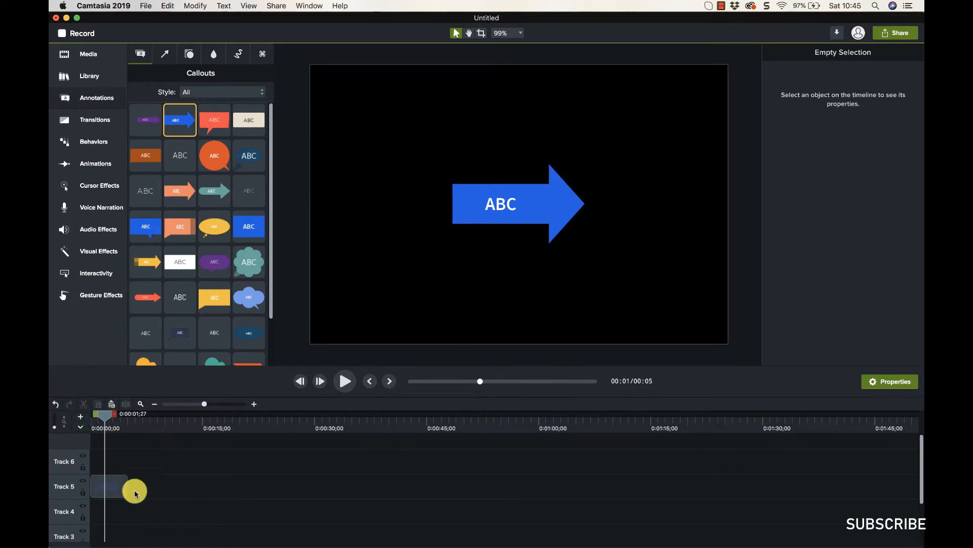
pyautogui.click(116, 490)
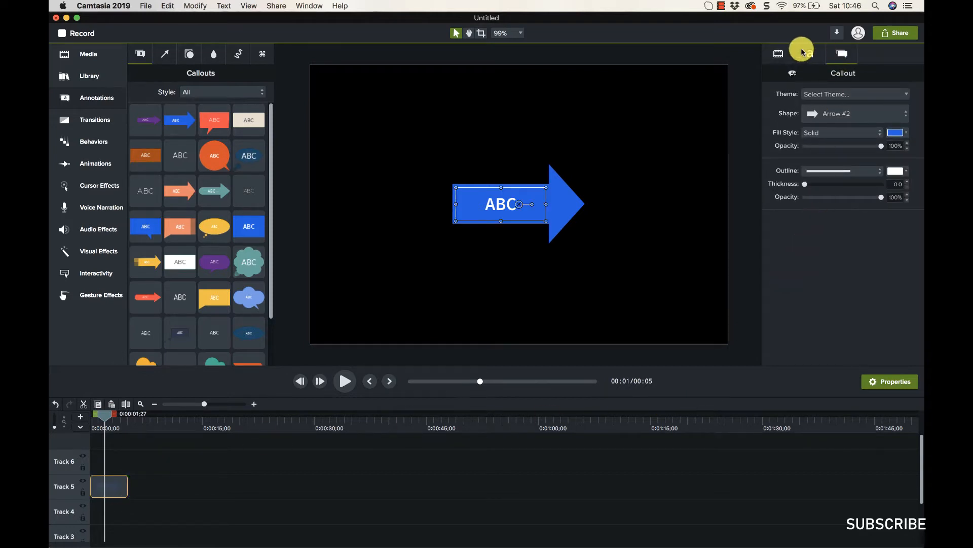
# Examine the arrow callout's visual, text and annotation properties, ending on the text properties.
pyautogui.click(889, 384)
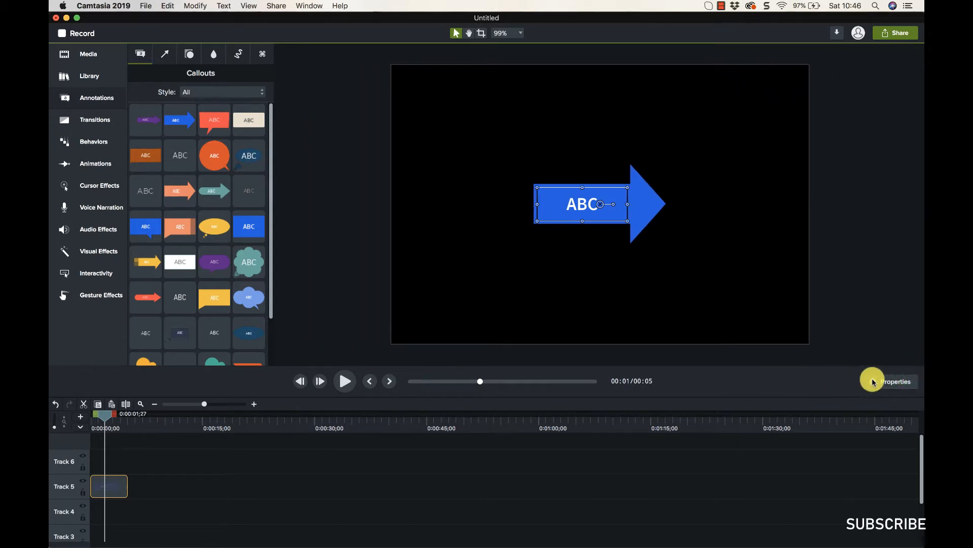
pyautogui.click(873, 382)
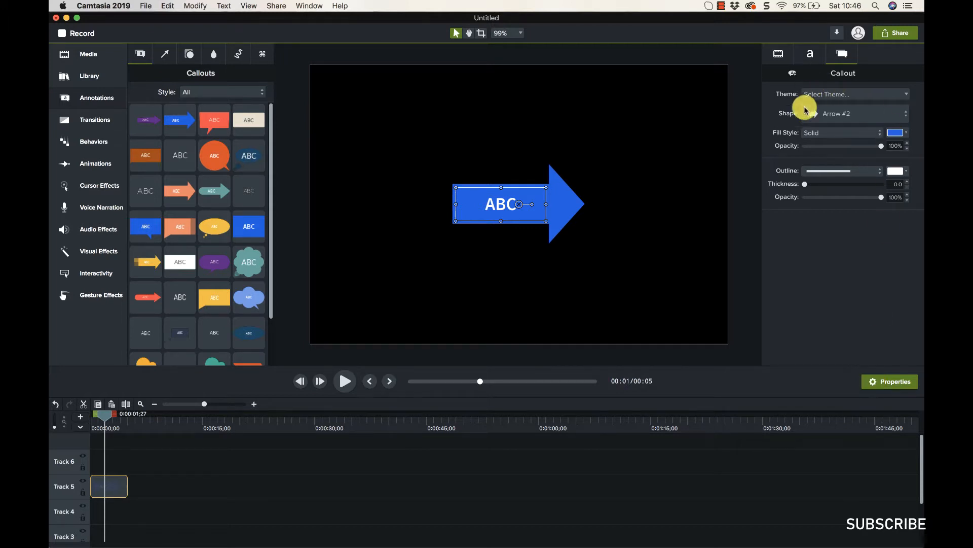
pyautogui.click(809, 53)
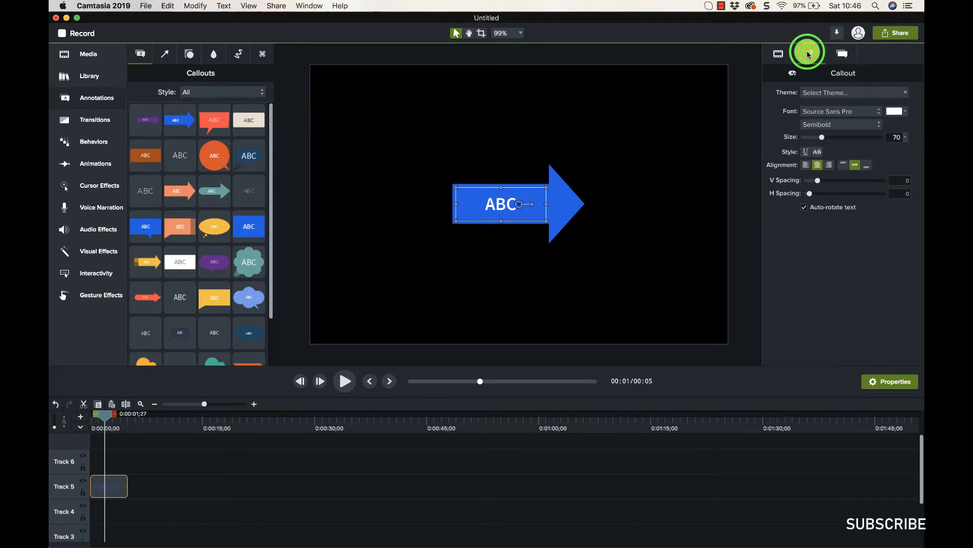
pyautogui.click(779, 53)
pyautogui.click(810, 54)
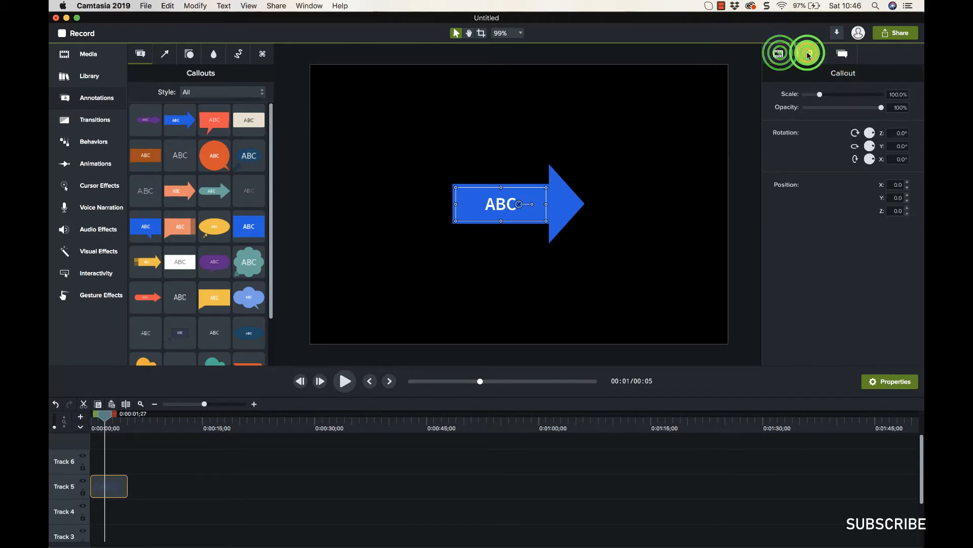
pyautogui.click(840, 54)
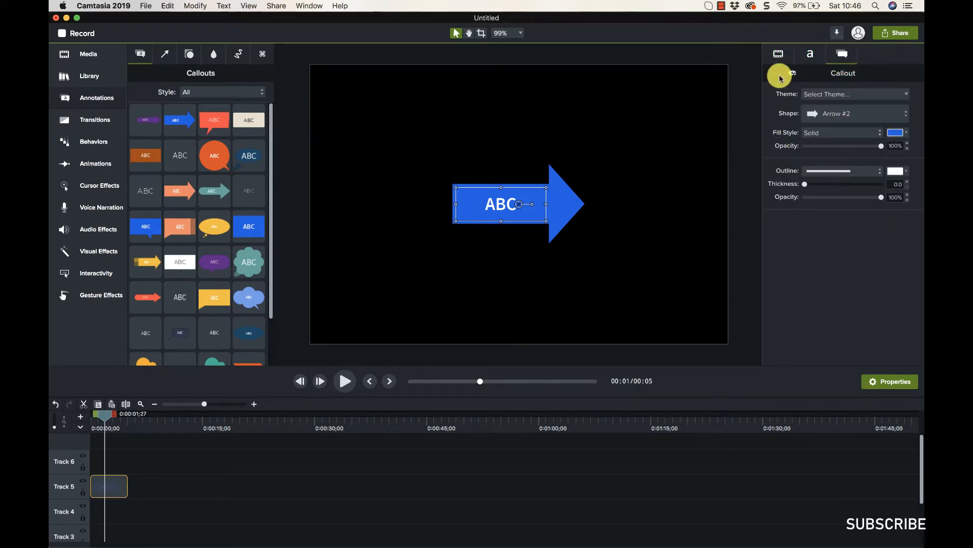
pyautogui.click(779, 56)
pyautogui.click(806, 56)
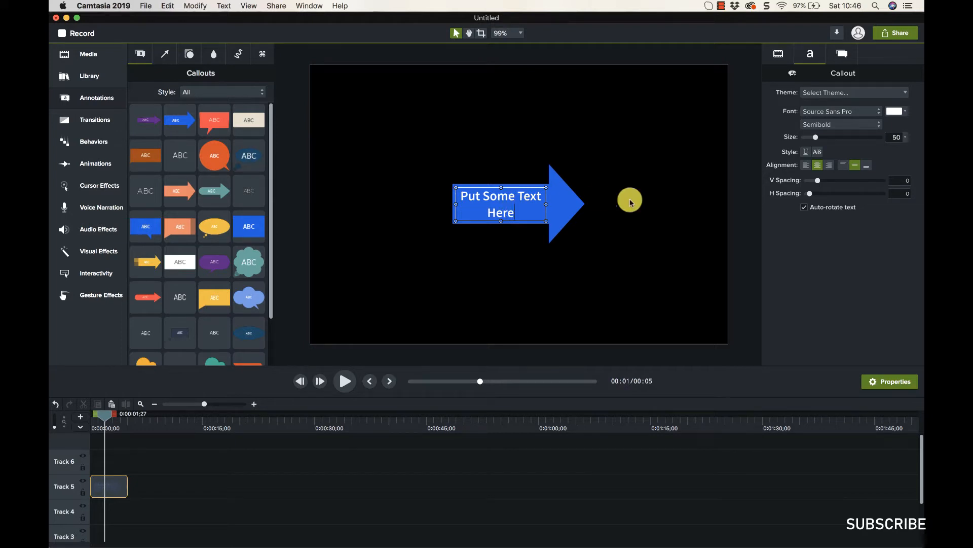
# Enlarge the arrow callout around the text "Put Some Text Here" and set the text size to 69.
pyautogui.moveTo(547, 205); pyautogui.dragTo(666, 207)
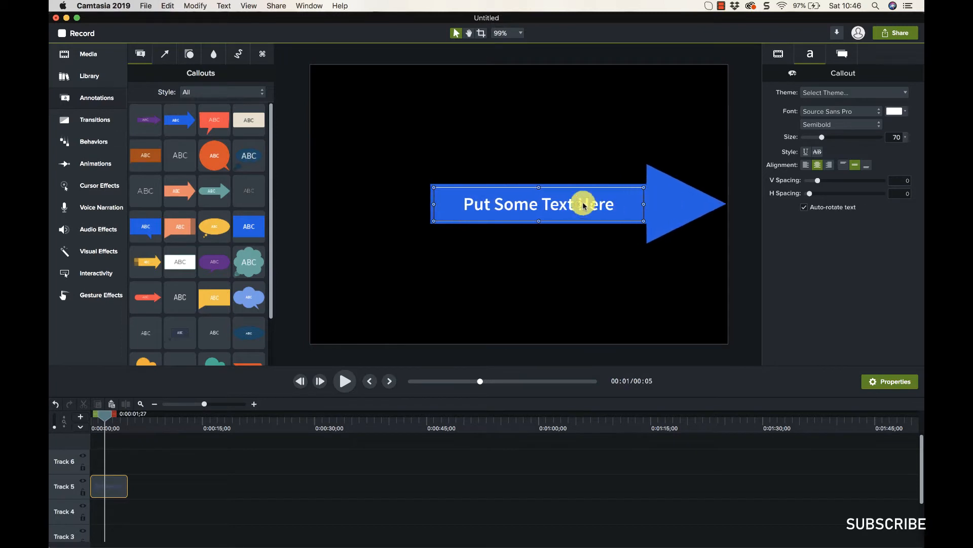
pyautogui.moveTo(538, 189); pyautogui.dragTo(538, 140)
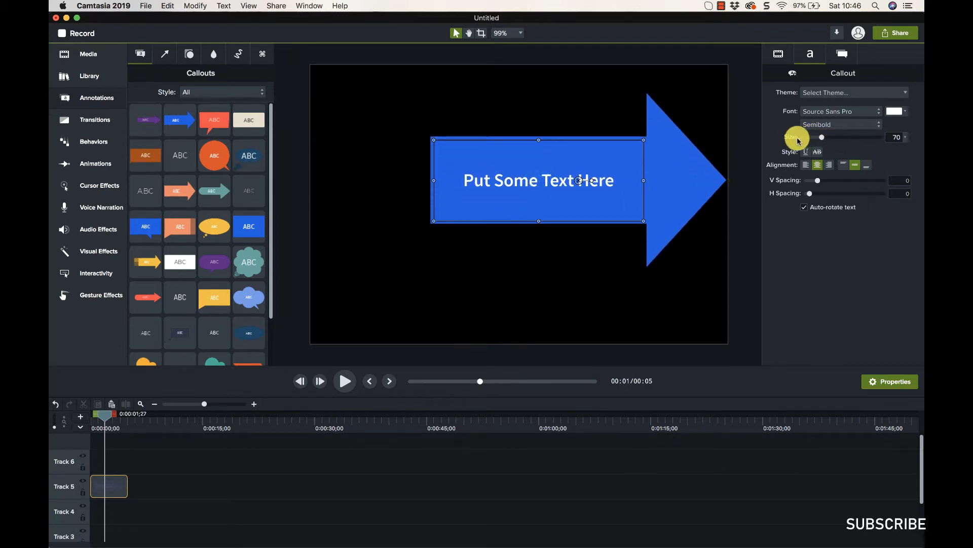
pyautogui.moveTo(822, 140)
pyautogui.mouseDown()
pyautogui.moveTo(855, 141)
pyautogui.moveTo(821, 140)
pyautogui.mouseUp()
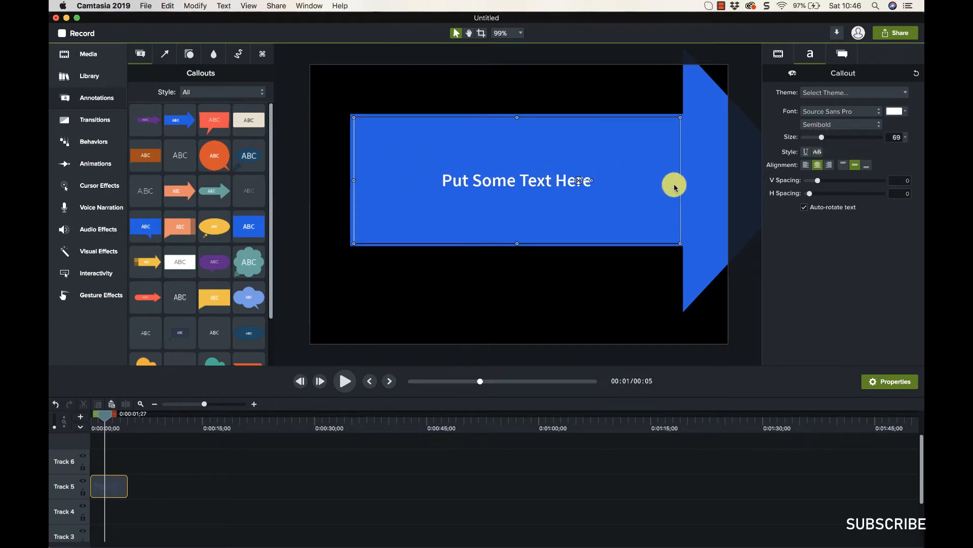
# Shrink the arrow callout on the canvas until its body fits closely around its single line of text.
pyautogui.moveTo(682, 182); pyautogui.dragTo(587, 181)
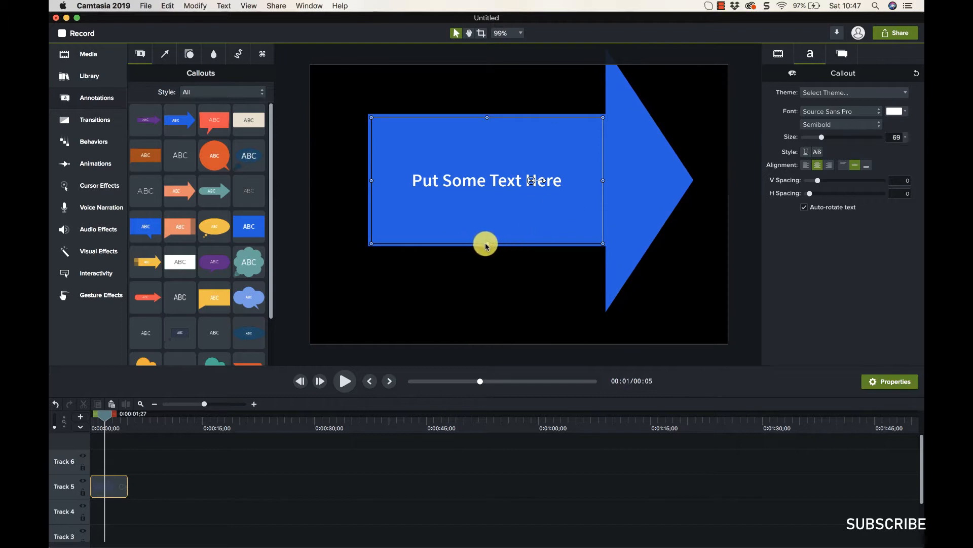
pyautogui.moveTo(485, 245); pyautogui.dragTo(486, 204)
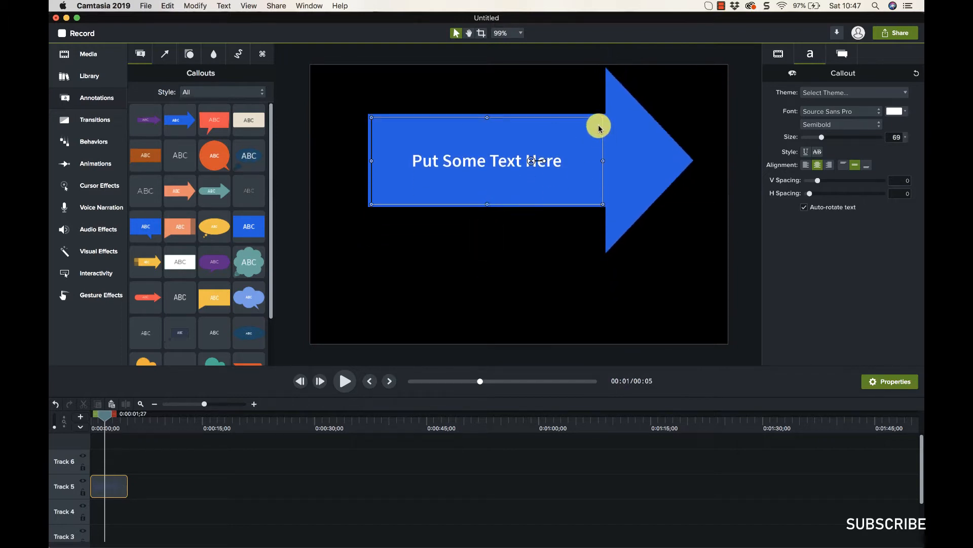
pyautogui.moveTo(603, 120); pyautogui.dragTo(586, 147)
pyautogui.moveTo(481, 151)
pyautogui.mouseDown()
pyautogui.moveTo(480, 125)
pyautogui.moveTo(477, 168)
pyautogui.mouseUp()
pyautogui.moveTo(375, 186); pyautogui.dragTo(401, 193)
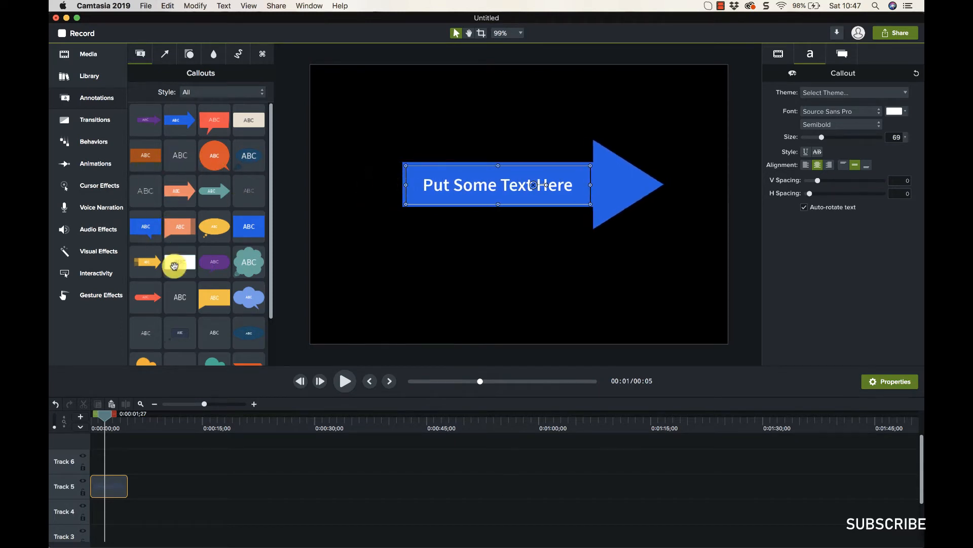
pyautogui.scroll(-2, 227, 327)
pyautogui.scroll(-4, 228, 327)
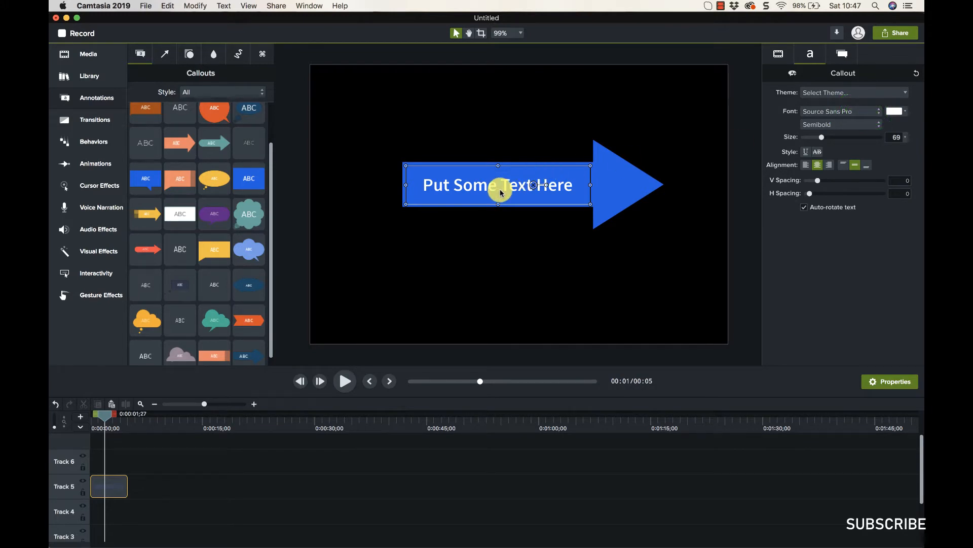
# Set the arrow callout's font to Arial Rounded MT Bold and check its available font weights.
pyautogui.click(716, 129)
pyautogui.click(857, 110)
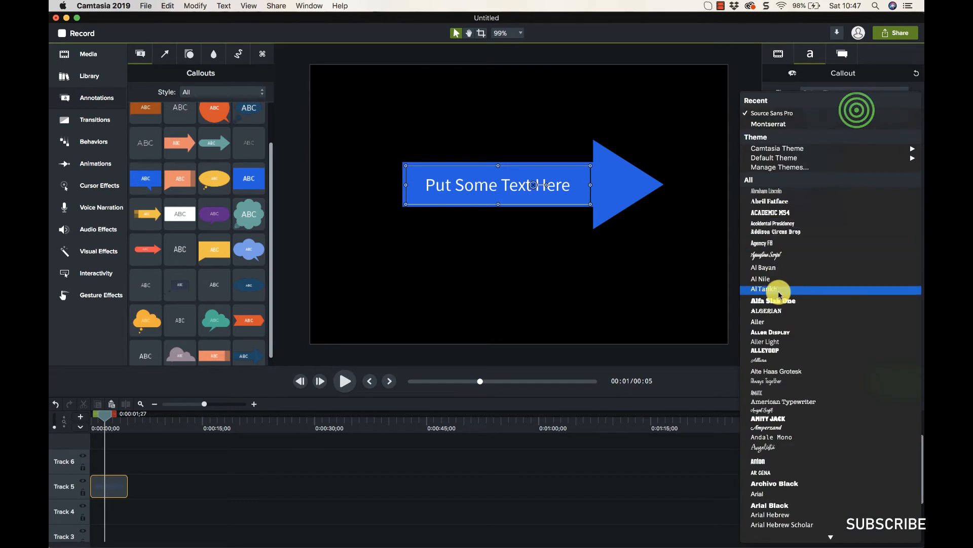
pyautogui.scroll(-10, 777, 285)
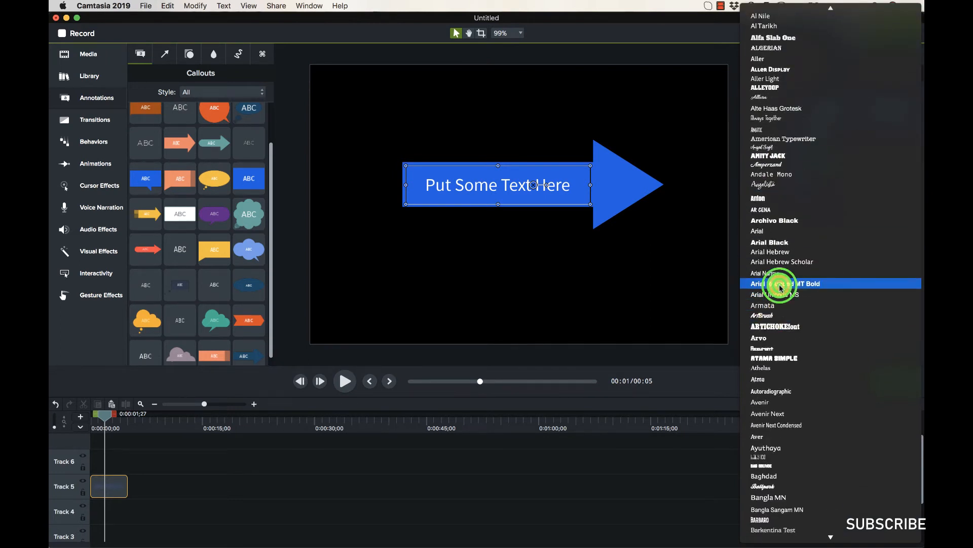
pyautogui.click(776, 283)
pyautogui.click(835, 126)
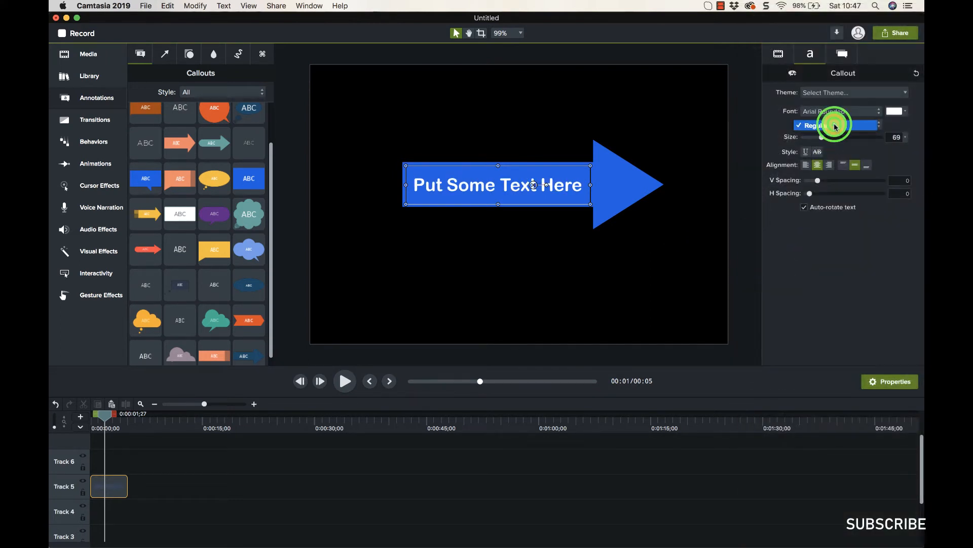
# Change the arrow callout's font to Barkentina Test with the Regular weight.
pyautogui.click(853, 110)
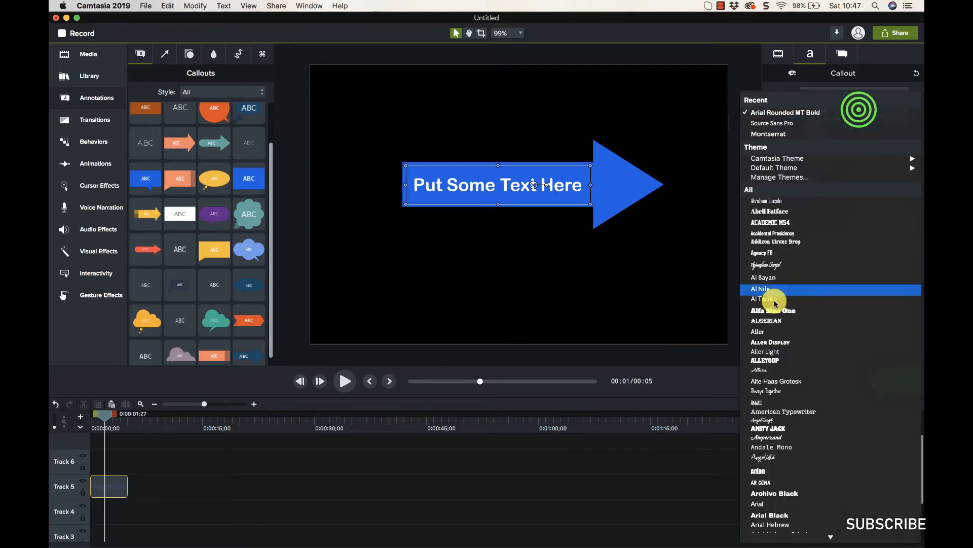
pyautogui.scroll(-5, 832, 312)
pyautogui.scroll(-5, 775, 317)
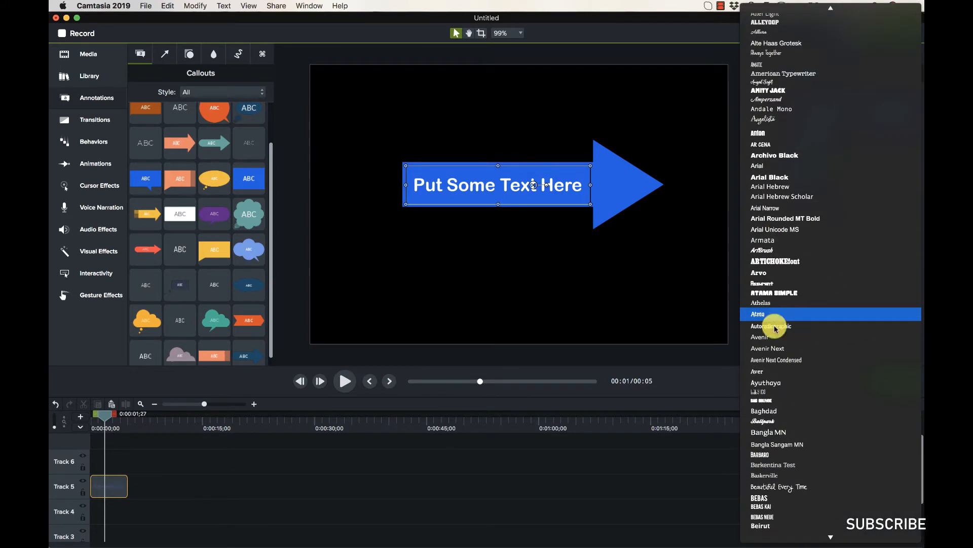
pyautogui.scroll(-3, 766, 373)
pyautogui.click(764, 369)
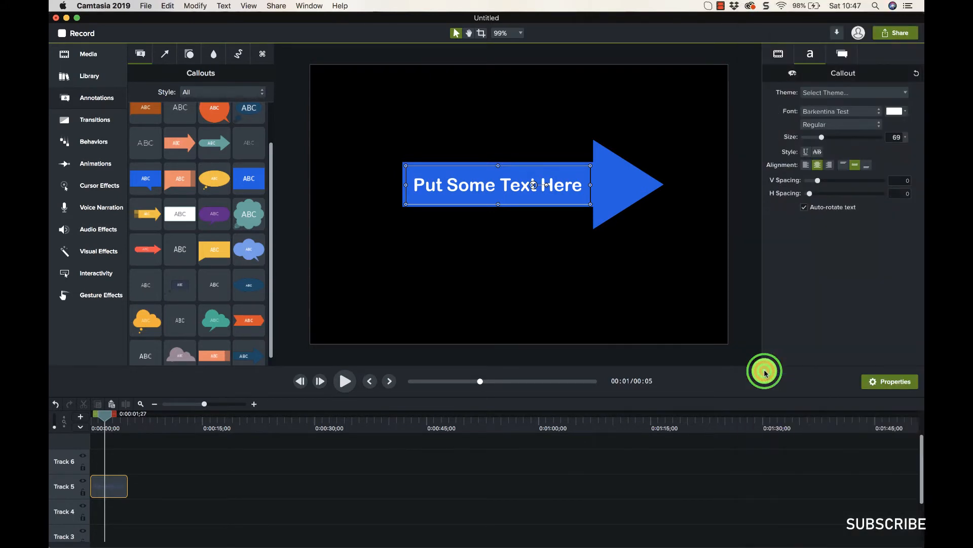
pyautogui.click(844, 125)
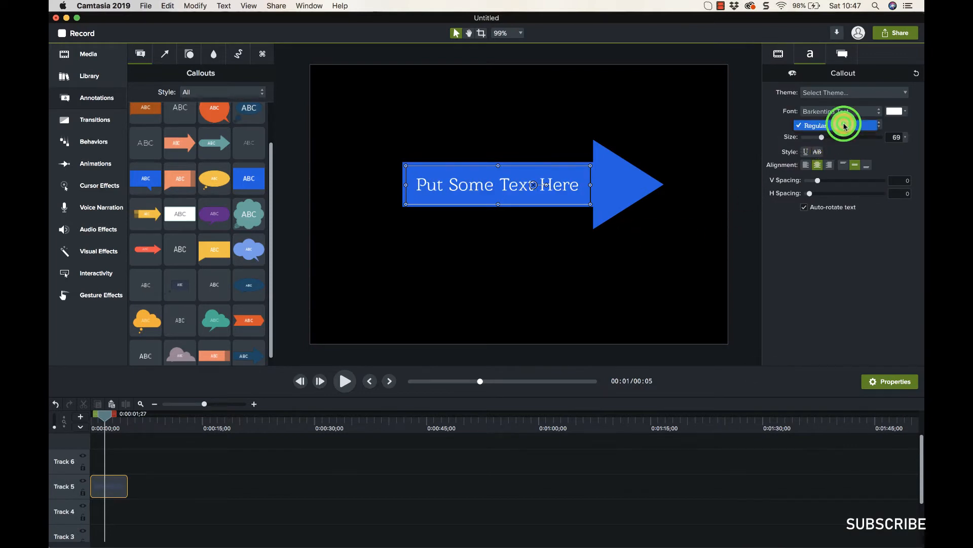
pyautogui.click(842, 125)
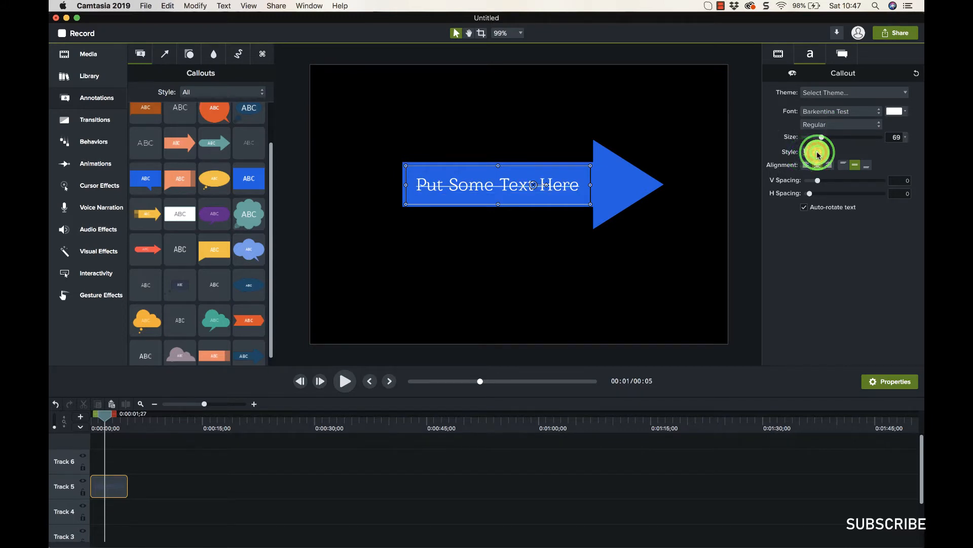
# Change the color of the arrow callout's text to pink.
pyautogui.click(896, 114)
pyautogui.click(853, 149)
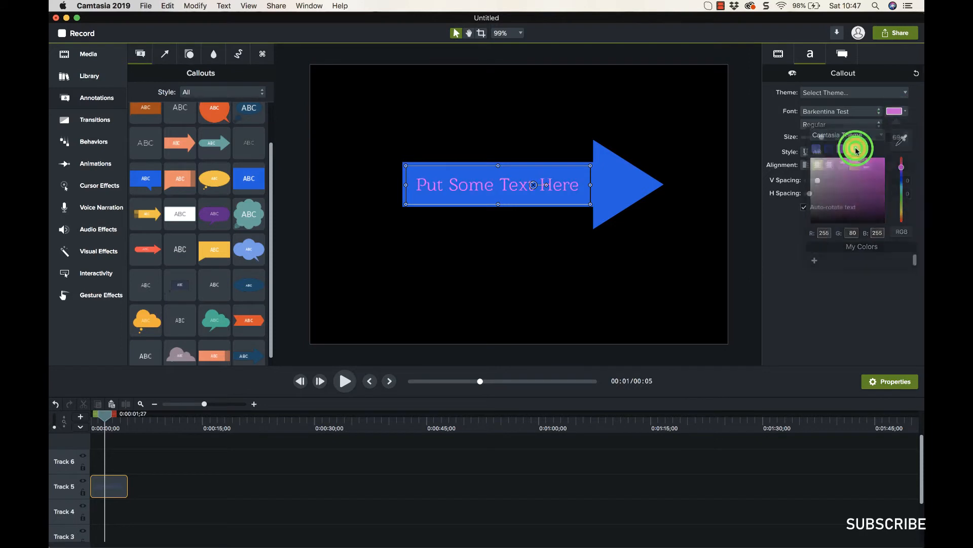
# Sample the arrow's blue fill with the eyedropper as the callout's text color.
pyautogui.click(896, 113)
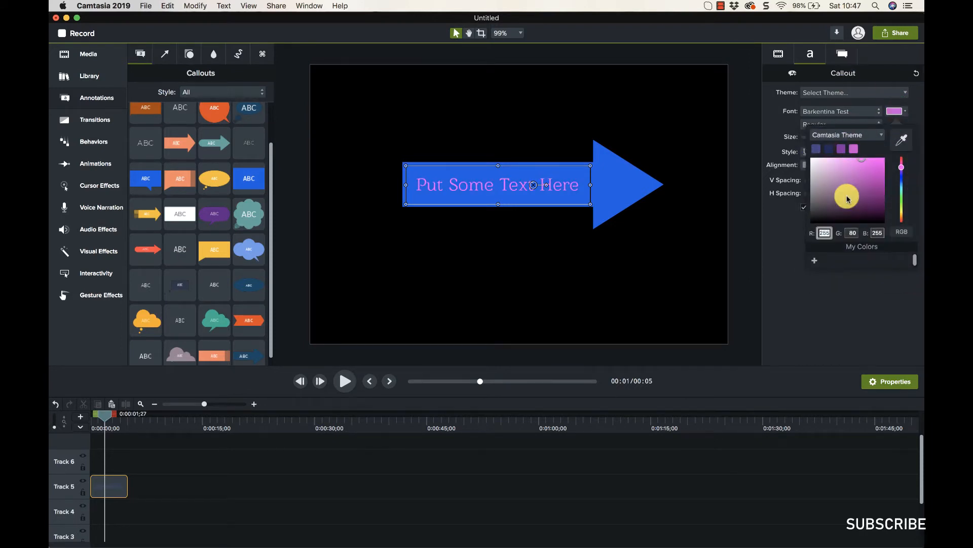
pyautogui.click(902, 138)
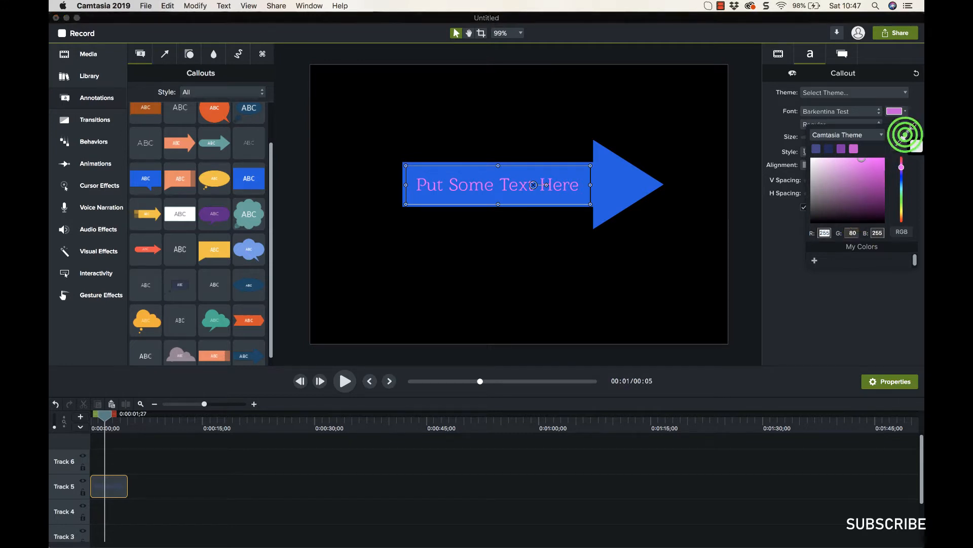
pyautogui.click(613, 180)
# Set the arrow callout's text color to white.
pyautogui.click(896, 112)
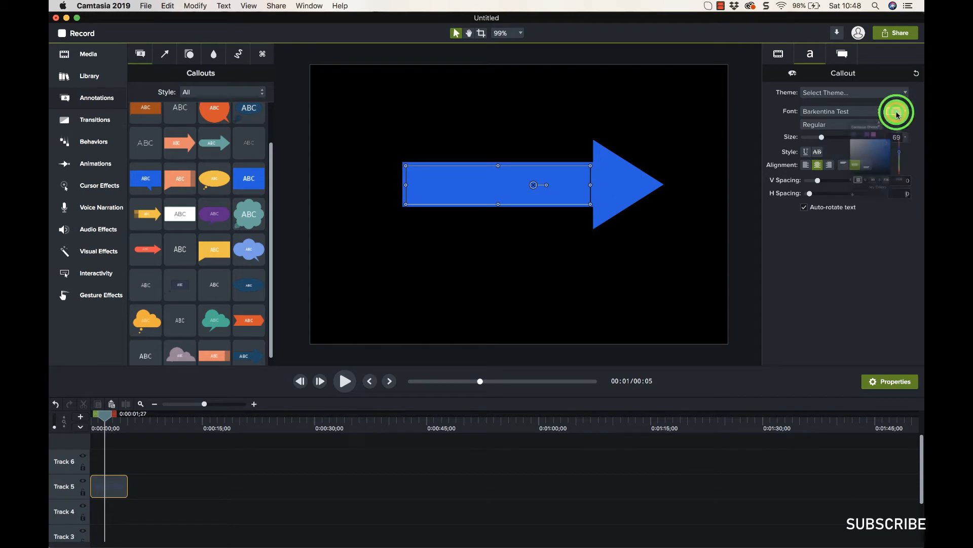
pyautogui.moveTo(840, 188); pyautogui.dragTo(815, 169)
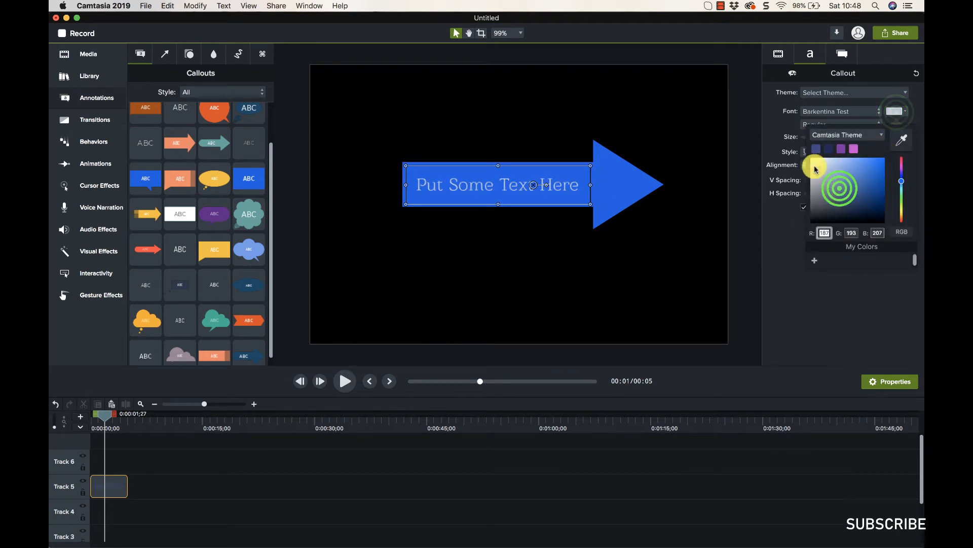
pyautogui.click(770, 117)
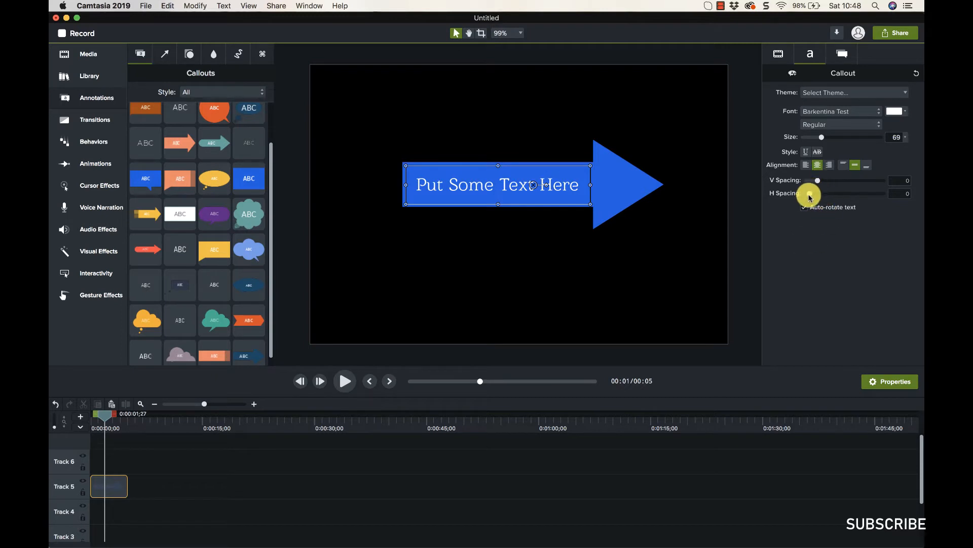
# Widen the callout text's horizontal spacing so it wraps onto two lines, and set its vertical spacing to 0.13.
pyautogui.moveTo(811, 196)
pyautogui.mouseDown()
pyautogui.moveTo(829, 194)
pyautogui.moveTo(820, 181)
pyautogui.mouseUp()
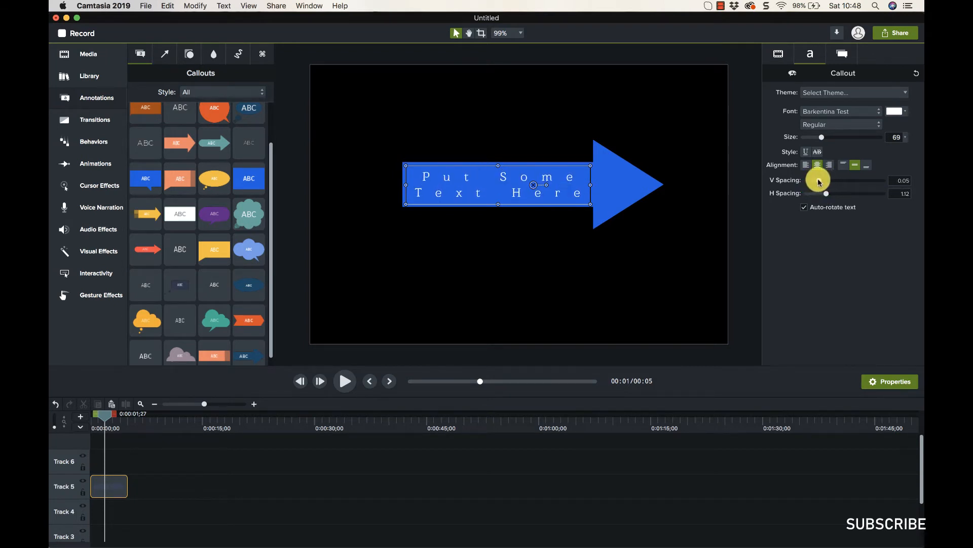
pyautogui.click(805, 243)
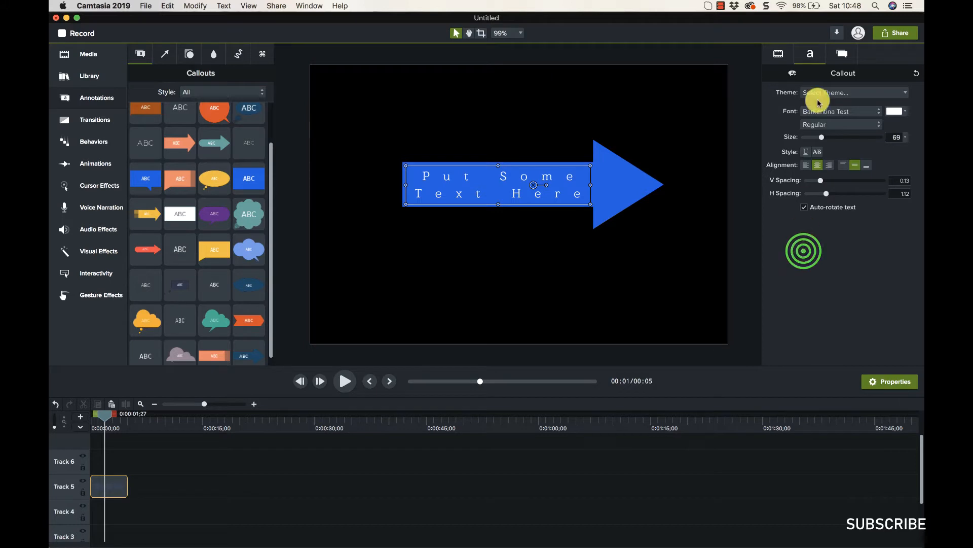
# Change the arrow shape's solid fill color to purple and lower its fill opacity to 85%.
pyautogui.click(810, 55)
pyautogui.click(836, 54)
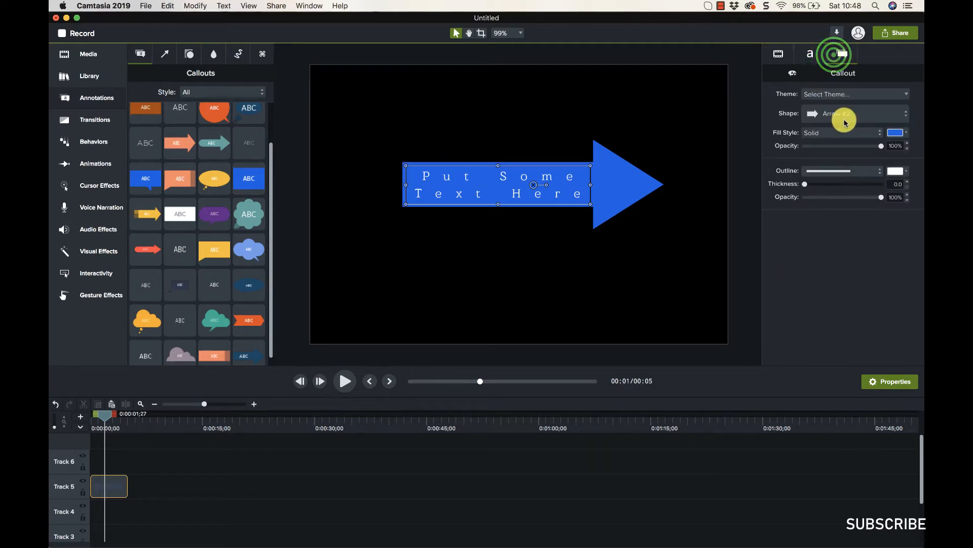
pyautogui.click(896, 134)
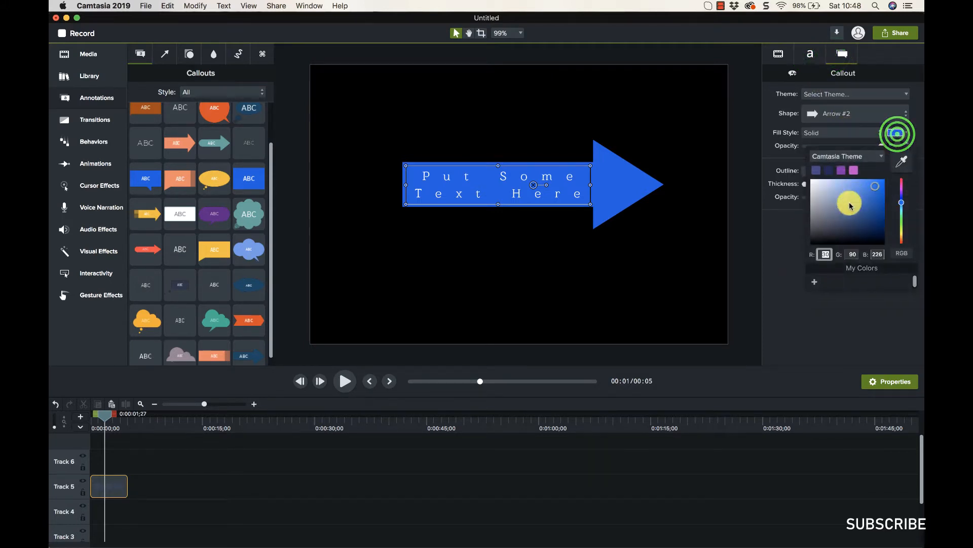
pyautogui.click(844, 171)
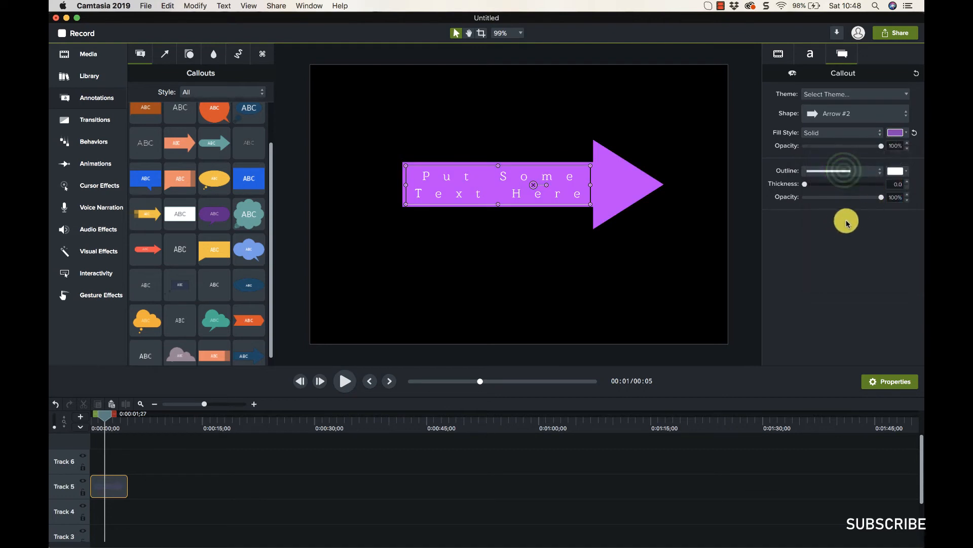
pyautogui.moveTo(883, 149)
pyautogui.mouseDown()
pyautogui.moveTo(826, 146)
pyautogui.moveTo(874, 148)
pyautogui.mouseUp()
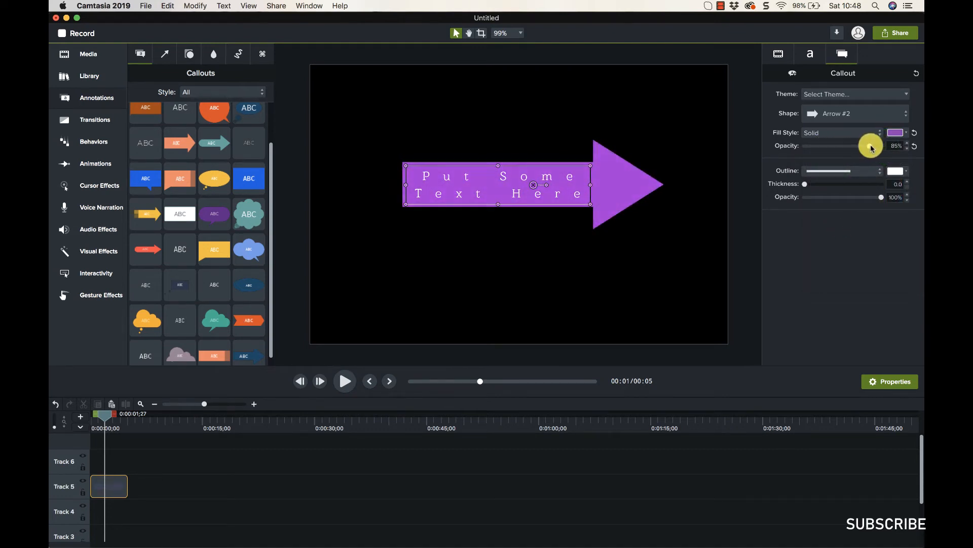
# Give the arrow shape a solid white outline with a thickness of about 14.1 at full opacity.
pyautogui.click(861, 172)
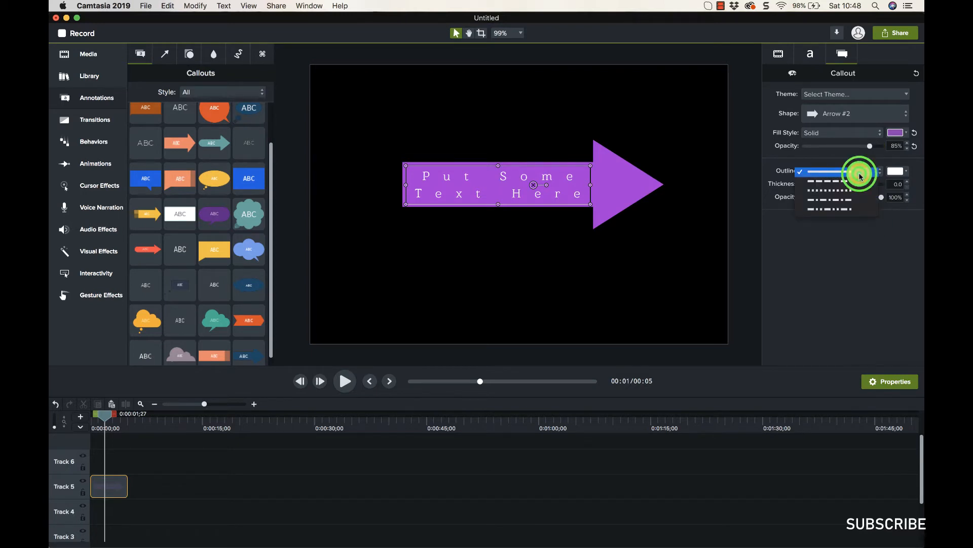
pyautogui.click(858, 172)
pyautogui.click(893, 171)
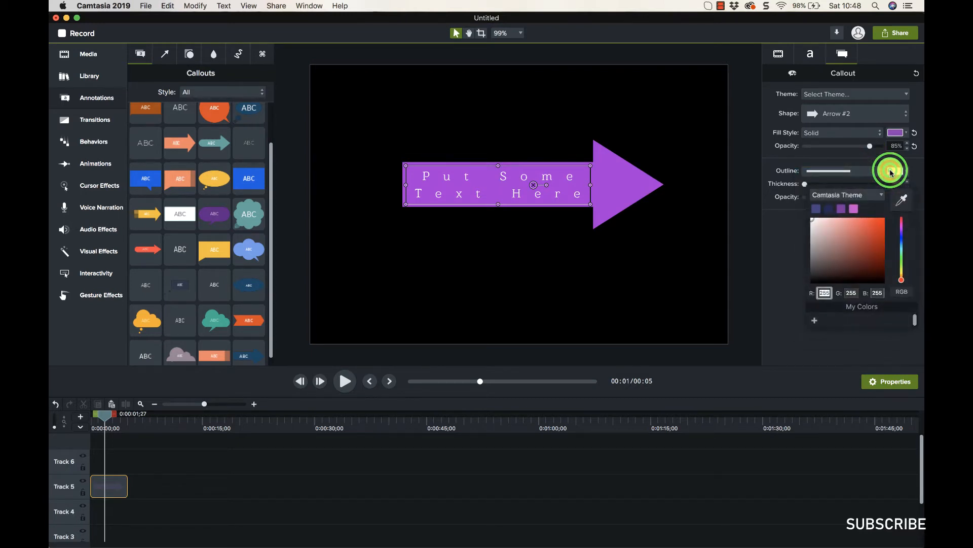
pyautogui.click(892, 172)
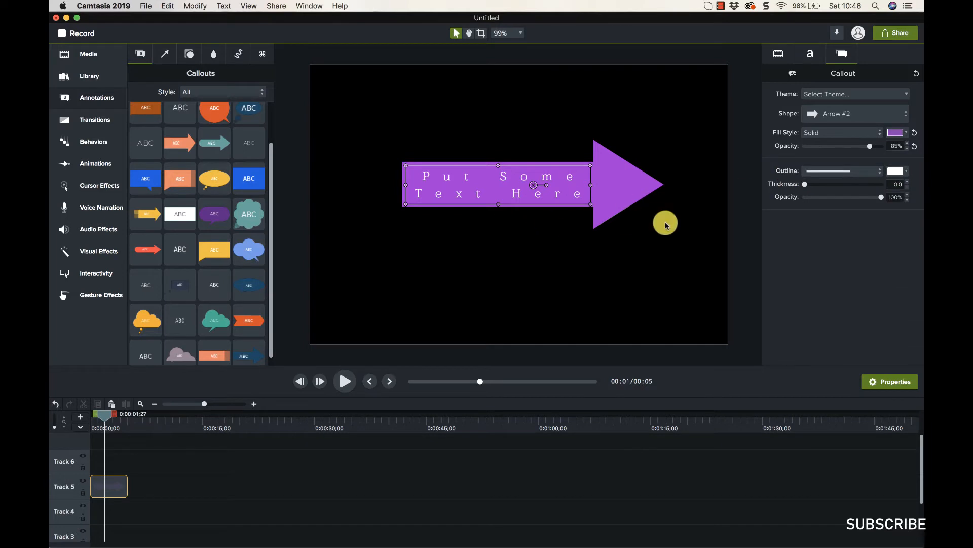
pyautogui.moveTo(804, 184); pyautogui.dragTo(831, 186)
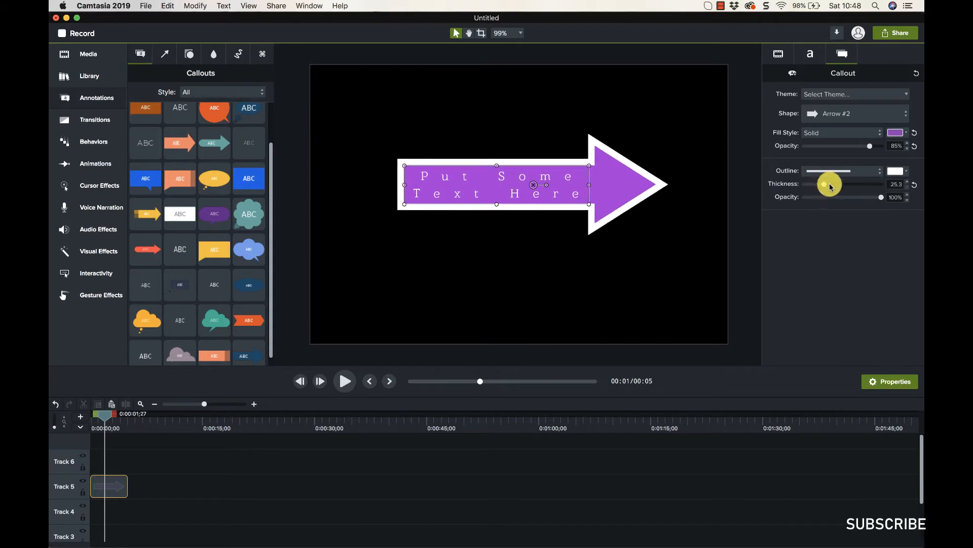
pyautogui.moveTo(828, 200); pyautogui.dragTo(834, 202)
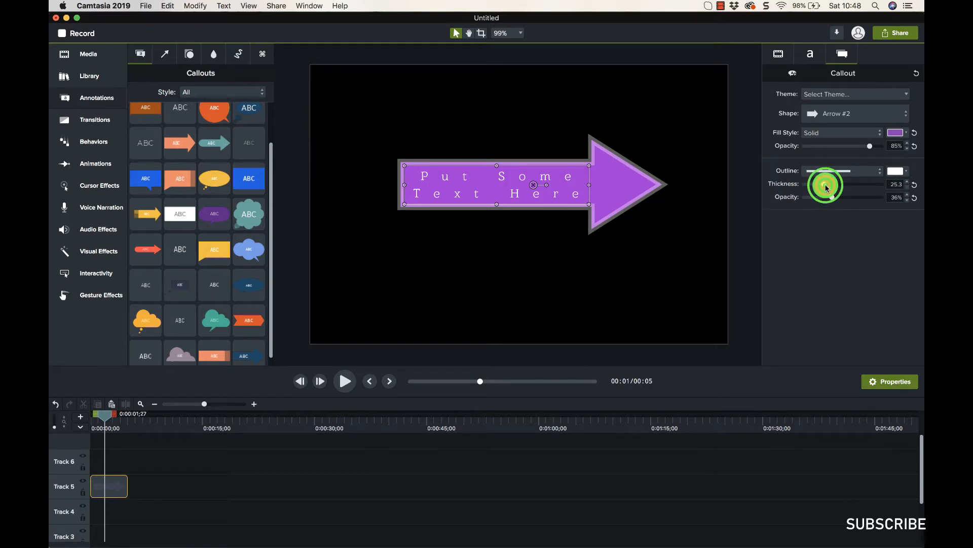
pyautogui.moveTo(826, 186); pyautogui.dragTo(879, 198)
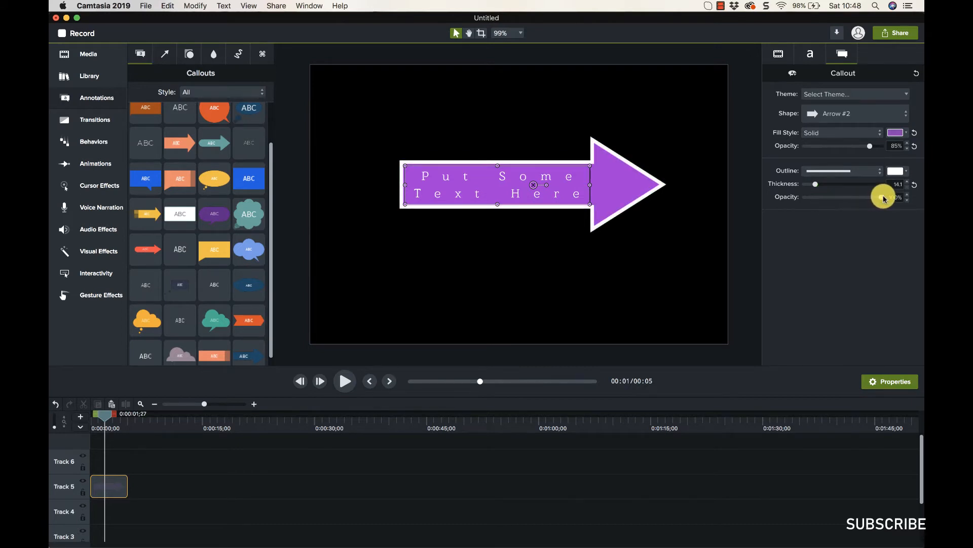
# Scale the arrow callout up to 110%.
pyautogui.click(777, 54)
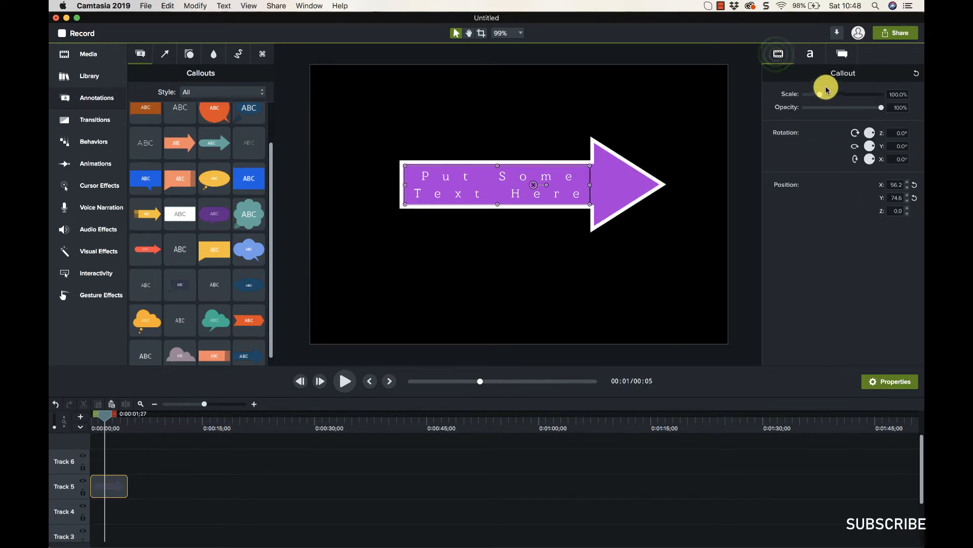
pyautogui.moveTo(821, 95); pyautogui.dragTo(821, 94)
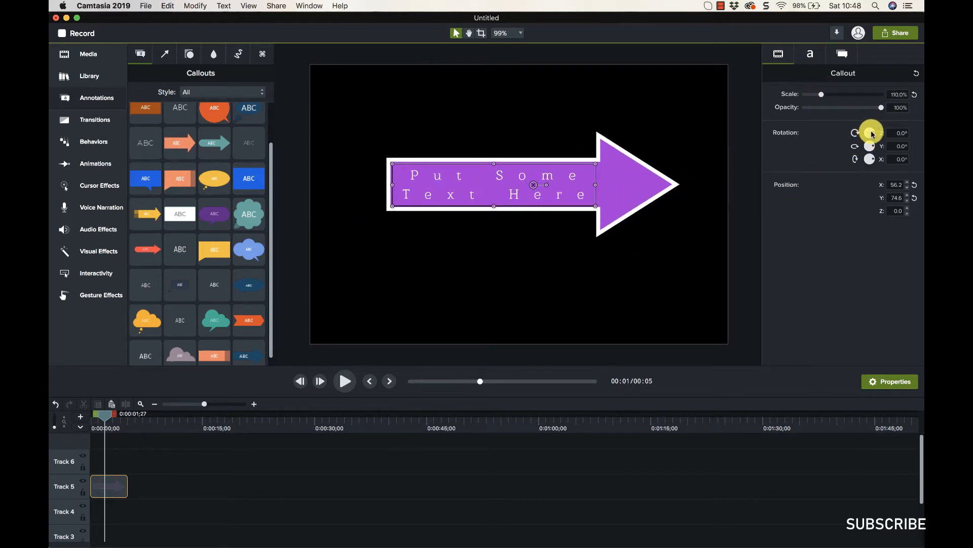
# Spin the arrow callout around its Z, Y and X axes and set its Z rotation to 10°.
pyautogui.moveTo(872, 133); pyautogui.dragTo(863, 161)
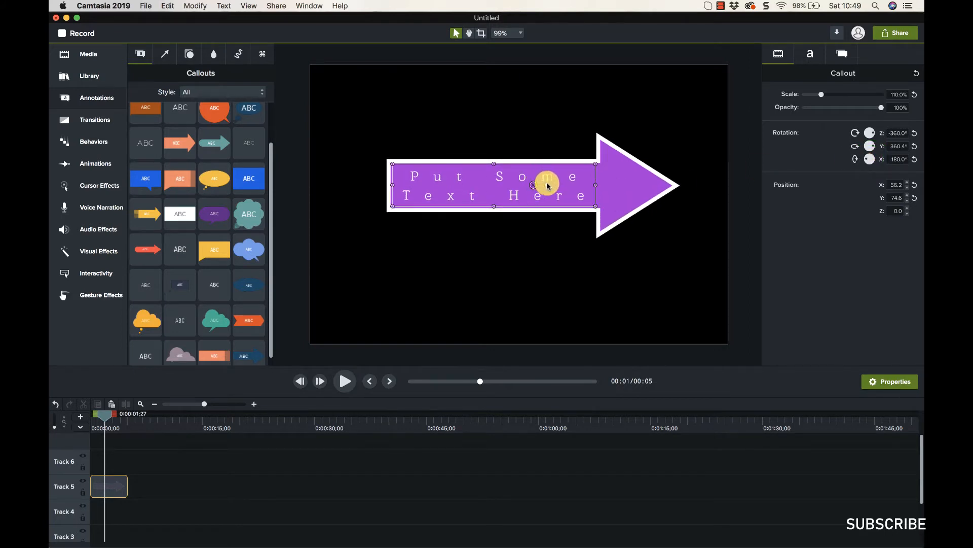
pyautogui.moveTo(547, 188)
pyautogui.mouseDown()
pyautogui.moveTo(532, 199)
pyautogui.moveTo(508, 187)
pyautogui.moveTo(523, 172)
pyautogui.moveTo(549, 172)
pyautogui.moveTo(551, 189)
pyautogui.mouseUp()
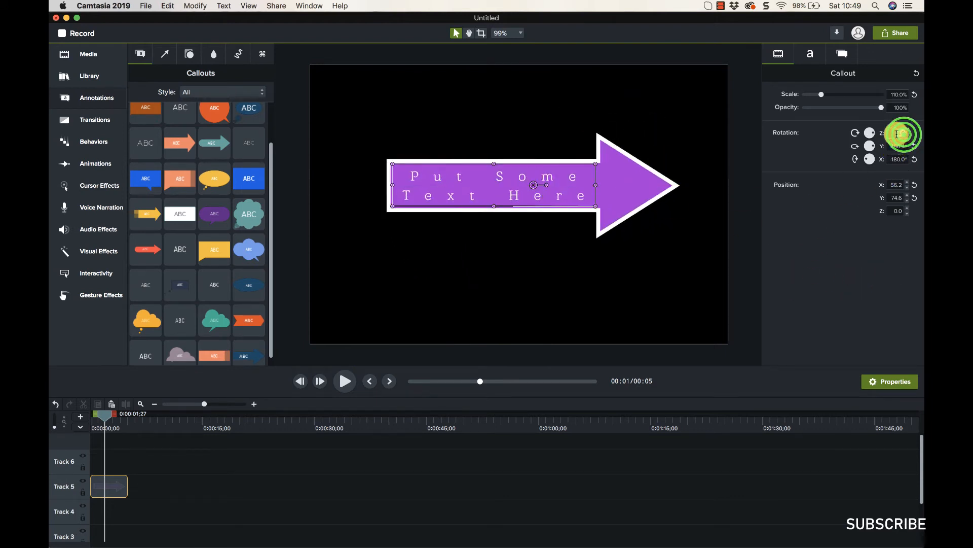
pyautogui.click(822, 159)
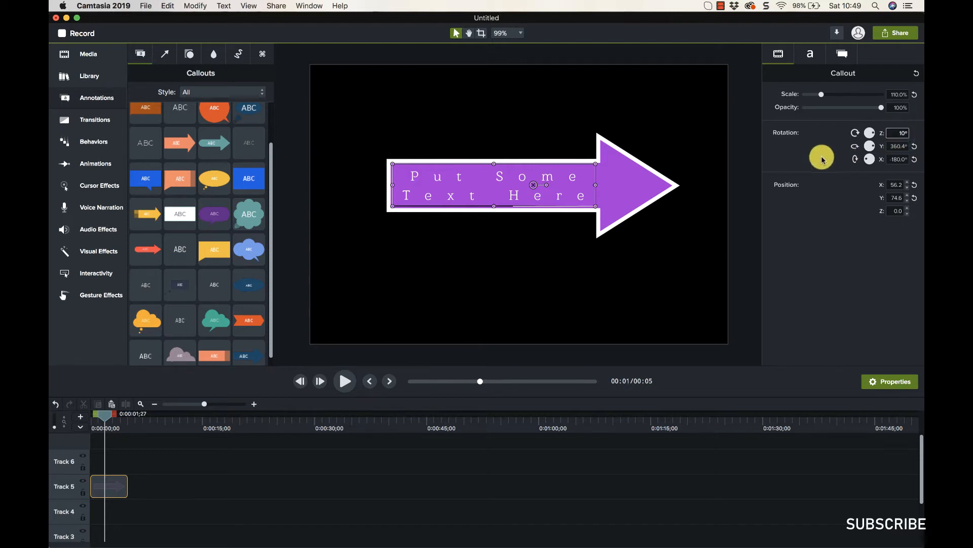
pyautogui.click(834, 204)
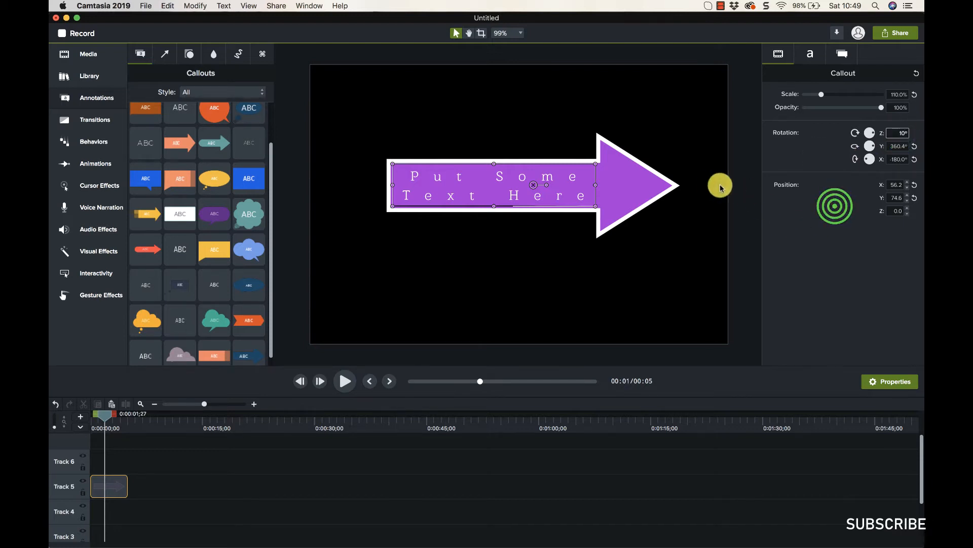
pyautogui.press('Return')
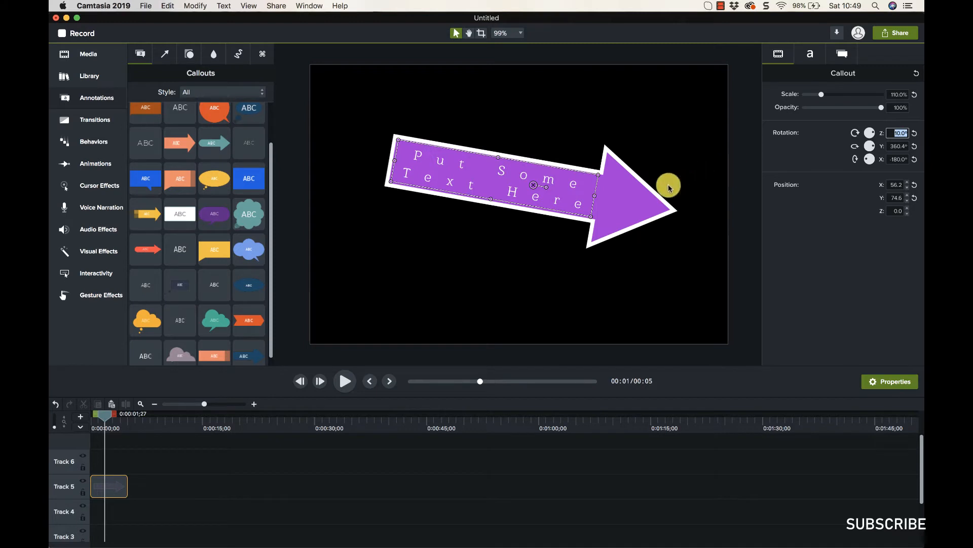
# Rotate the arrow callout freehand on the canvas and set its Z rotation to -5°.
pyautogui.moveTo(596, 199); pyautogui.dragTo(544, 186)
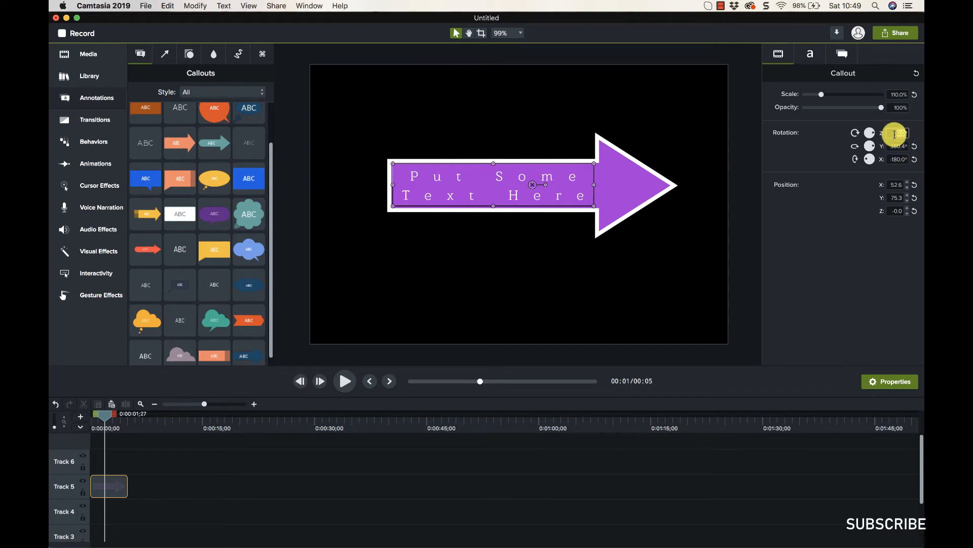
pyautogui.press('Return')
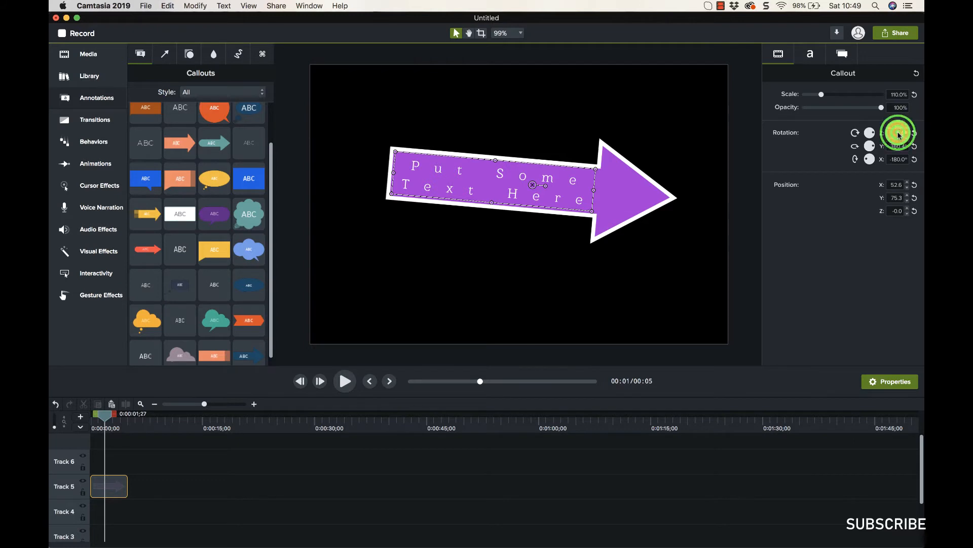
pyautogui.write('-')
pyautogui.press('Return')
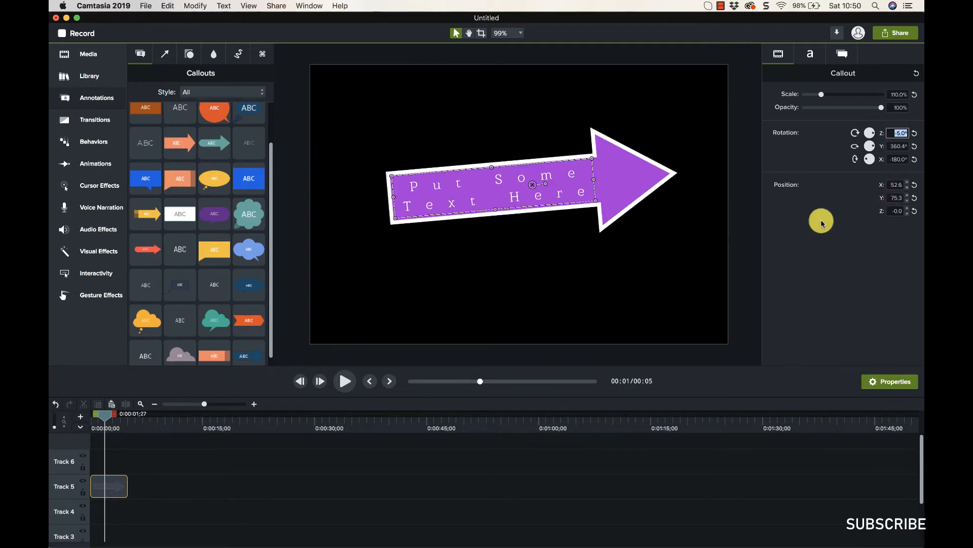
# Reset the arrow callout's rotation and position on all three axes to their defaults.
pyautogui.click(915, 134)
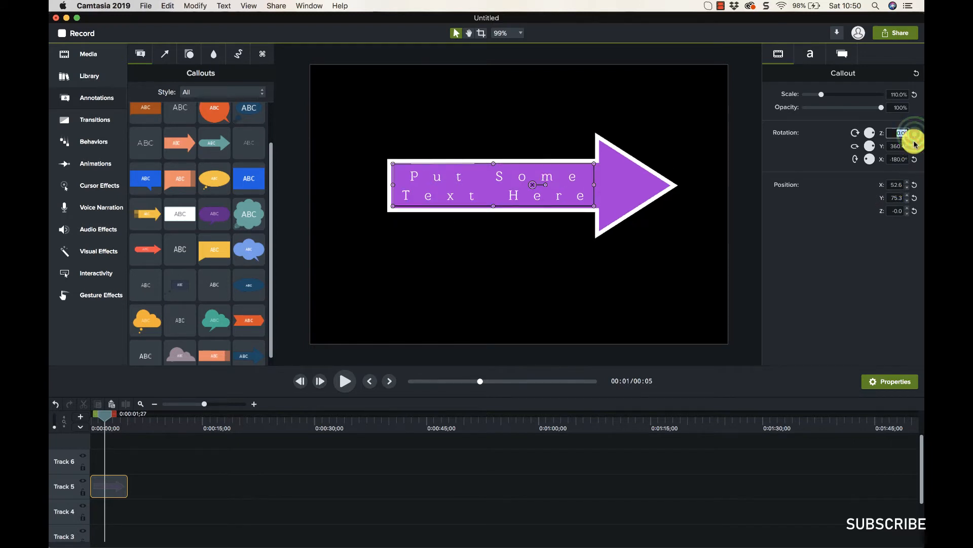
pyautogui.click(916, 165)
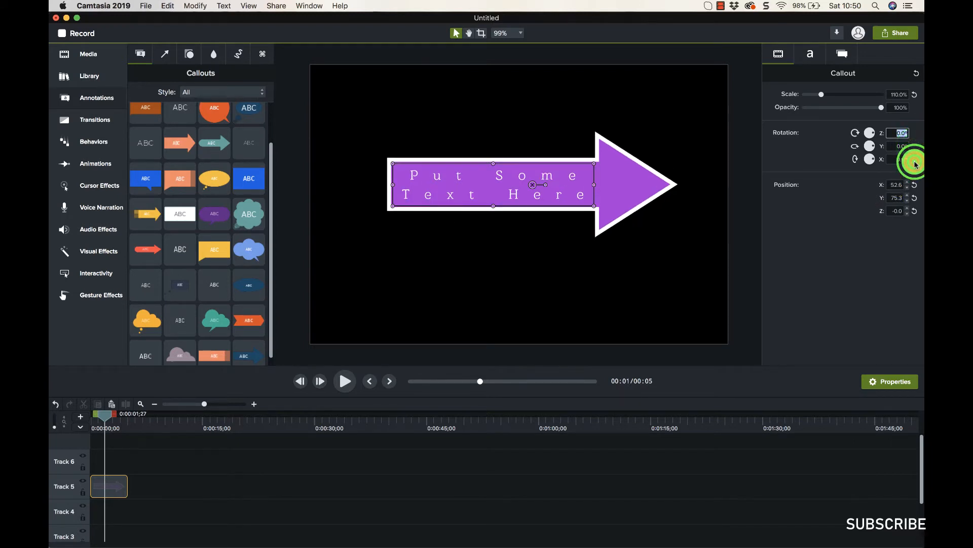
pyautogui.click(916, 186)
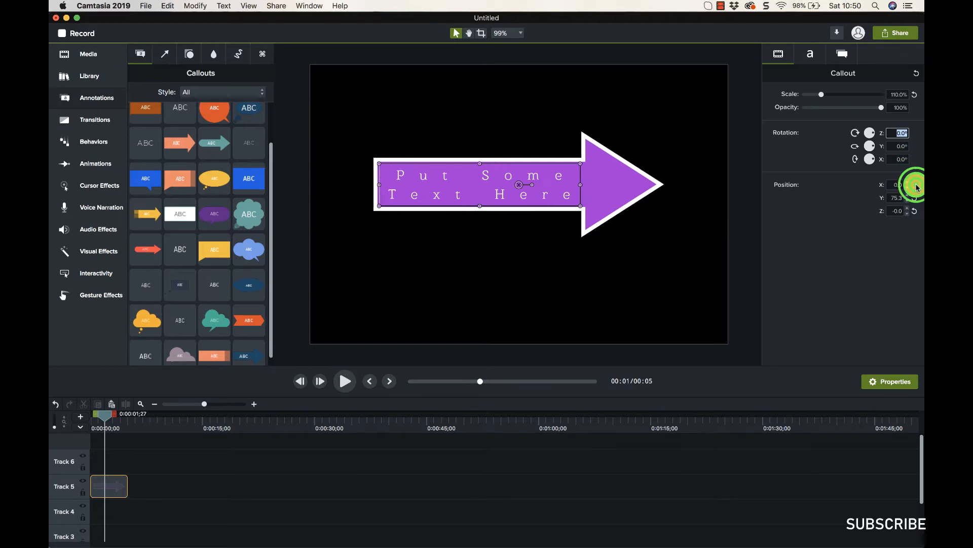
pyautogui.click(915, 199)
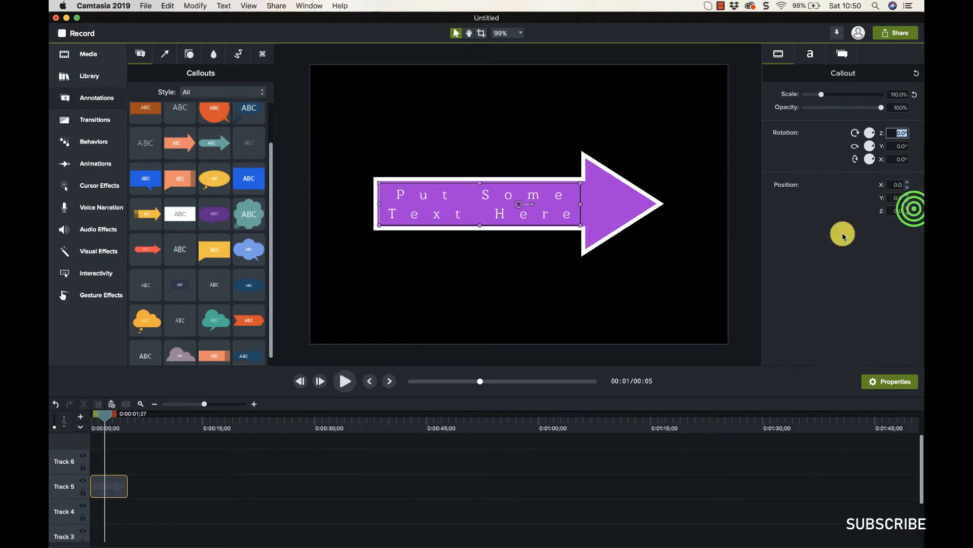
# Move the arrow callout freehand to the canvas's lower-right area and nudge its X position up and down.
pyautogui.moveTo(549, 213); pyautogui.dragTo(613, 287)
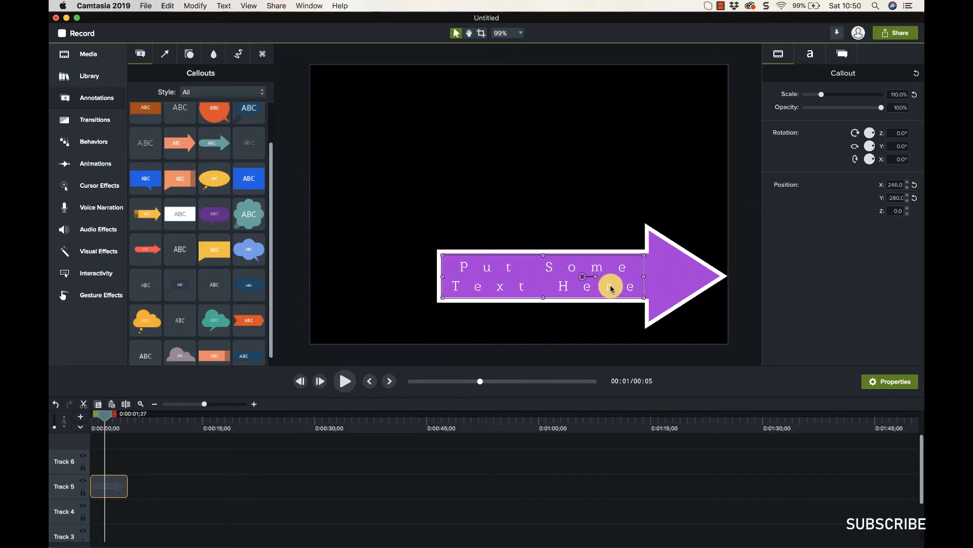
pyautogui.click(908, 185)
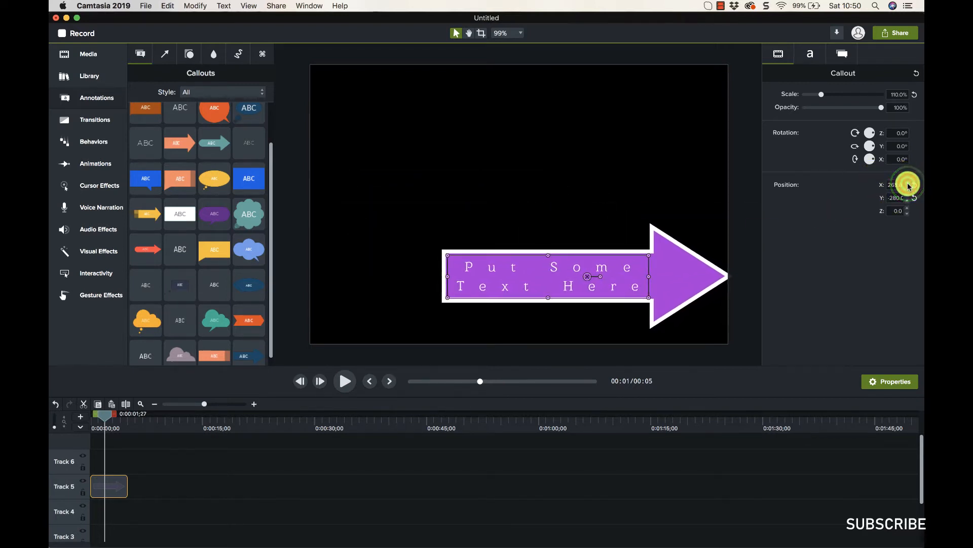
pyautogui.click(908, 187)
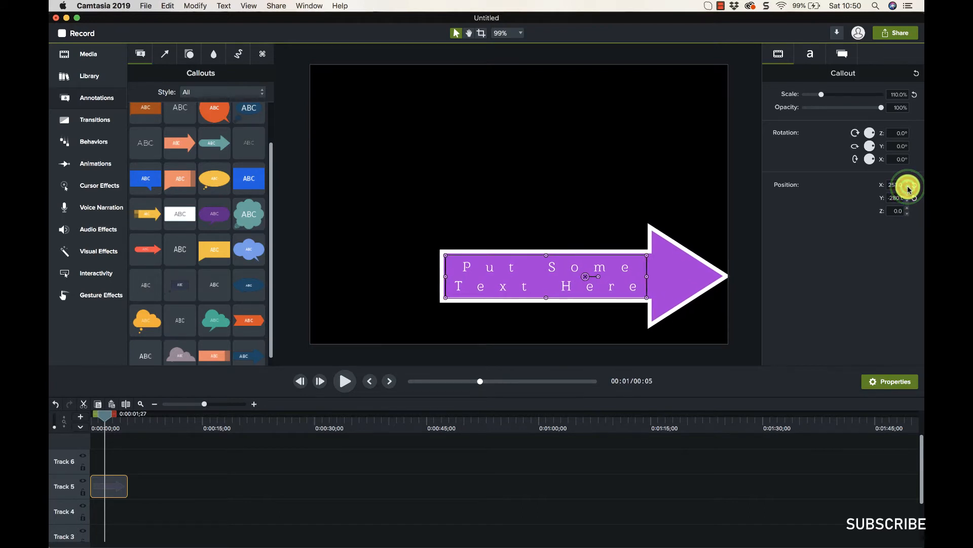
# Set the arrow callout's X and Y positions to 0.
pyautogui.click(901, 185)
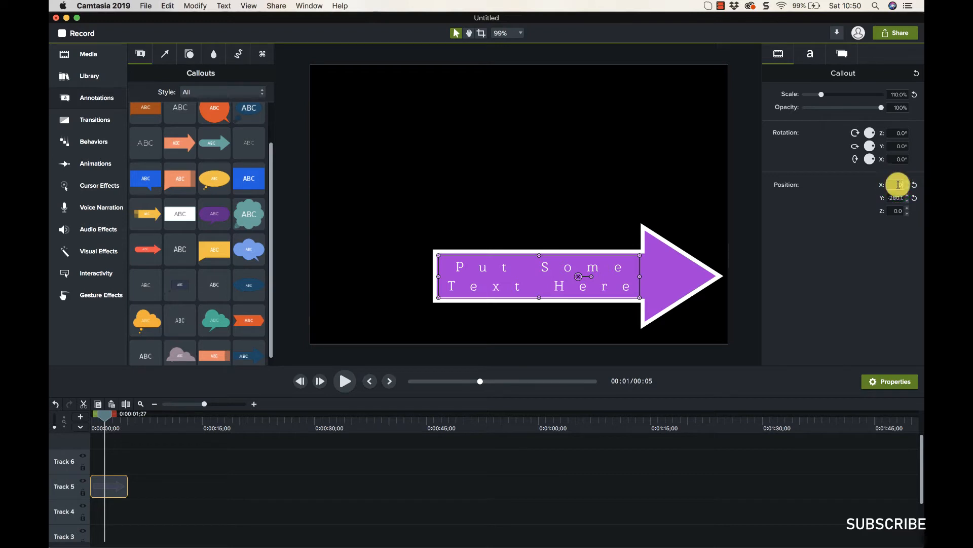
pyautogui.click(857, 231)
pyautogui.press('Return')
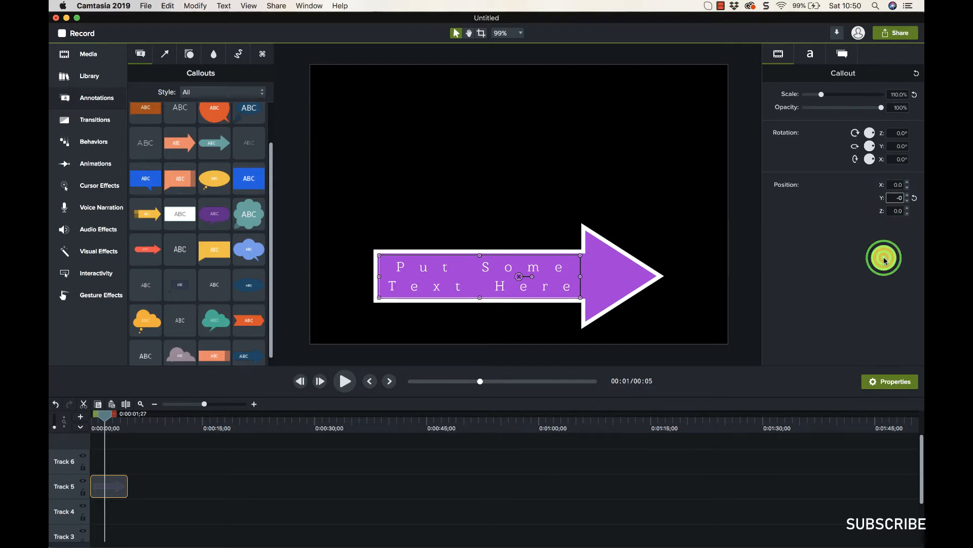
pyautogui.press('Return')
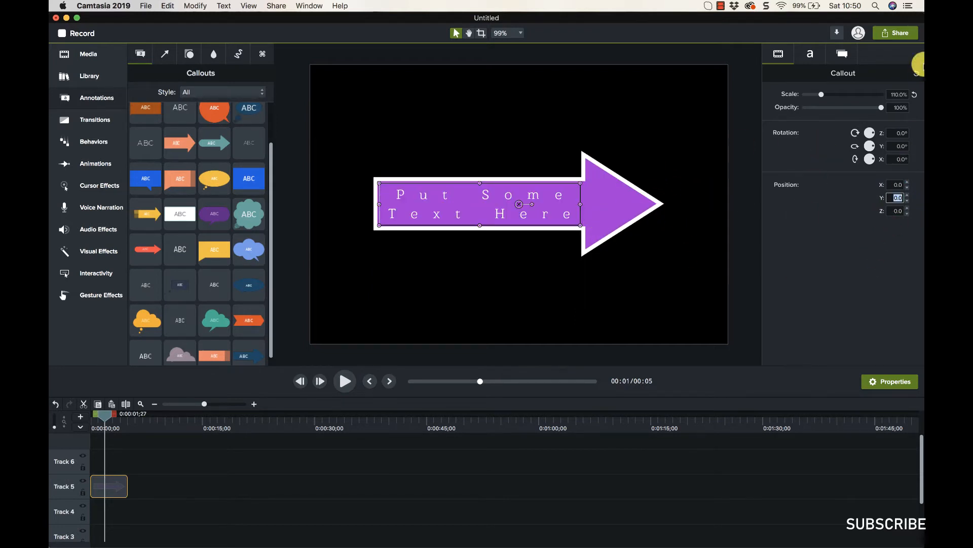
# Reset the arrow callout's text properties to their defaults.
pyautogui.click(810, 54)
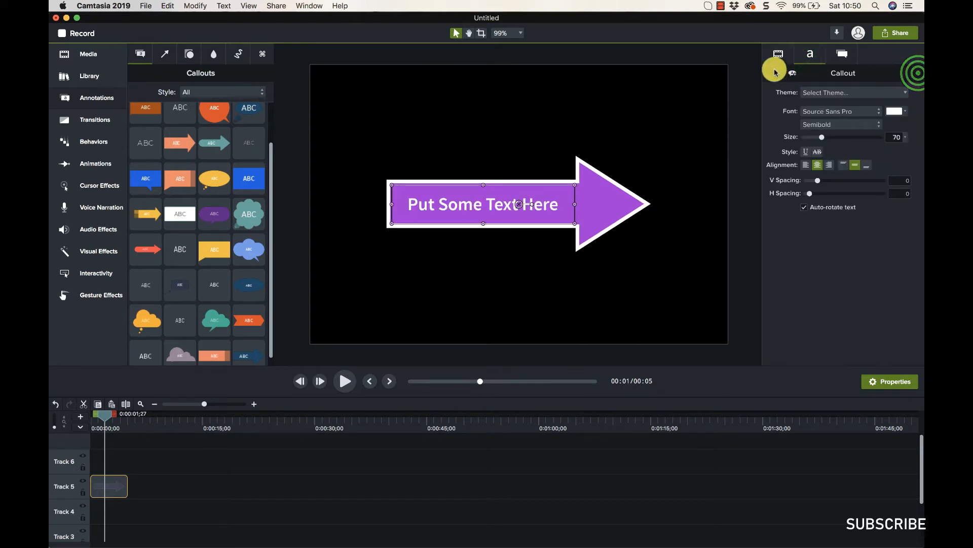
pyautogui.click(778, 56)
pyautogui.click(803, 57)
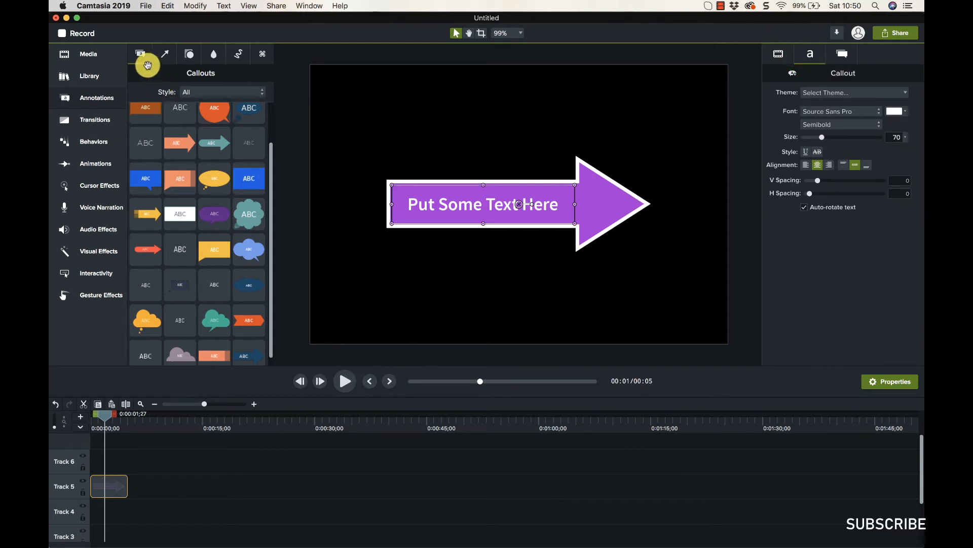
# Add the yellow arrow line with a diamond tail to Track 6 and move the playhead over it to 0:00:13;11.
pyautogui.click(165, 54)
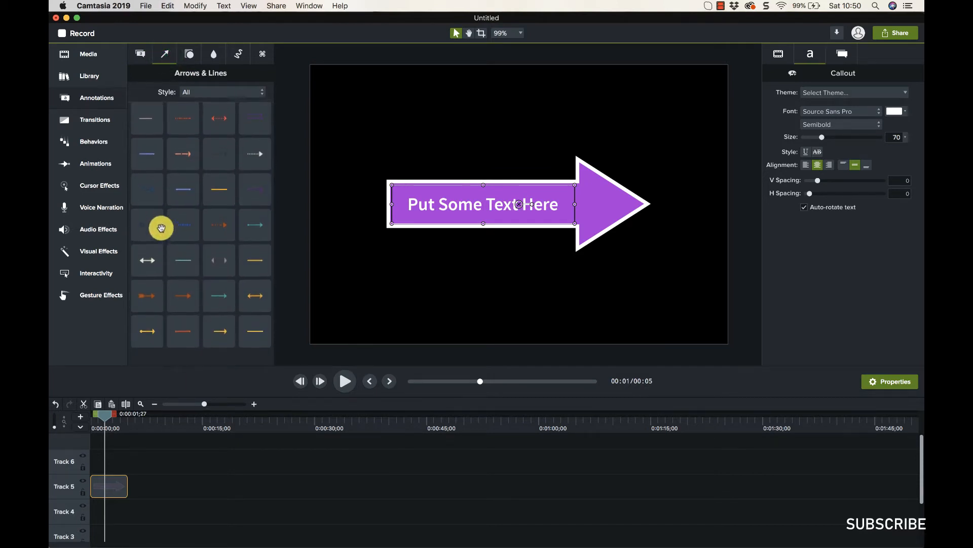
pyautogui.moveTo(146, 339); pyautogui.dragTo(177, 461)
pyautogui.moveTo(104, 417); pyautogui.dragTo(191, 432)
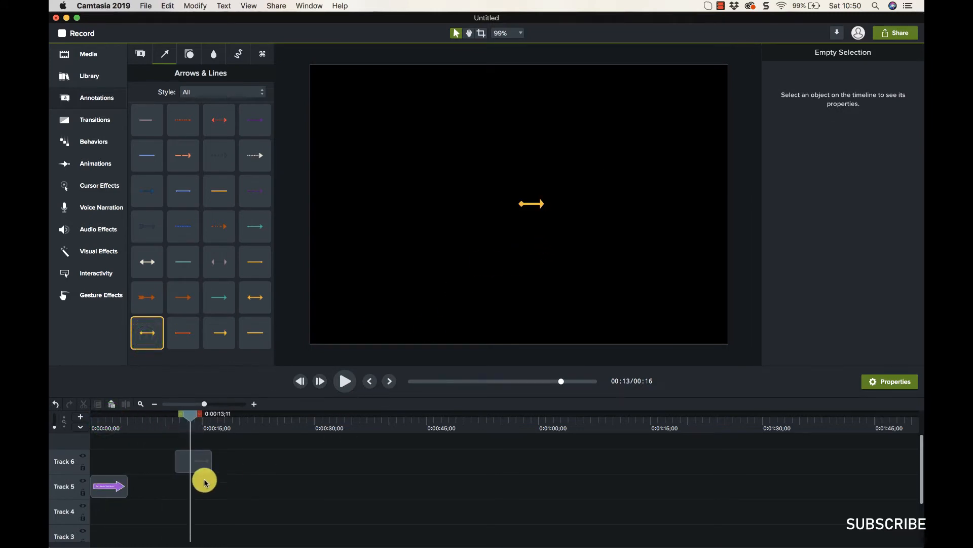
# Lengthen the yellow arrow across the middle of the canvas with a slight downward slope, and toggle its properties off and on.
pyautogui.click(203, 462)
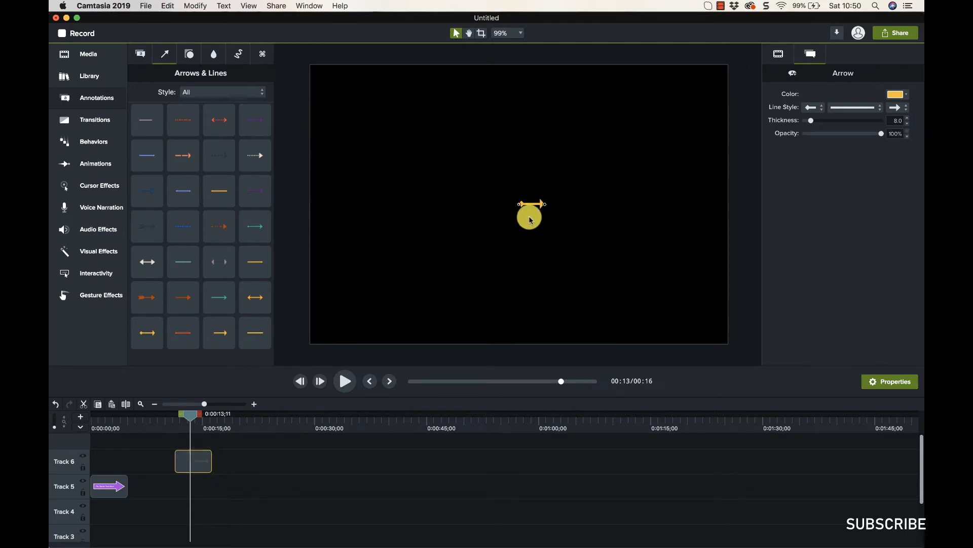
pyautogui.moveTo(530, 205); pyautogui.dragTo(583, 232)
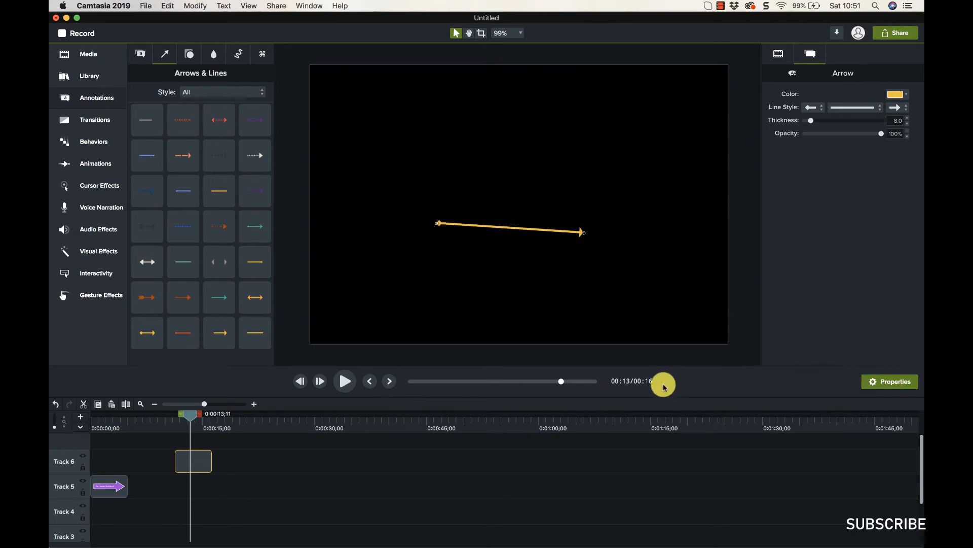
pyautogui.click(897, 387)
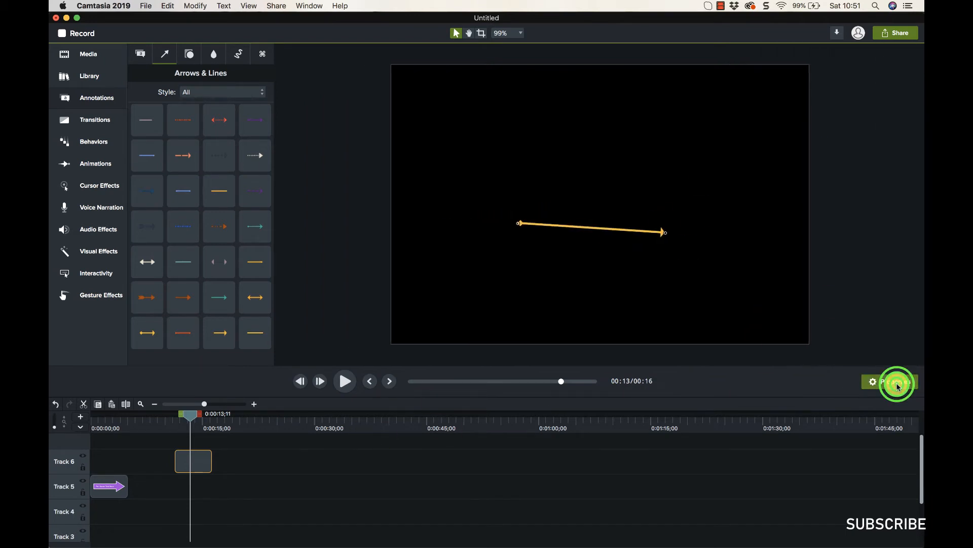
pyautogui.click(898, 387)
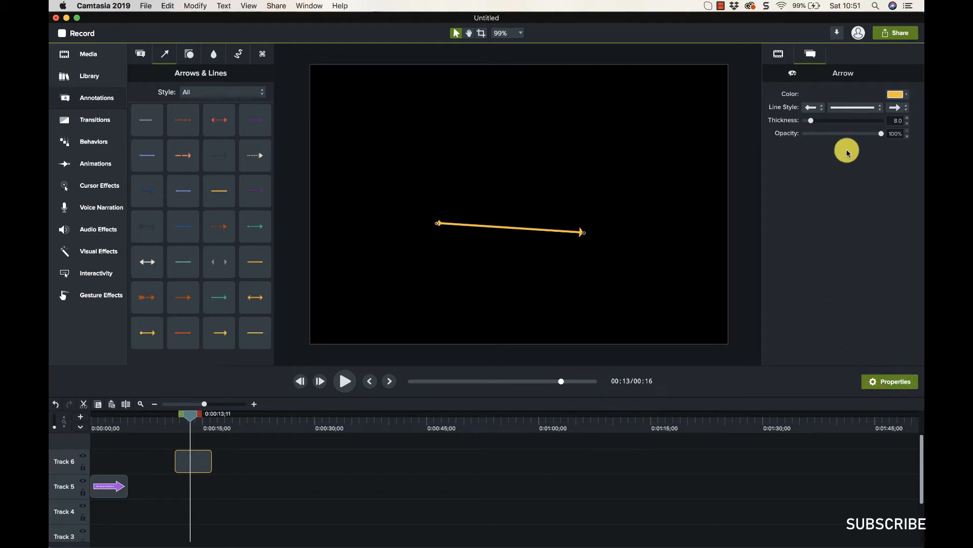
# Try different start styles on the yellow arrow, leaving an arrowhead at its start and a plain line at its end.
pyautogui.click(813, 107)
pyautogui.click(816, 93)
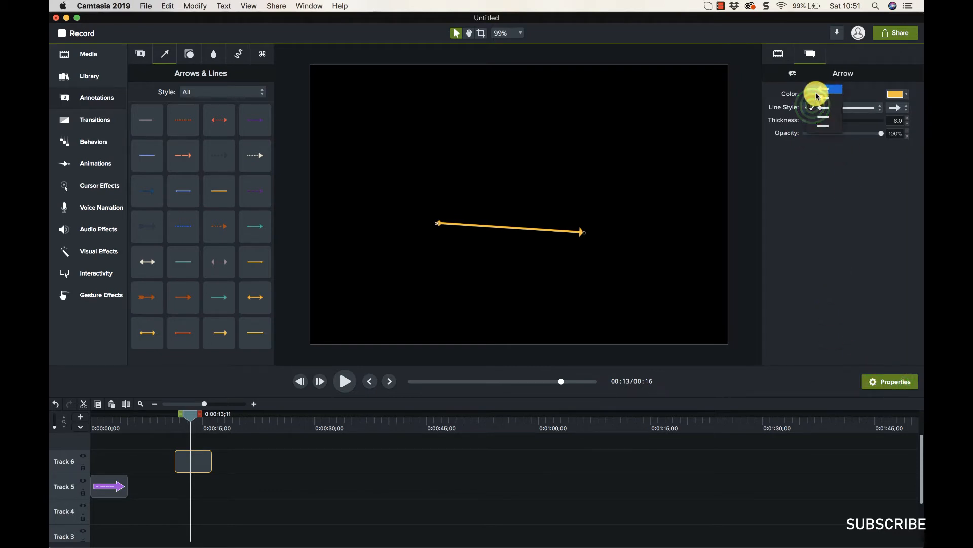
pyautogui.click(810, 107)
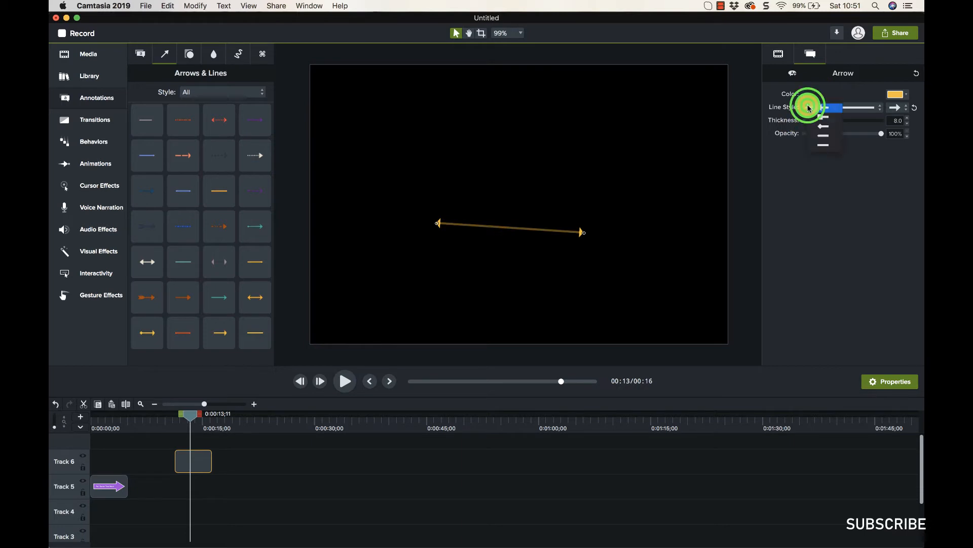
pyautogui.click(811, 136)
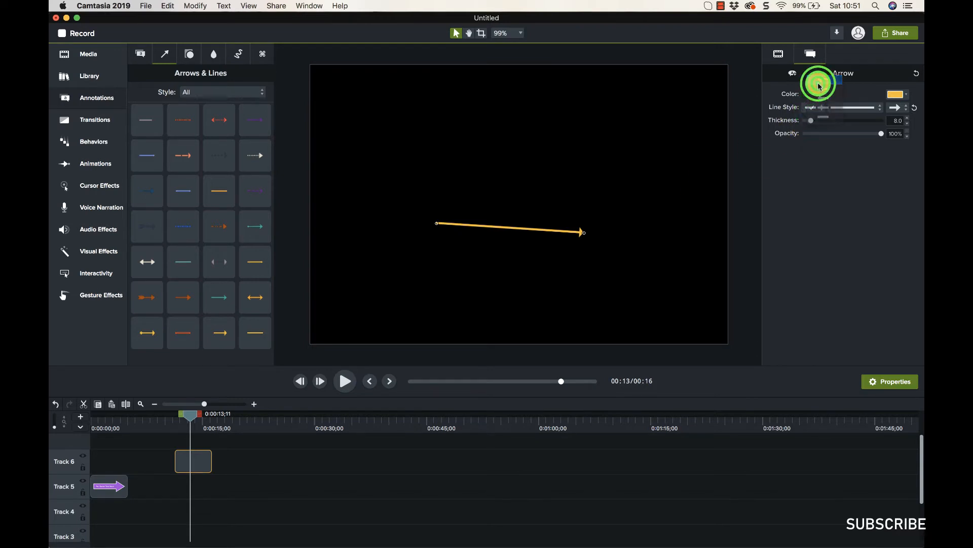
pyautogui.click(908, 108)
pyautogui.click(901, 131)
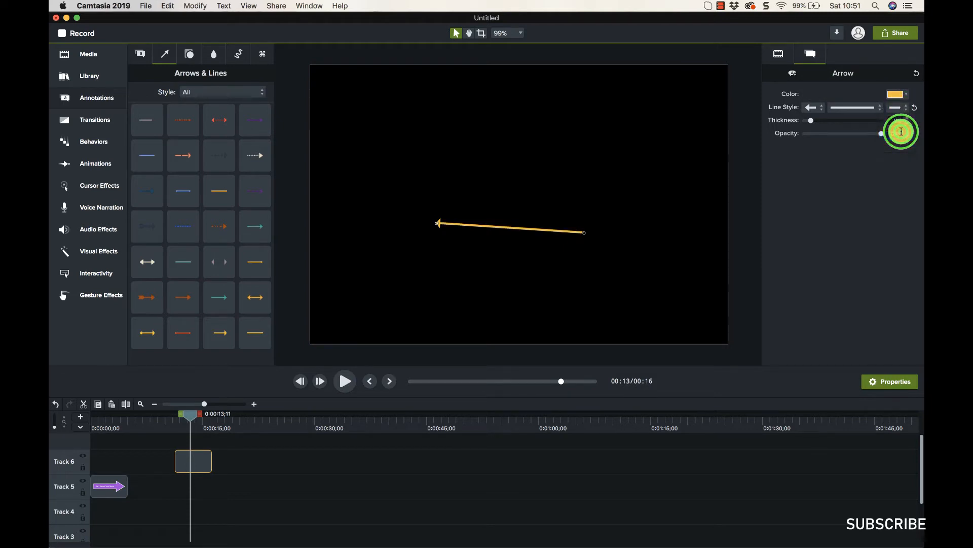
# Set the arrow line's thickness to 26.9 and its color to pink.
pyautogui.moveTo(812, 123); pyautogui.dragTo(826, 121)
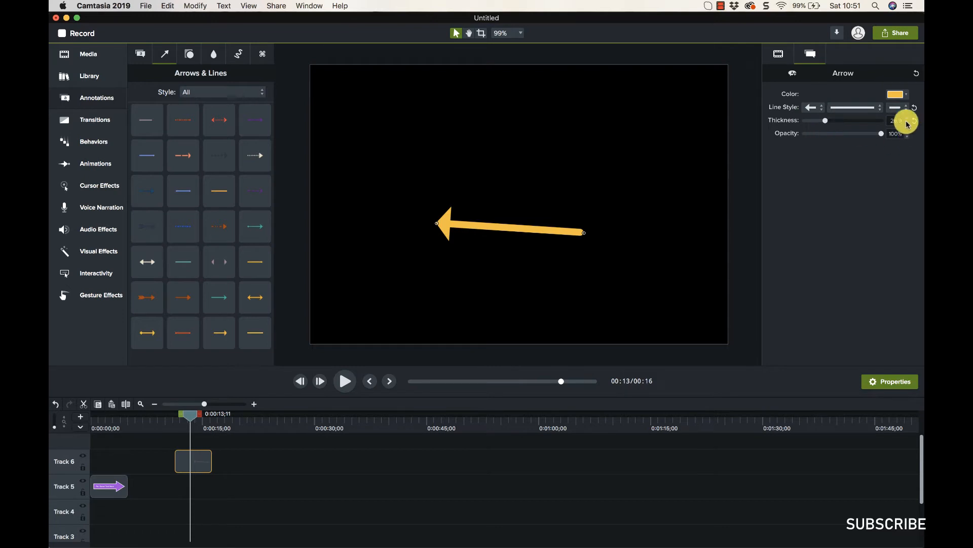
pyautogui.click(896, 94)
pyautogui.click(855, 133)
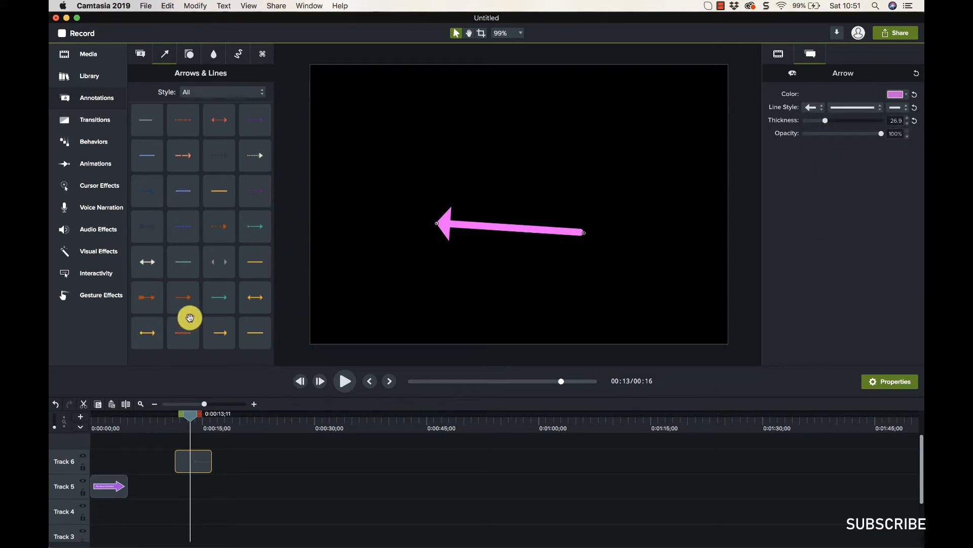
pyautogui.scroll(-1, 190, 318)
pyautogui.click(248, 332)
pyautogui.click(250, 306)
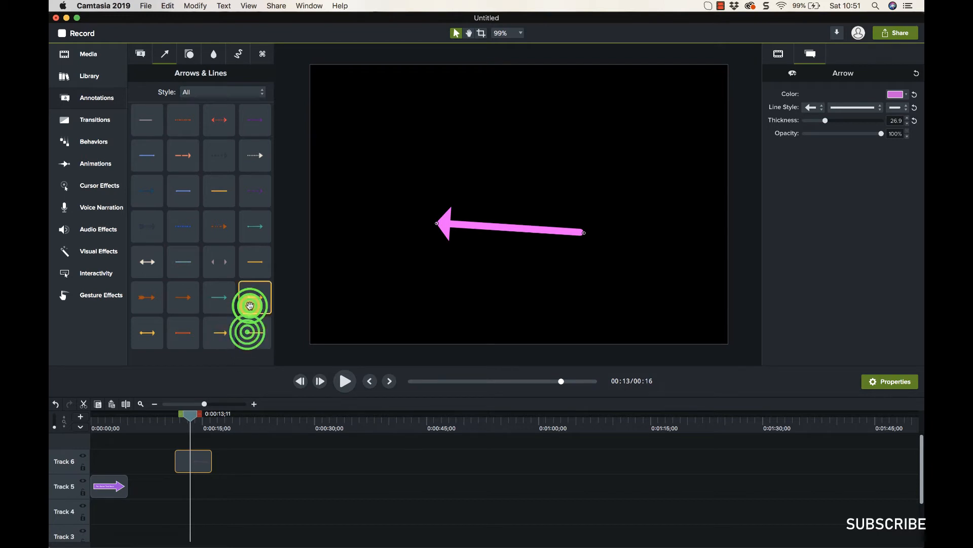
# Move the pink arrow's clip to the start of Track 6 and add a white rectangle shape on that track under the playhead.
pyautogui.click(187, 54)
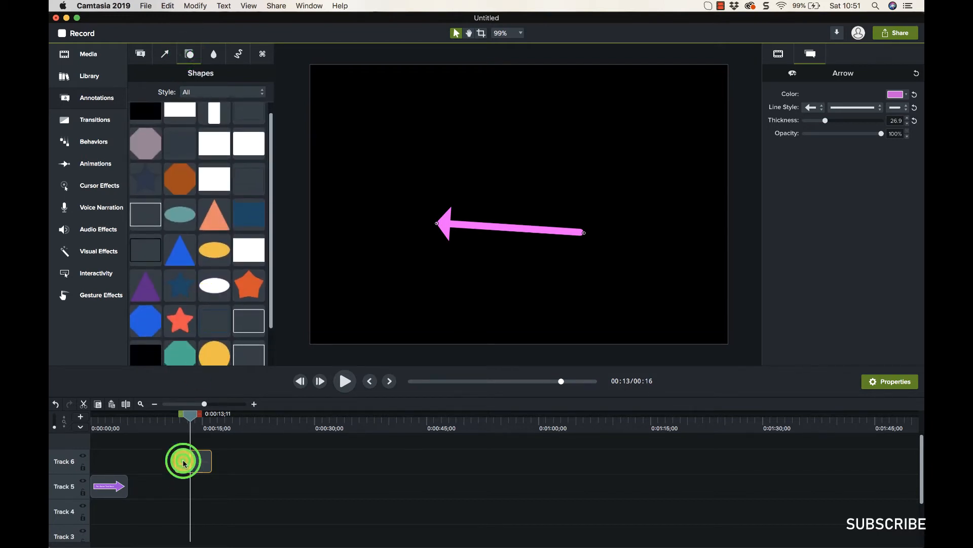
pyautogui.moveTo(183, 461); pyautogui.dragTo(98, 458)
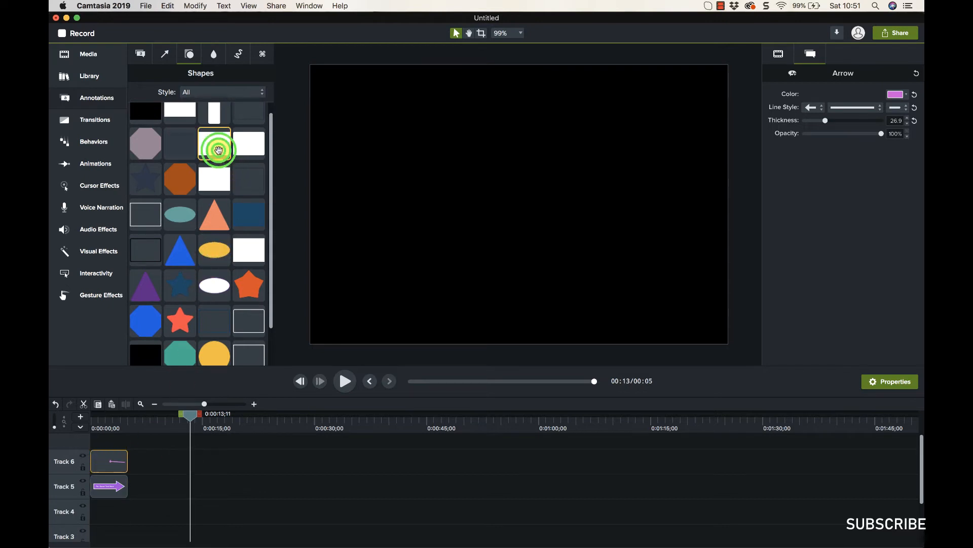
pyautogui.click(217, 146)
pyautogui.scroll(1, 211, 324)
pyautogui.scroll(-5, 211, 326)
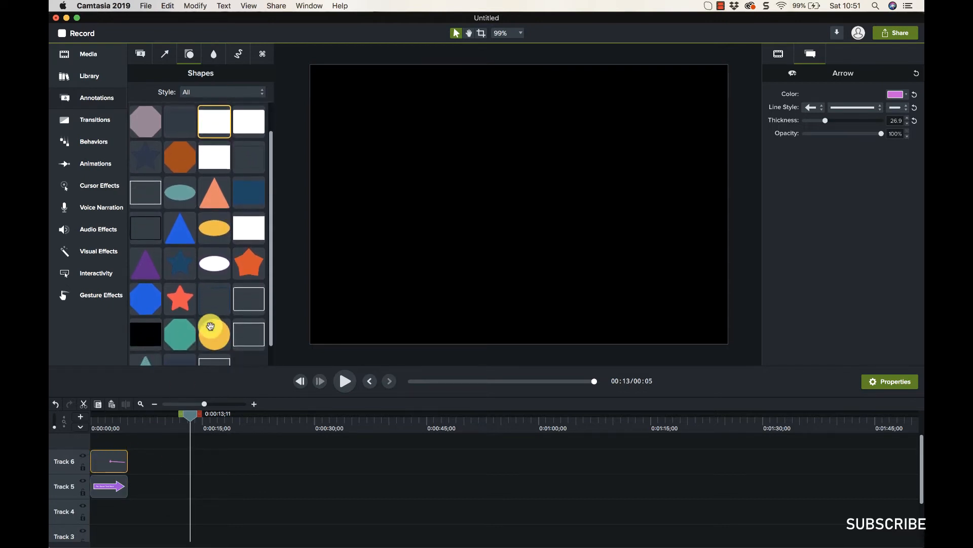
pyautogui.scroll(6, 211, 326)
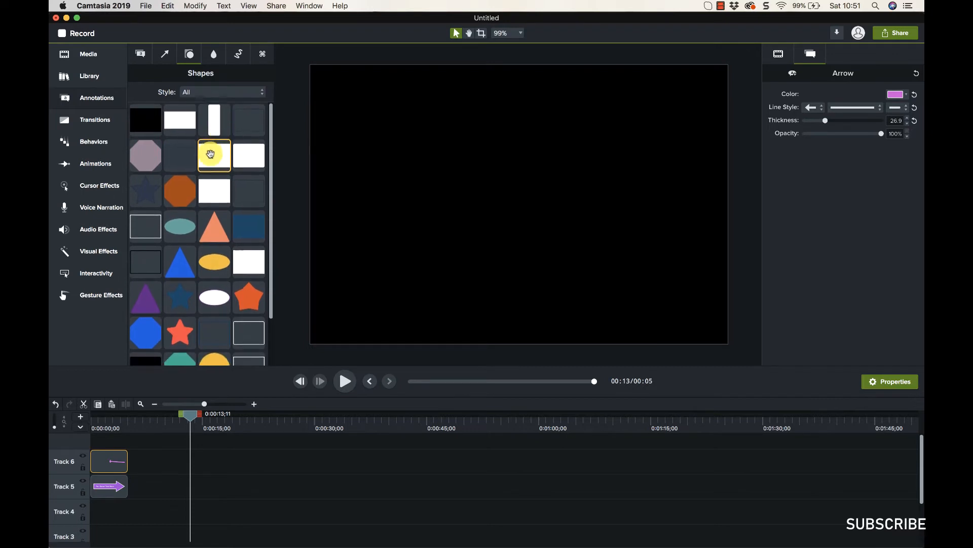
pyautogui.moveTo(210, 154); pyautogui.dragTo(176, 452)
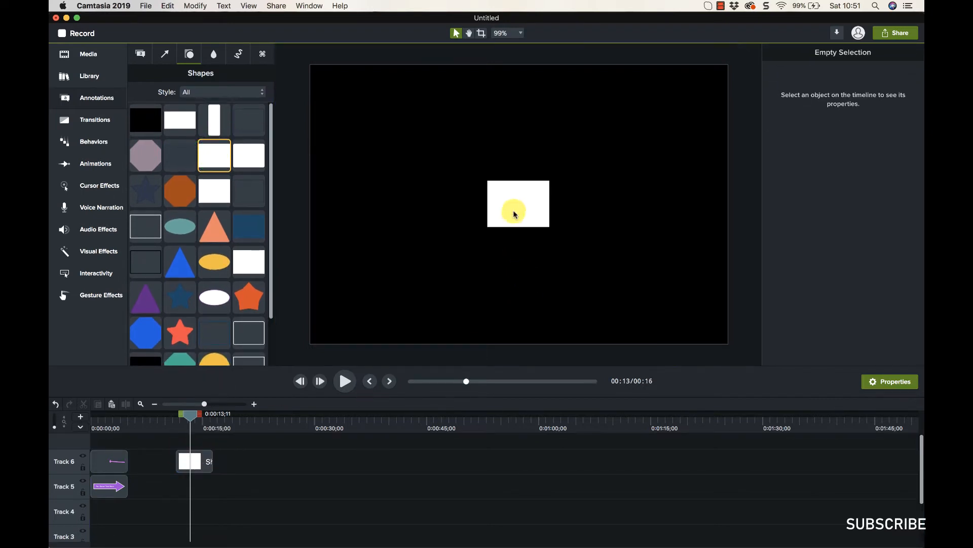
# Move the white rectangle to the canvas's lower edge and stretch it into a banner slightly wider than the canvas.
pyautogui.moveTo(509, 211); pyautogui.dragTo(741, 324)
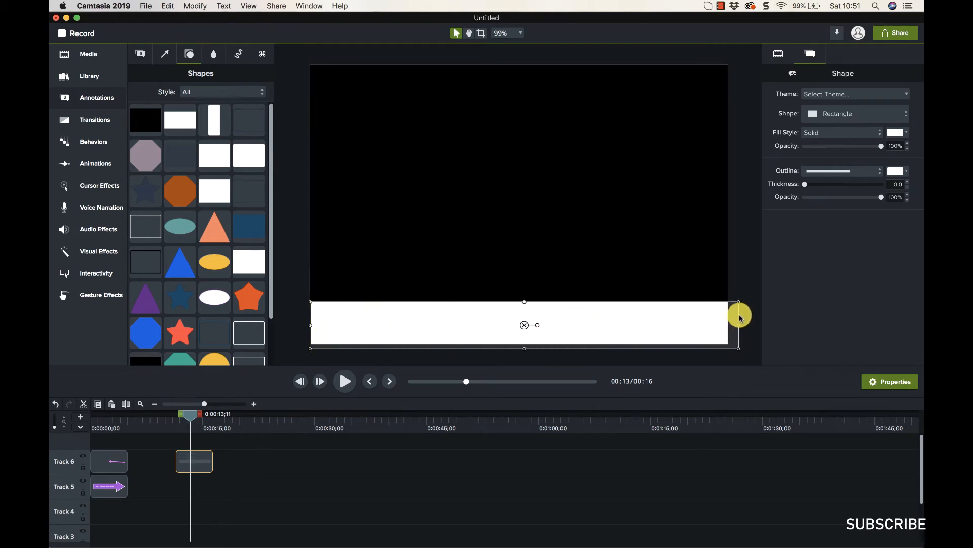
pyautogui.click(586, 323)
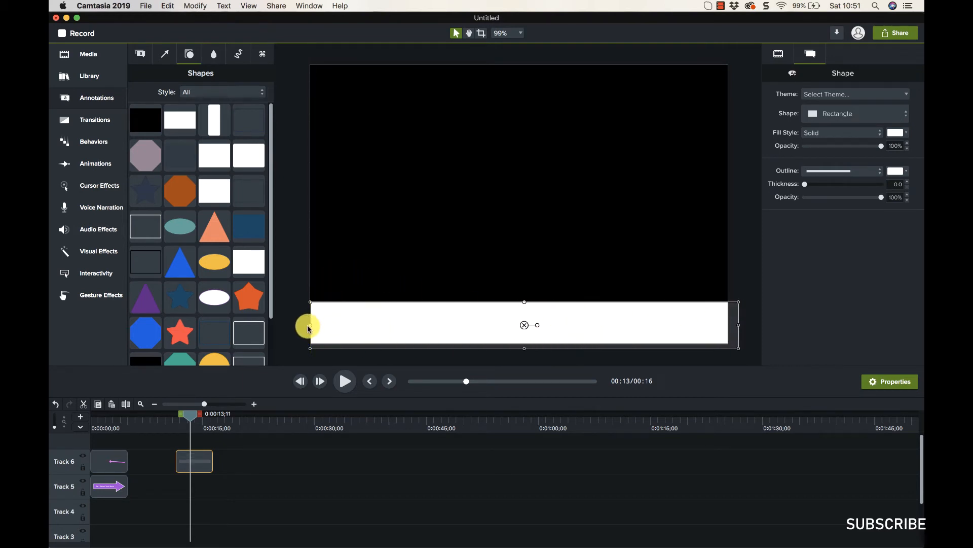
pyautogui.moveTo(310, 328); pyautogui.dragTo(306, 328)
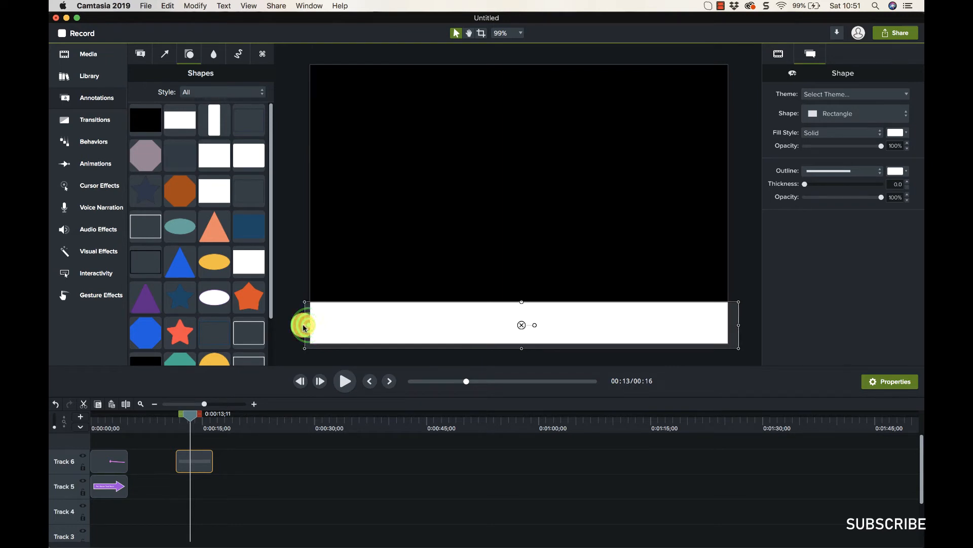
pyautogui.click(738, 254)
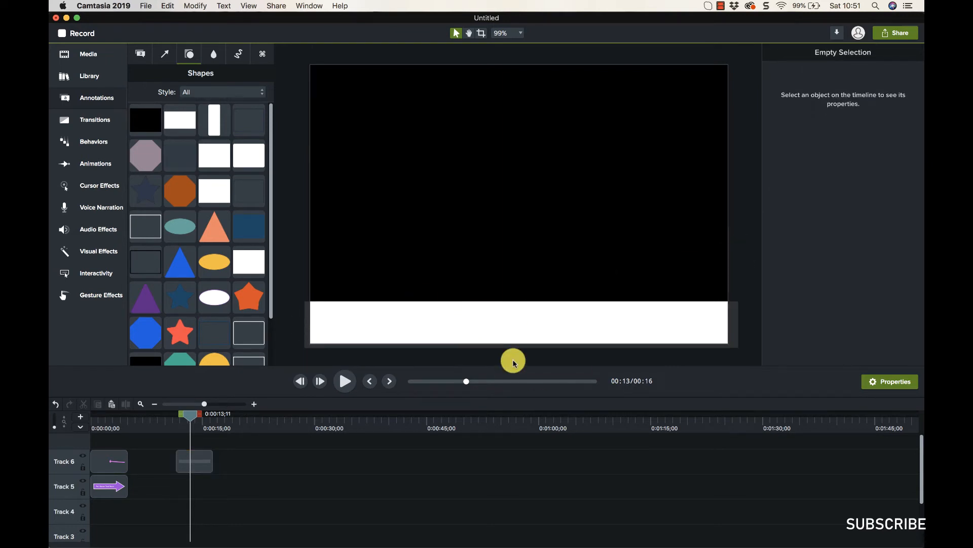
# Give the white banner rectangle a thin bright red outline, keeping the Rectangle shape and solid fill.
pyautogui.click(640, 335)
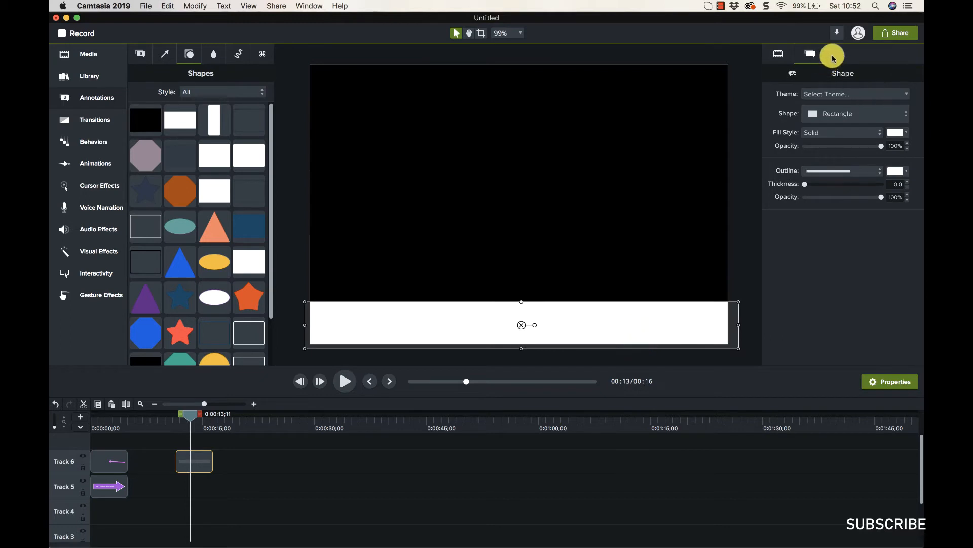
pyautogui.click(837, 111)
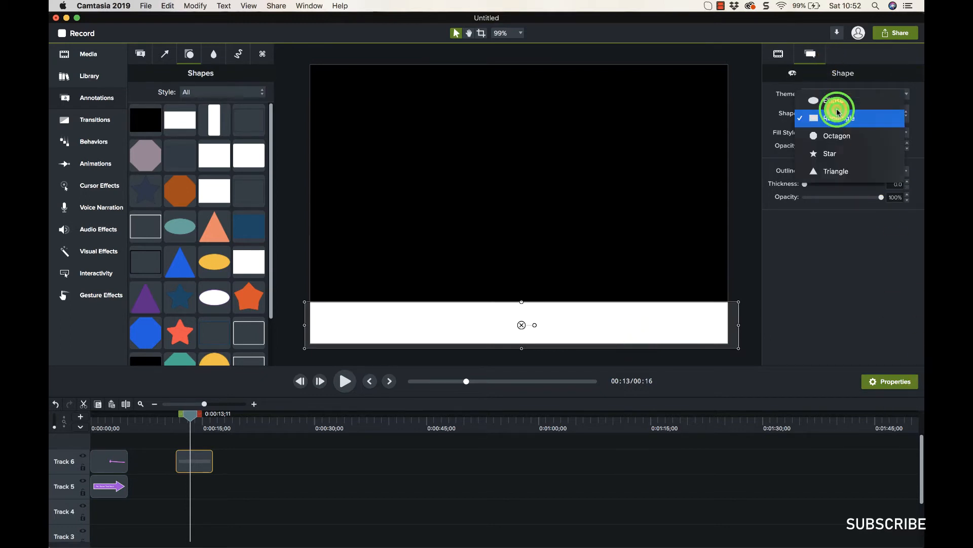
pyautogui.click(915, 63)
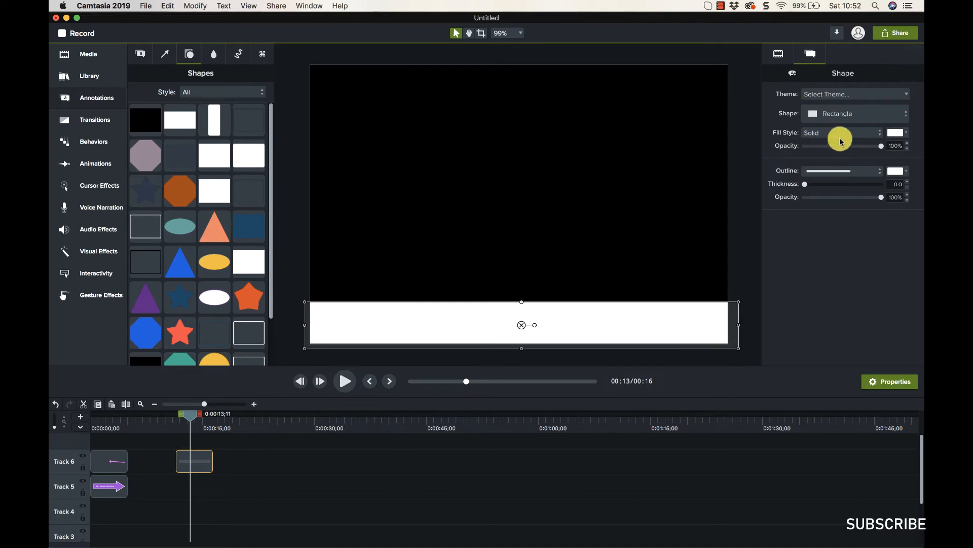
pyautogui.moveTo(806, 187)
pyautogui.mouseDown()
pyautogui.moveTo(835, 187)
pyautogui.moveTo(810, 187)
pyautogui.mouseUp()
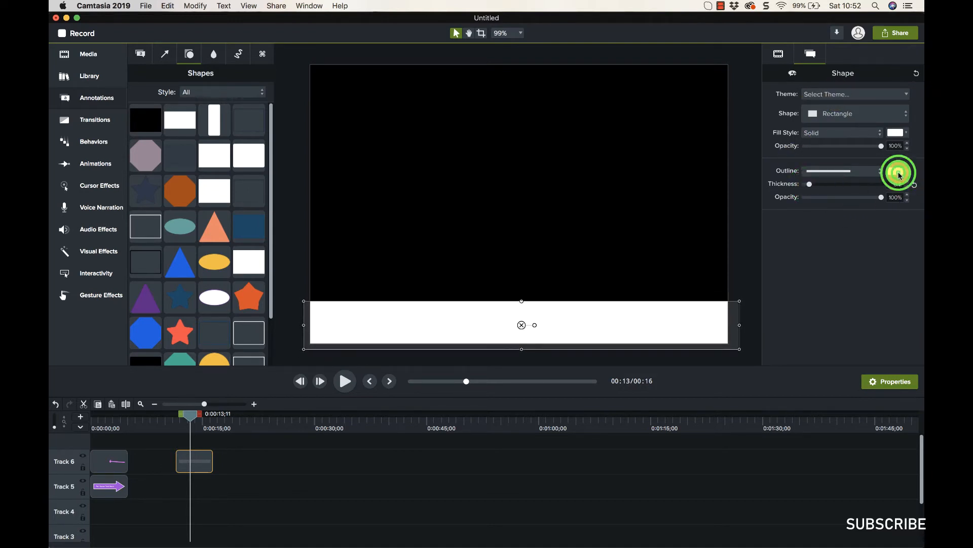
pyautogui.click(899, 175)
pyautogui.click(884, 219)
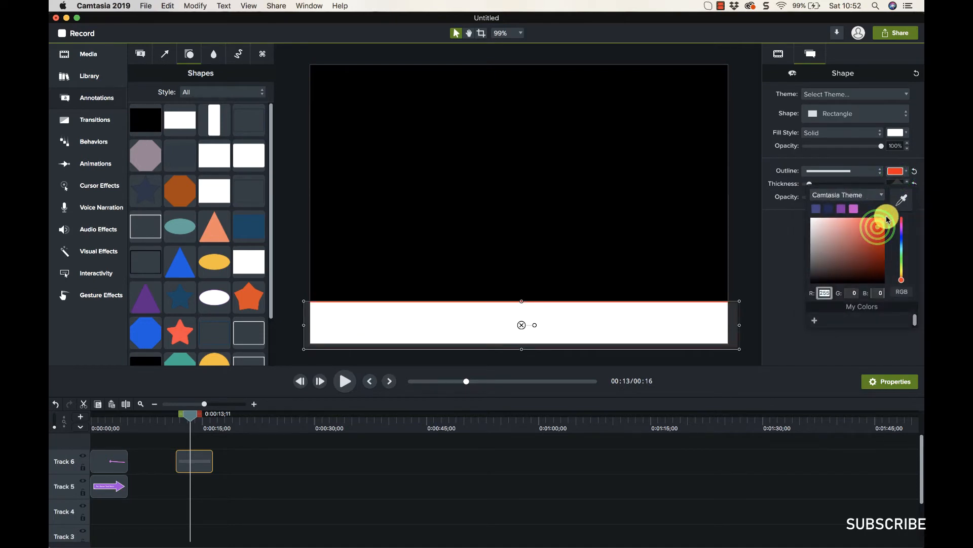
# Increase the white banner rectangle's red outline thickness to 20.6 and deselect the shape.
pyautogui.click(745, 270)
pyautogui.click(596, 313)
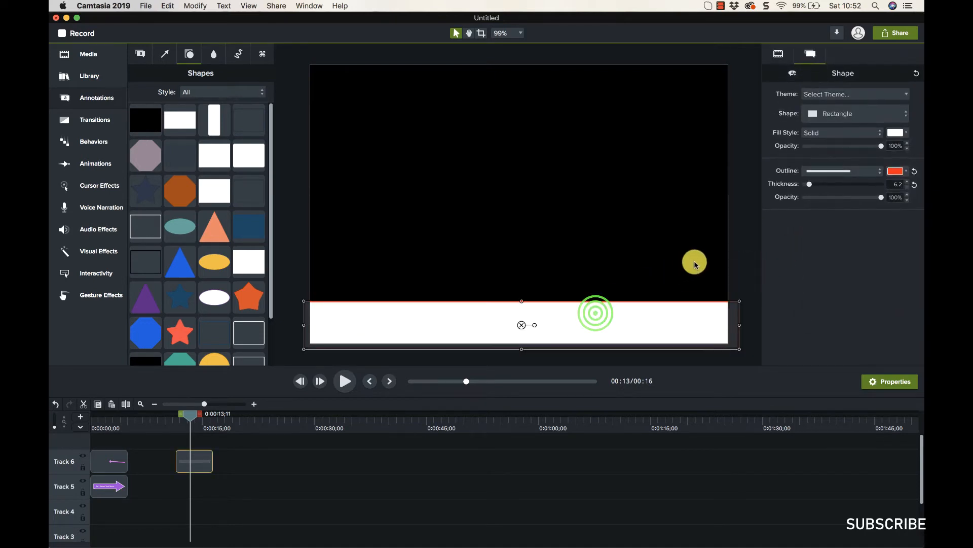
pyautogui.moveTo(810, 186); pyautogui.dragTo(820, 186)
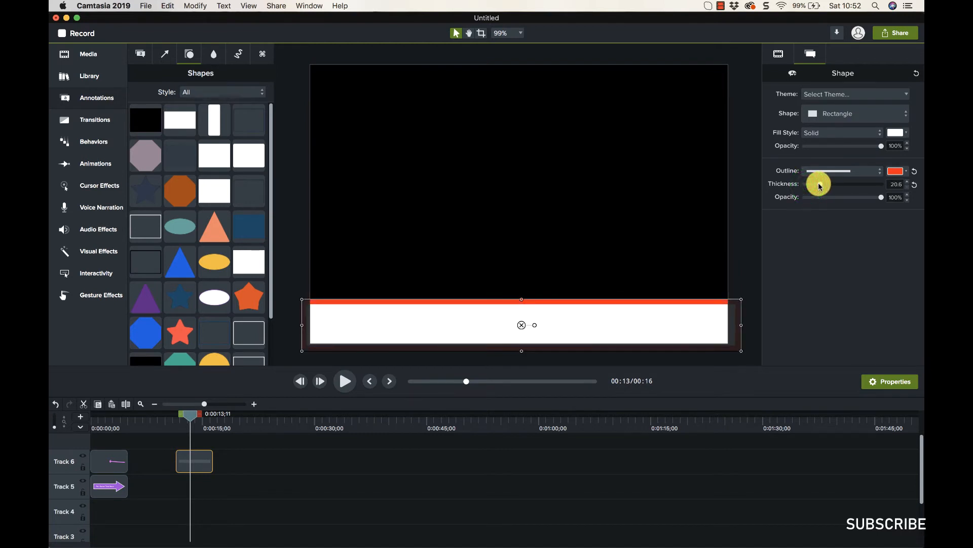
pyautogui.click(742, 260)
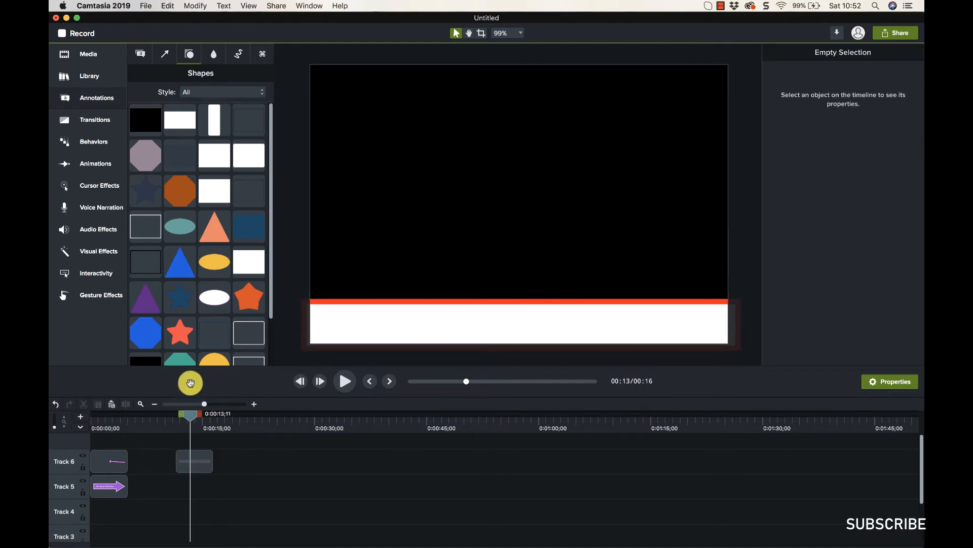
# Look through the remaining shape styles and open the Blur & Highlight annotations.
pyautogui.scroll(-3, 231, 278)
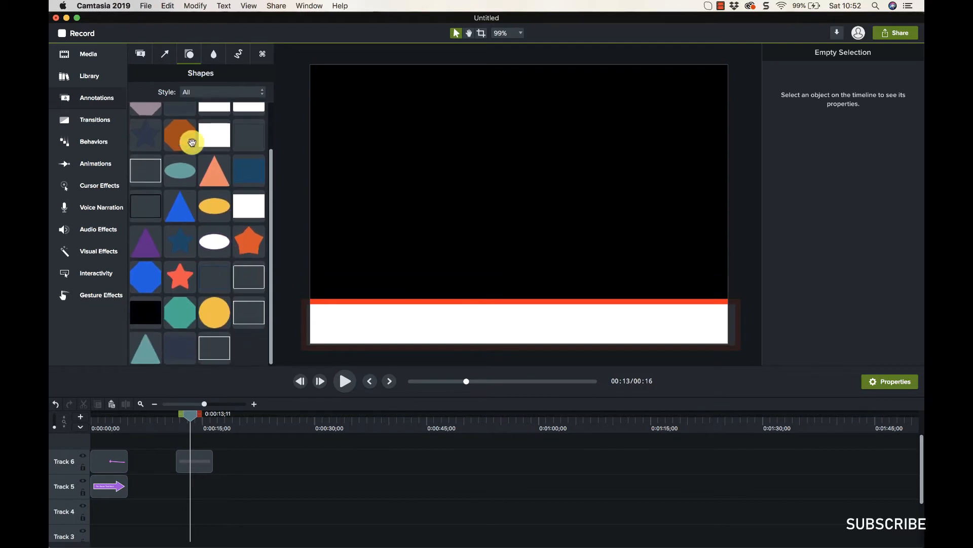
pyautogui.scroll(5, 222, 266)
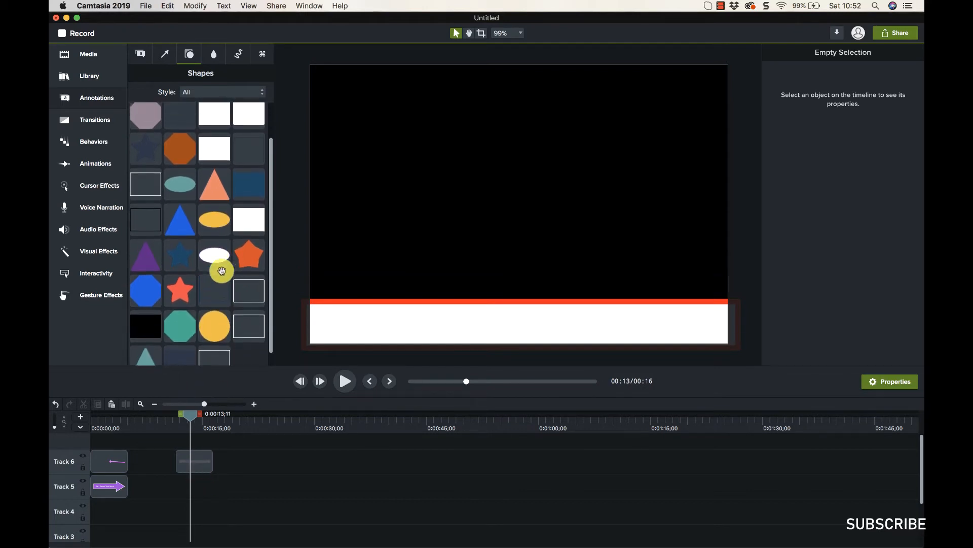
pyautogui.click(217, 59)
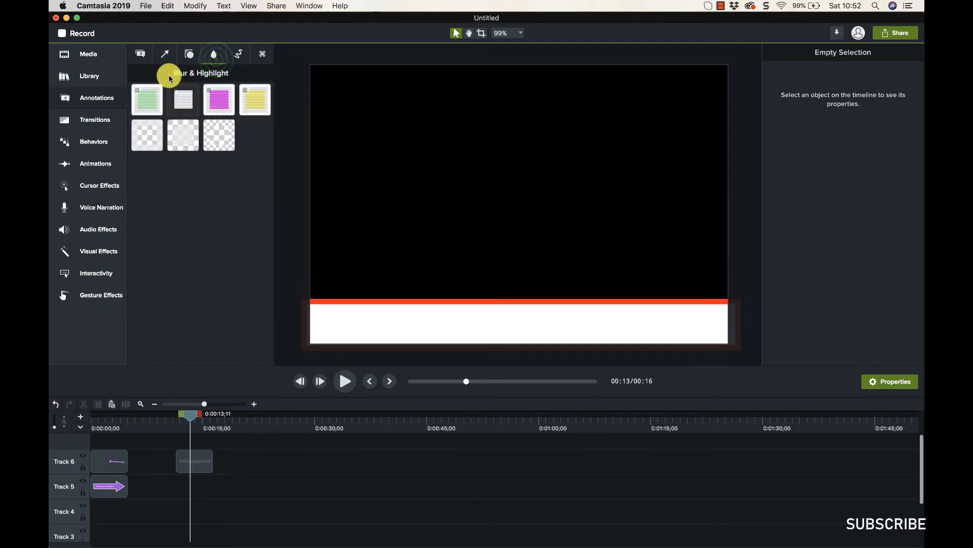
# Select all three annotation clips on Tracks 5 and 6 and delete them from the timeline.
pyautogui.moveTo(199, 459); pyautogui.dragTo(102, 488)
pyautogui.rightClick(103, 492)
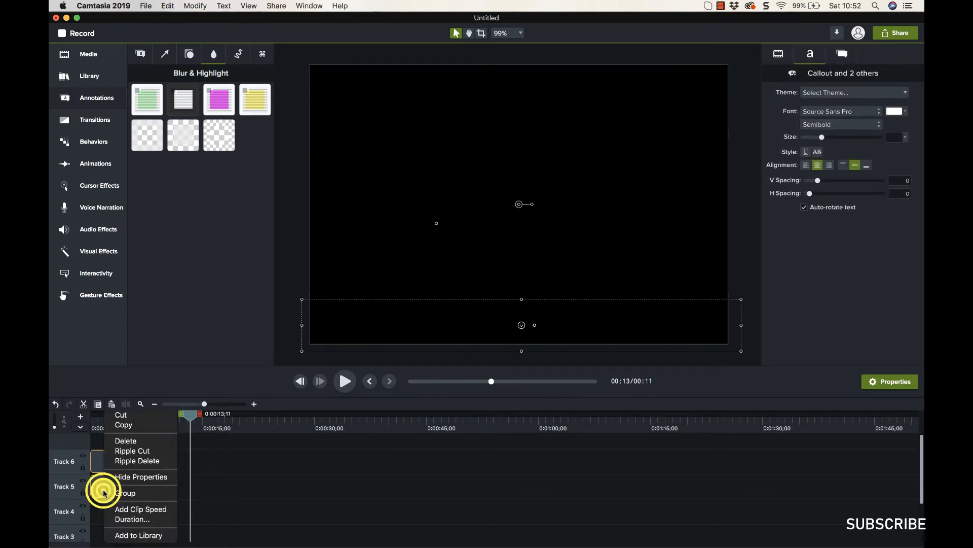
pyautogui.click(125, 443)
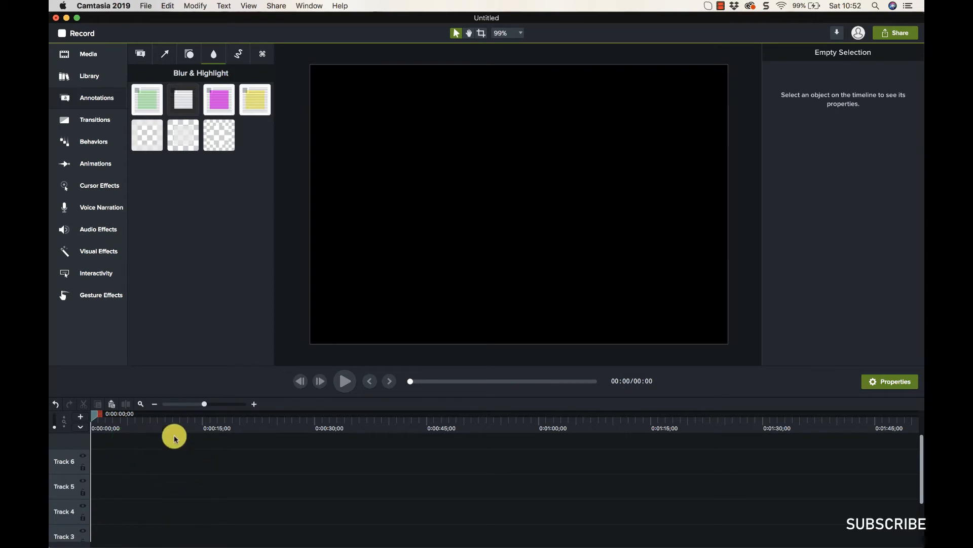
# Bring the recording "1. Camtasia | UI Tour.trec" from the Camtasia-Tutorial folder in Finder into Camtasia's Media Bin.
pyautogui.click(91, 54)
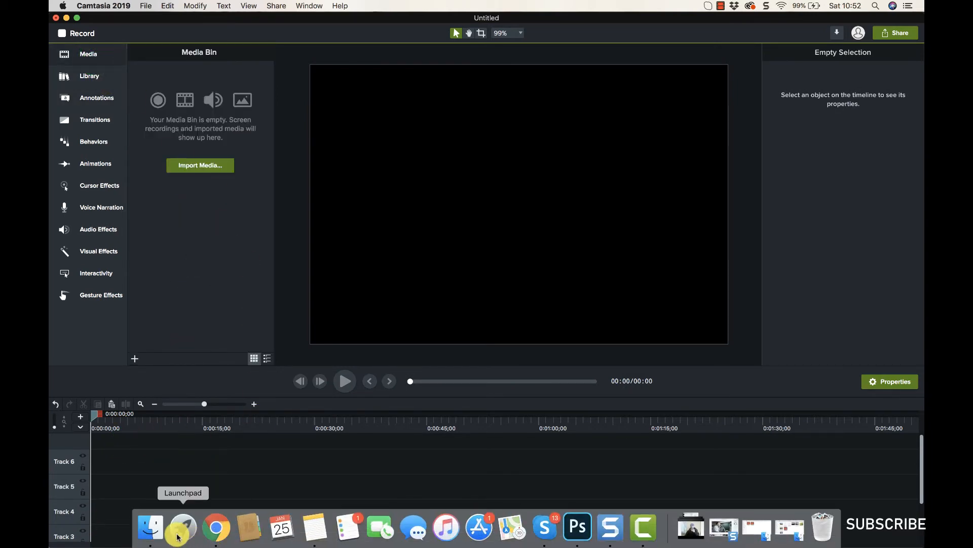
pyautogui.click(156, 527)
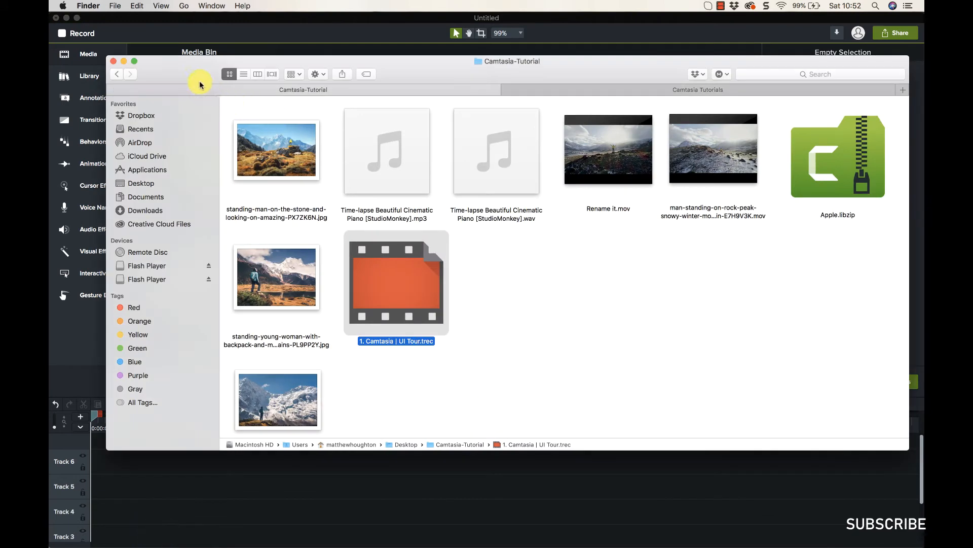
pyautogui.moveTo(199, 85); pyautogui.dragTo(528, 114)
pyautogui.moveTo(687, 276); pyautogui.dragTo(218, 213)
pyautogui.click(213, 227)
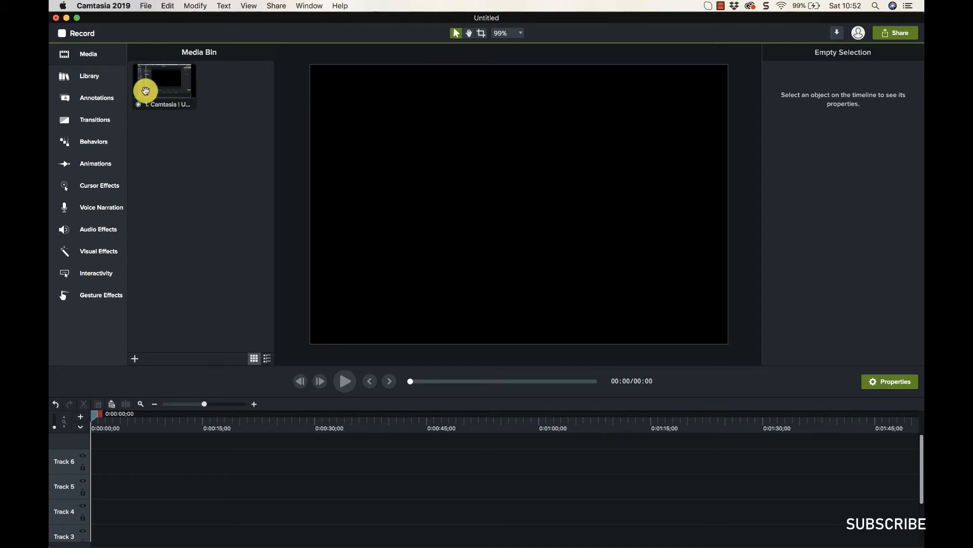
# Place the UI Tour recording at the very start of Tracks 4 and 5 and move the playhead to 0:00:15;27.
pyautogui.moveTo(154, 85); pyautogui.dragTo(98, 512)
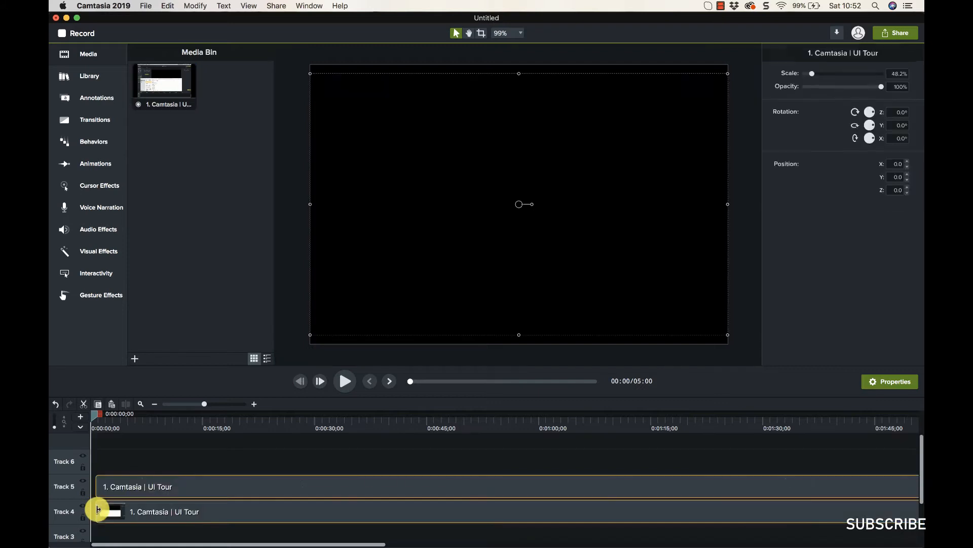
pyautogui.click(151, 492)
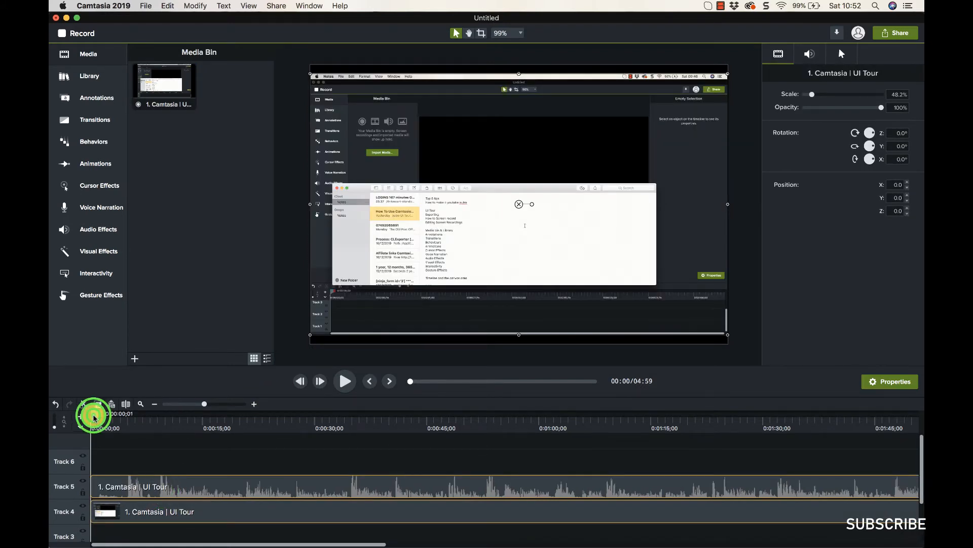
pyautogui.moveTo(93, 416); pyautogui.dragTo(209, 417)
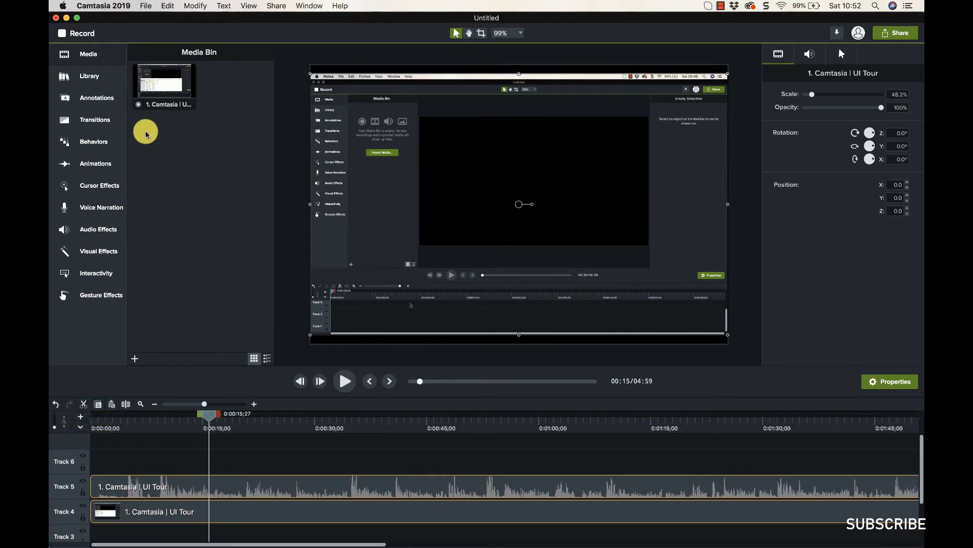
# Add a green highlight at the playhead on Track 6, directly above the recording's audio on Track 5.
pyautogui.click(93, 97)
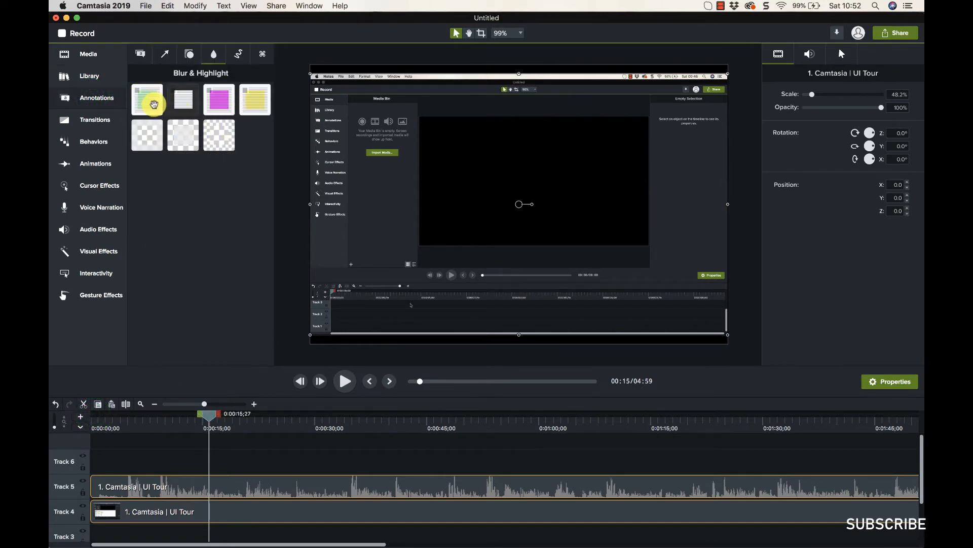
pyautogui.moveTo(144, 101)
pyautogui.mouseDown()
pyautogui.moveTo(206, 478)
pyautogui.moveTo(219, 441)
pyautogui.moveTo(212, 455)
pyautogui.mouseUp()
pyautogui.click(229, 492)
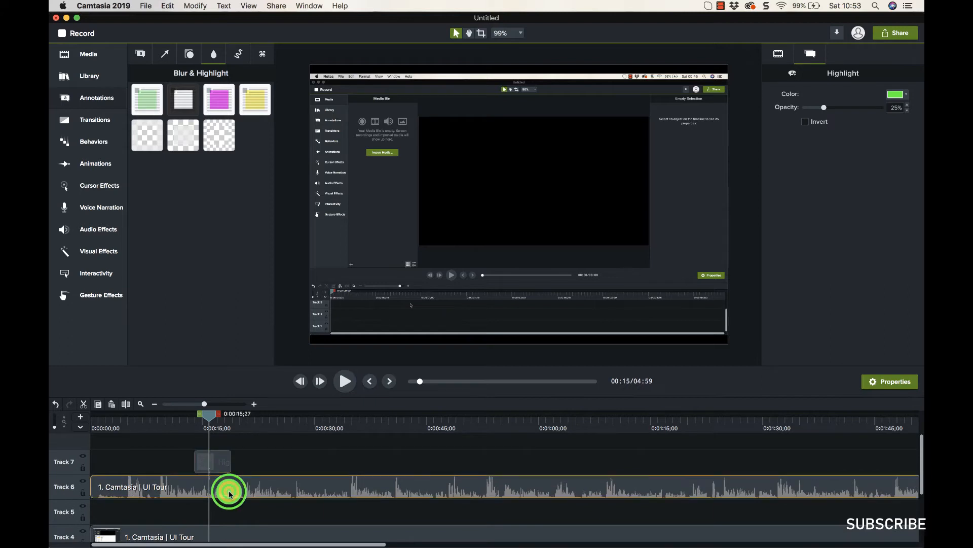
pyautogui.moveTo(229, 493); pyautogui.dragTo(229, 509)
pyautogui.moveTo(220, 462); pyautogui.dragTo(221, 486)
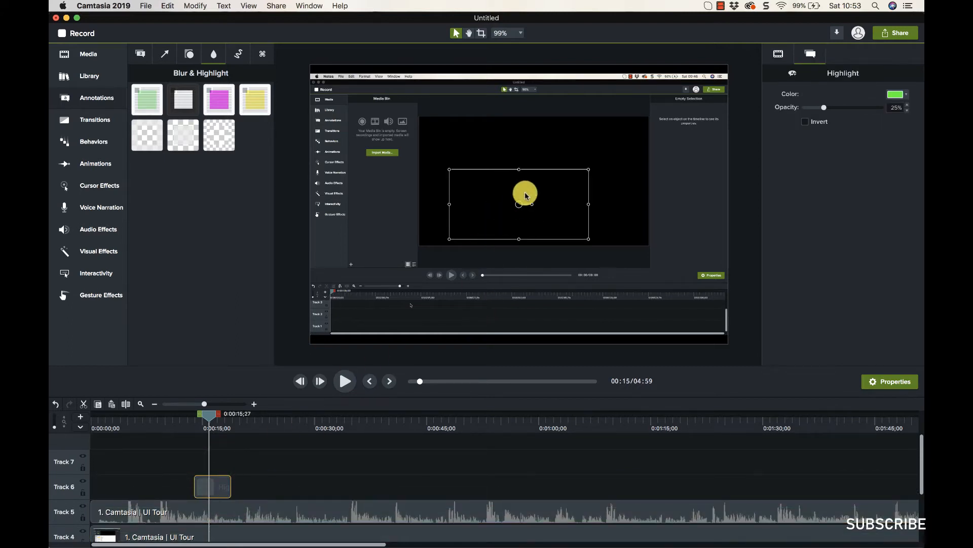
# Move and resize the green highlight to cover the tool list and Media Bin area shown in the recording.
pyautogui.moveTo(498, 213)
pyautogui.mouseDown()
pyautogui.moveTo(417, 217)
pyautogui.moveTo(363, 138)
pyautogui.moveTo(376, 259)
pyautogui.mouseUp()
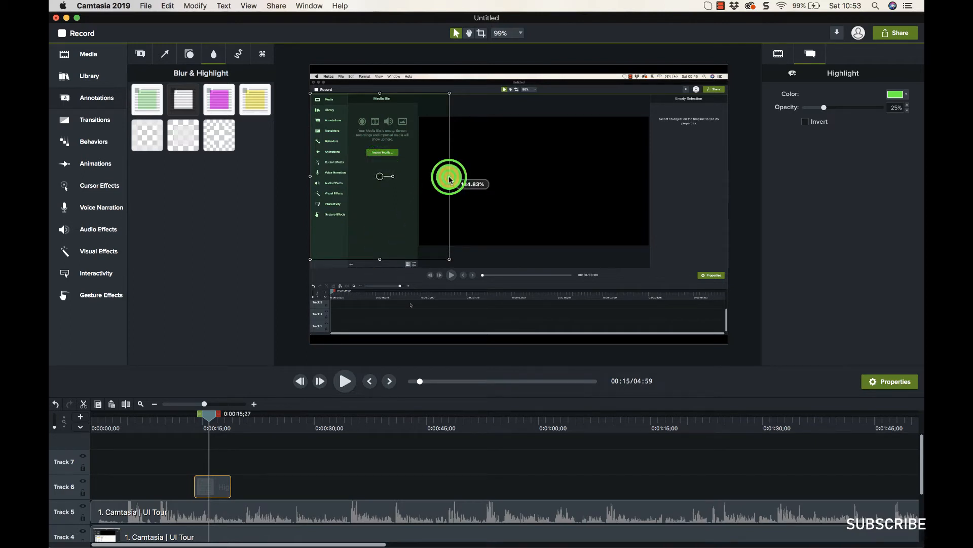
pyautogui.moveTo(449, 179); pyautogui.dragTo(416, 178)
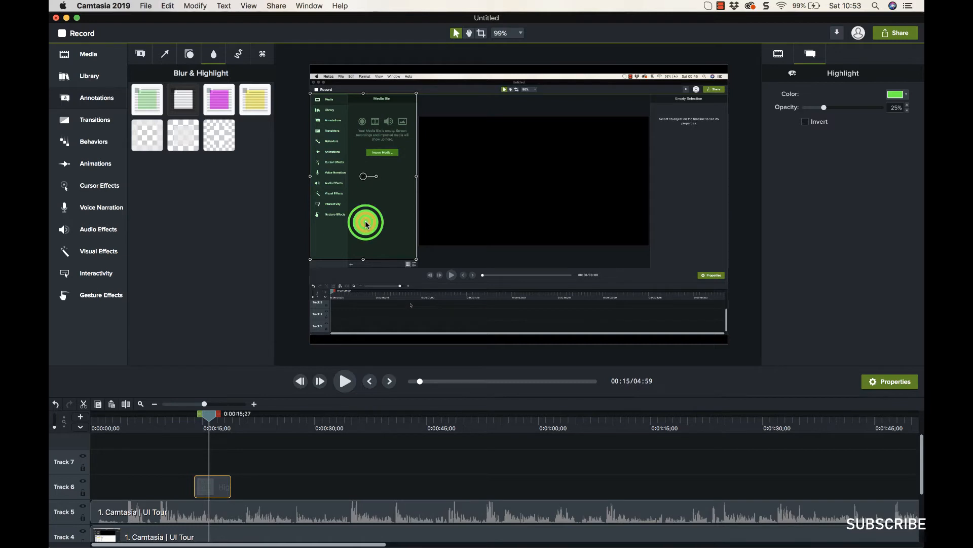
pyautogui.click(449, 95)
pyautogui.click(380, 173)
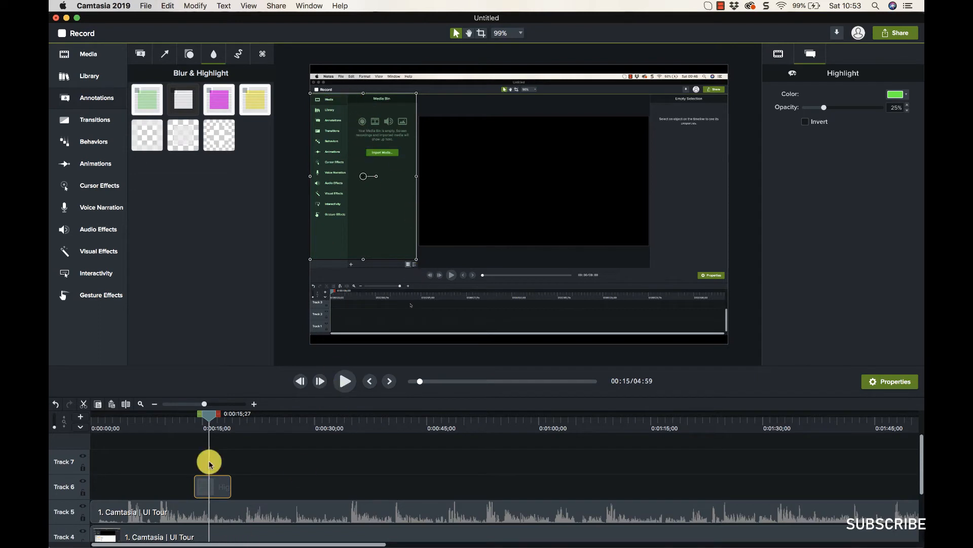
# Scrub past the green highlight to 0:00:22;01, add the dark inverted highlight there on Track 6 and select it.
pyautogui.moveTo(209, 416); pyautogui.dragTo(185, 418)
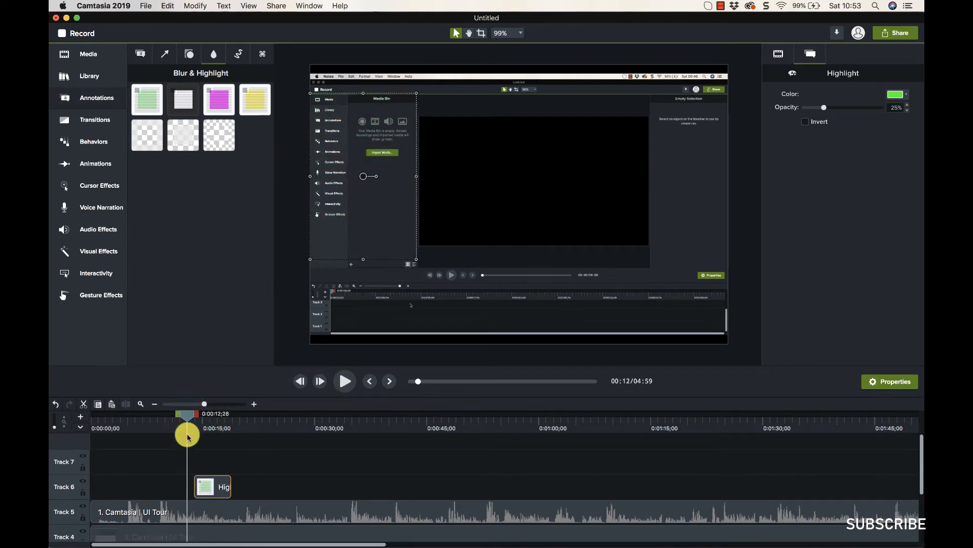
pyautogui.moveTo(186, 421); pyautogui.dragTo(254, 425)
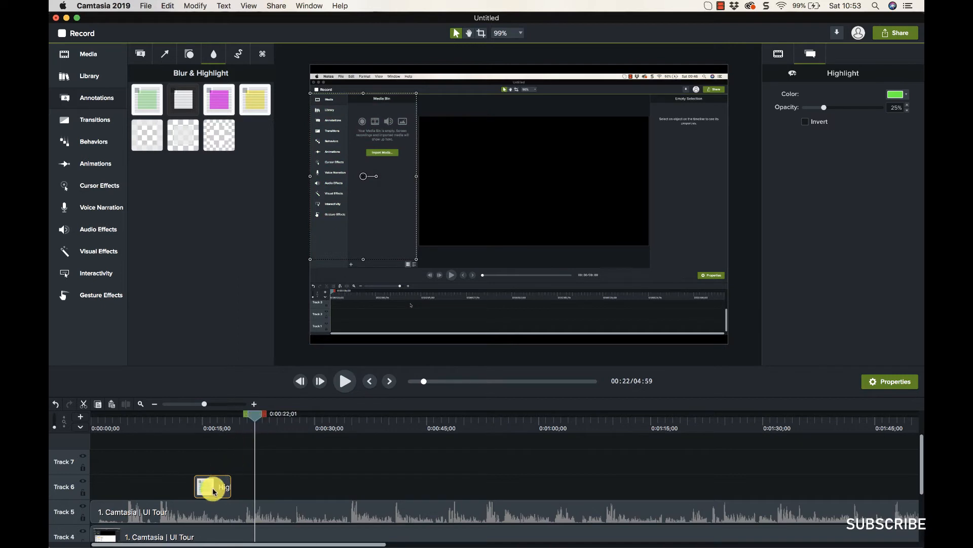
pyautogui.click(186, 100)
pyautogui.moveTo(179, 99); pyautogui.dragTo(245, 488)
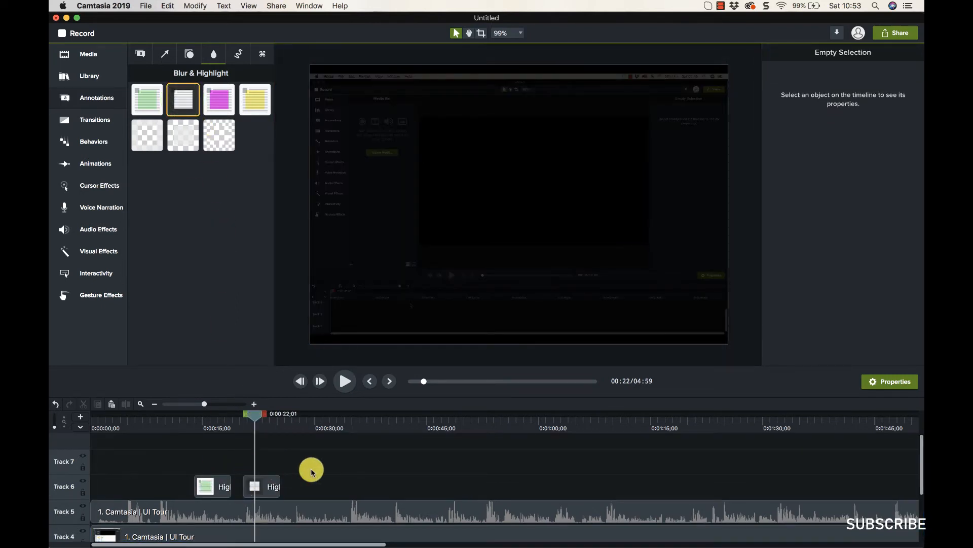
pyautogui.click(269, 487)
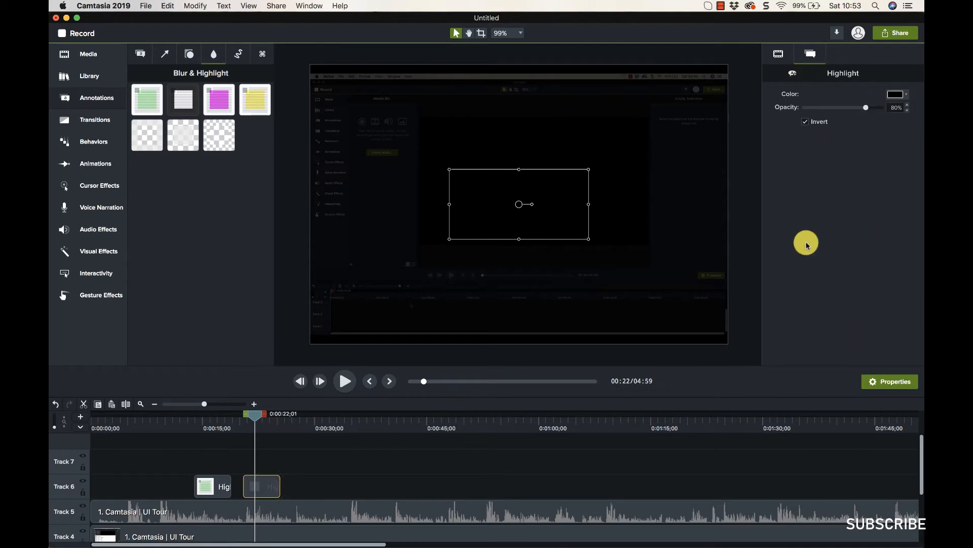
# Fit the dark highlight's clear window over the recording's tool list and Media Bin area.
pyautogui.moveTo(525, 216); pyautogui.dragTo(392, 134)
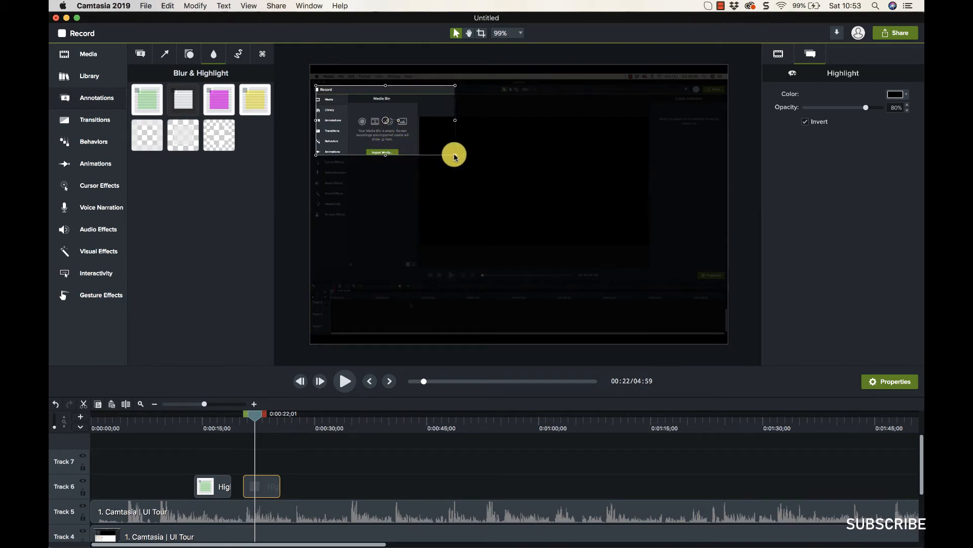
pyautogui.moveTo(455, 156); pyautogui.dragTo(416, 269)
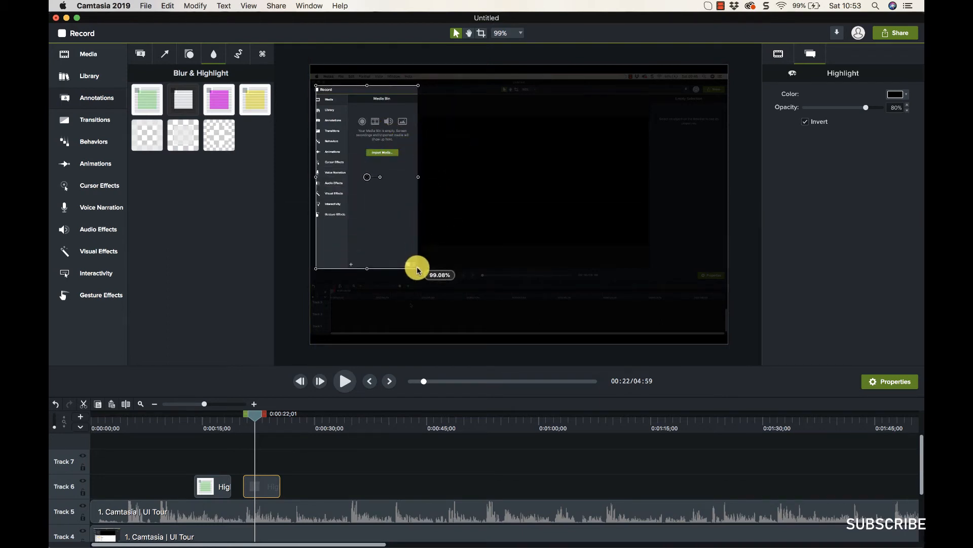
pyautogui.moveTo(352, 204)
pyautogui.mouseDown()
pyautogui.moveTo(426, 224)
pyautogui.moveTo(413, 263)
pyautogui.moveTo(349, 204)
pyautogui.mouseUp()
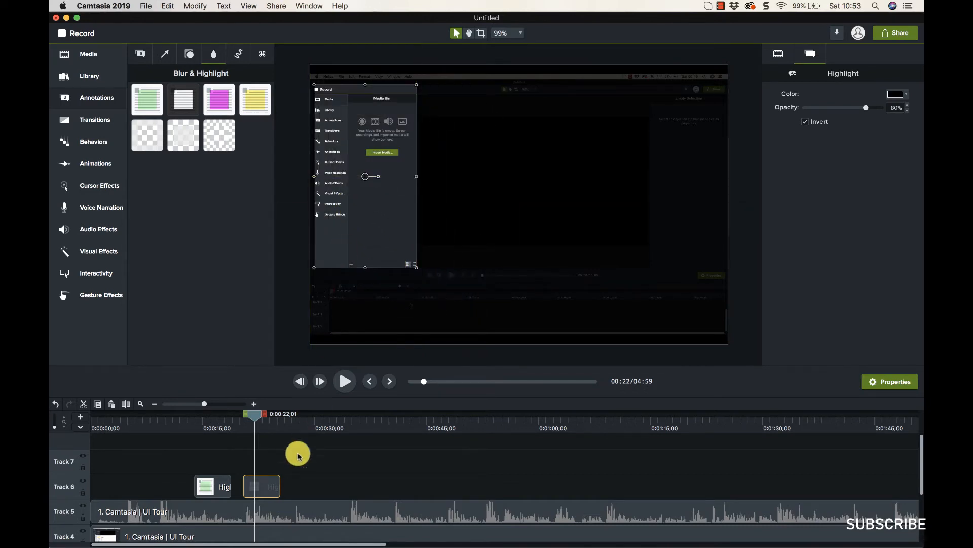
# Try the dark highlight with Invert off and with the pink theme color, restoring the inverted black each time.
pyautogui.click(808, 126)
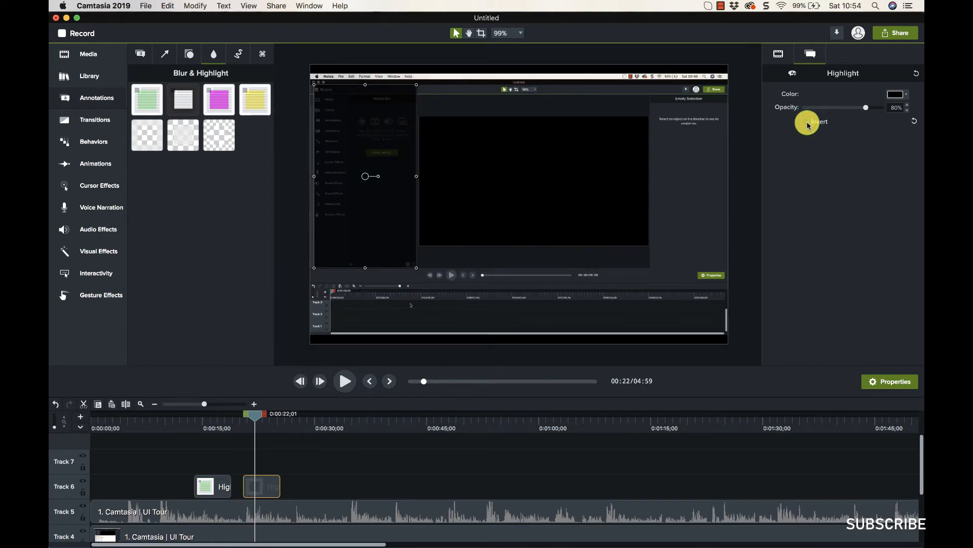
pyautogui.click(808, 124)
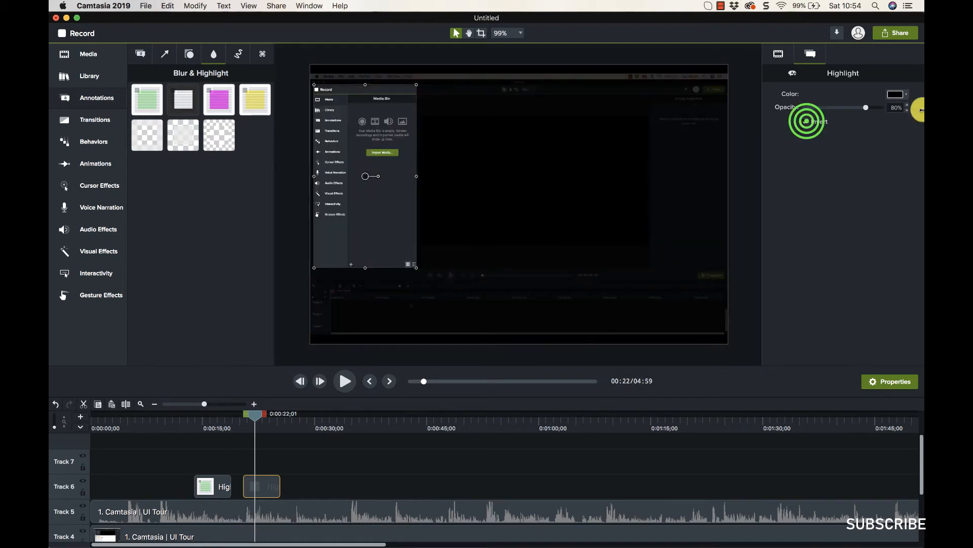
pyautogui.click(897, 99)
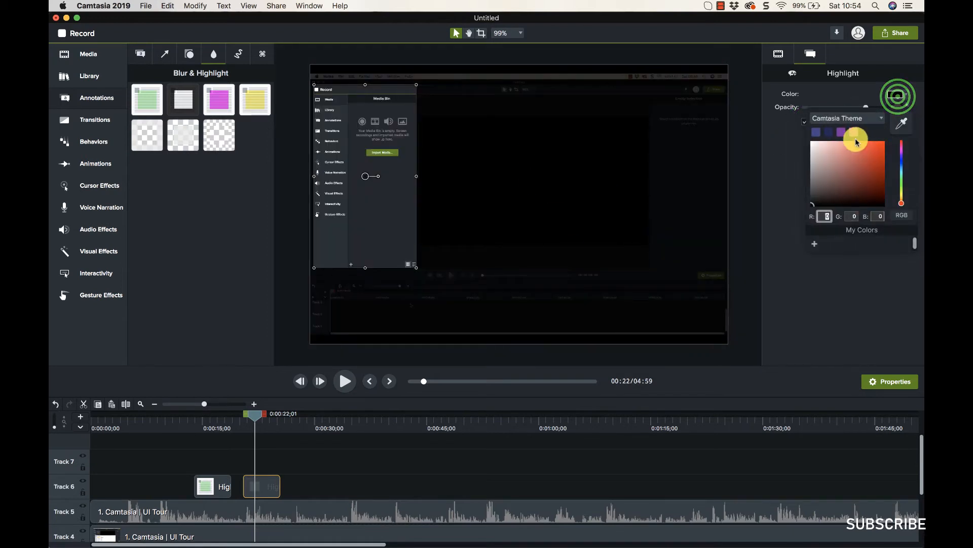
pyautogui.click(855, 133)
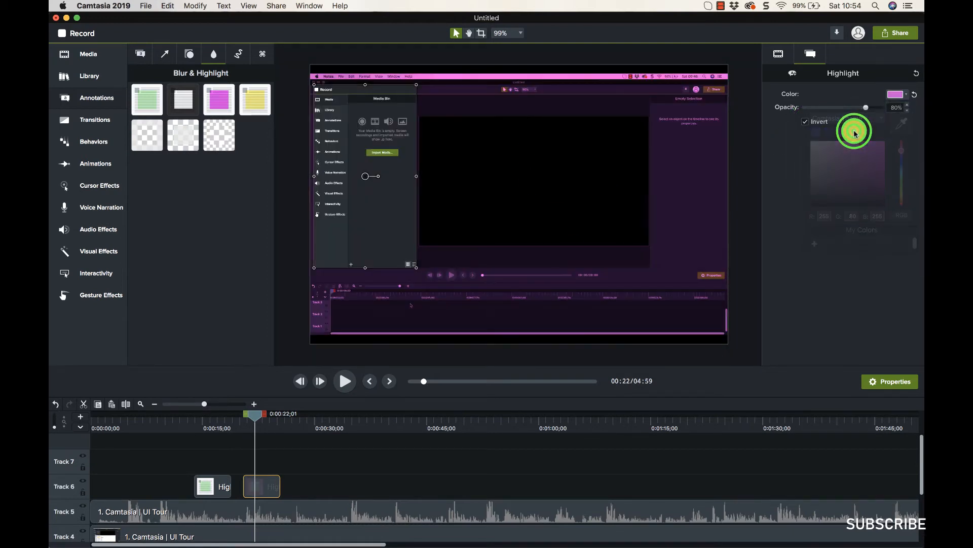
pyautogui.click(896, 96)
pyautogui.moveTo(847, 180); pyautogui.dragTo(796, 239)
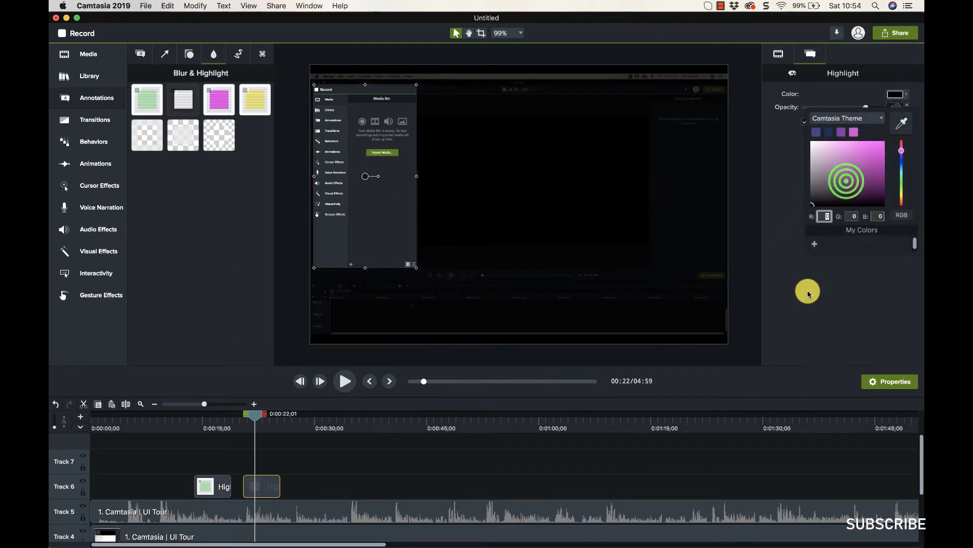
pyautogui.click(808, 309)
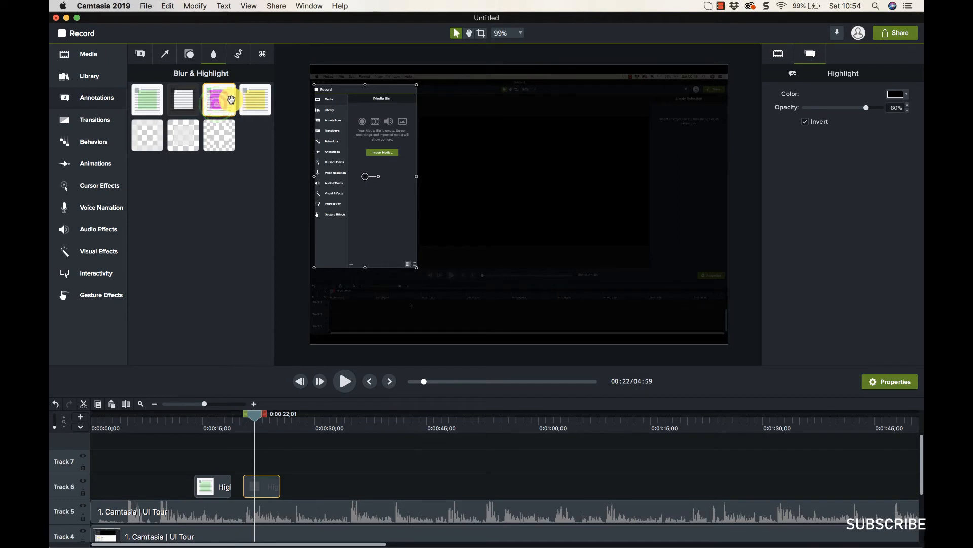
# Add the magenta highlight to Track 6 after the dark one, move the playhead to 0:00:29;24 and select the highlight.
pyautogui.moveTo(231, 99); pyautogui.dragTo(301, 484)
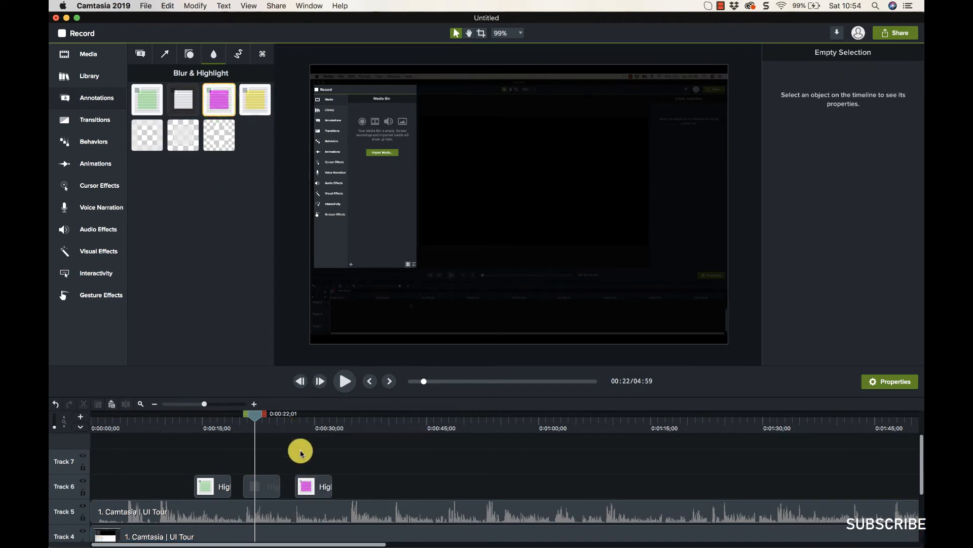
pyautogui.click(313, 419)
pyautogui.click(324, 481)
pyautogui.click(498, 203)
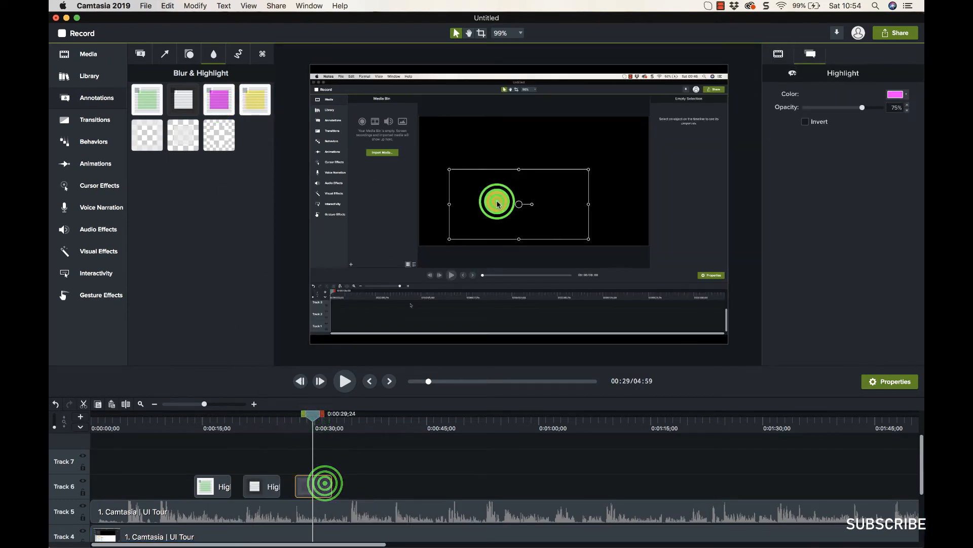
# Move the magenta highlight over the recording's tool list and Media Bin, and bring up its color options without changing them.
pyautogui.moveTo(498, 203); pyautogui.dragTo(363, 132)
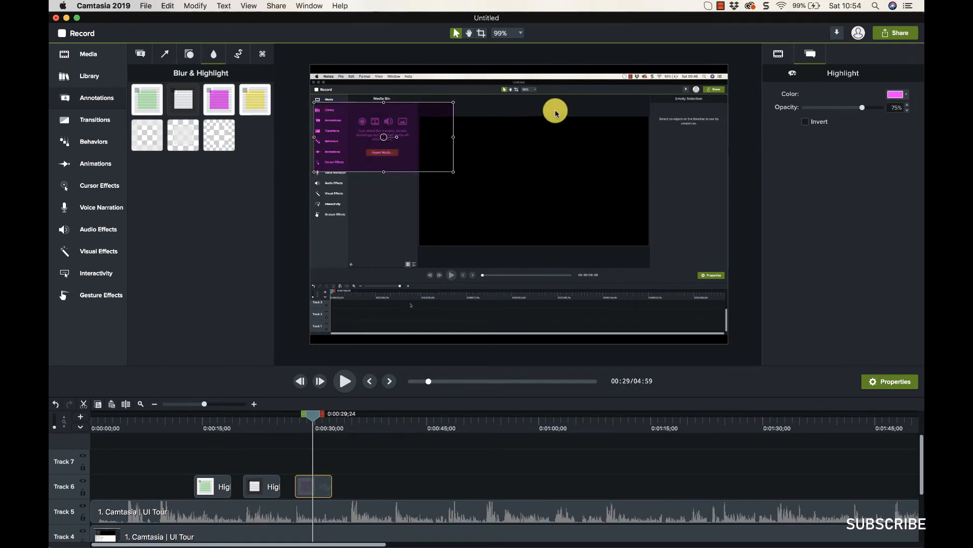
pyautogui.click(898, 97)
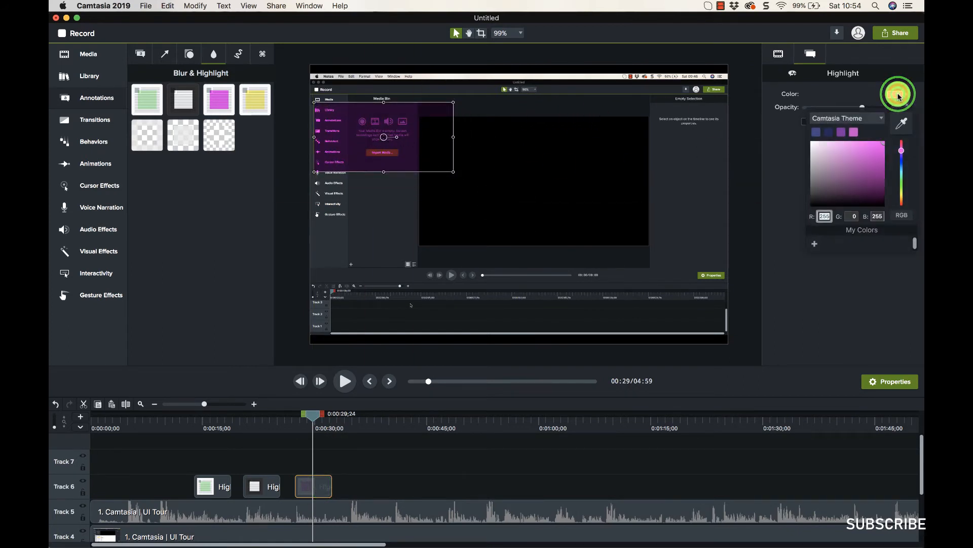
pyautogui.click(799, 359)
# Add the yellow highlight to Track 6 after the magenta one and, with the playhead at 0:00:35;21, place it over the recording's Media Bin area.
pyautogui.moveTo(255, 100); pyautogui.dragTo(341, 481)
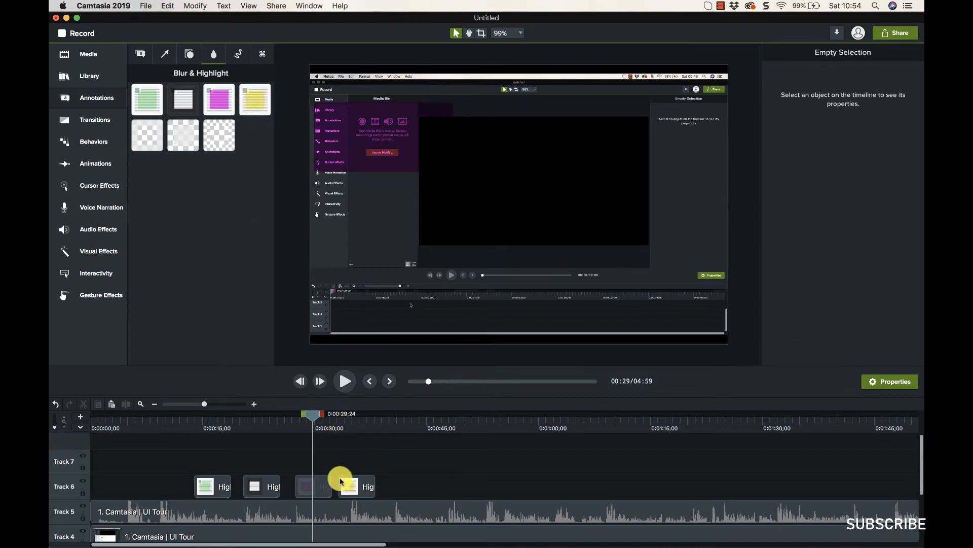
pyautogui.click(355, 415)
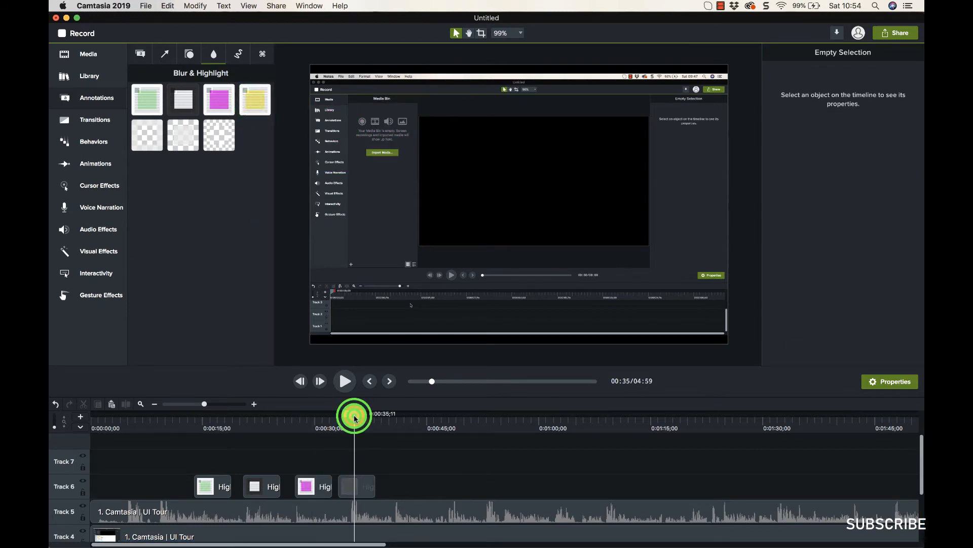
pyautogui.click(354, 494)
pyautogui.moveTo(478, 223); pyautogui.dragTo(349, 158)
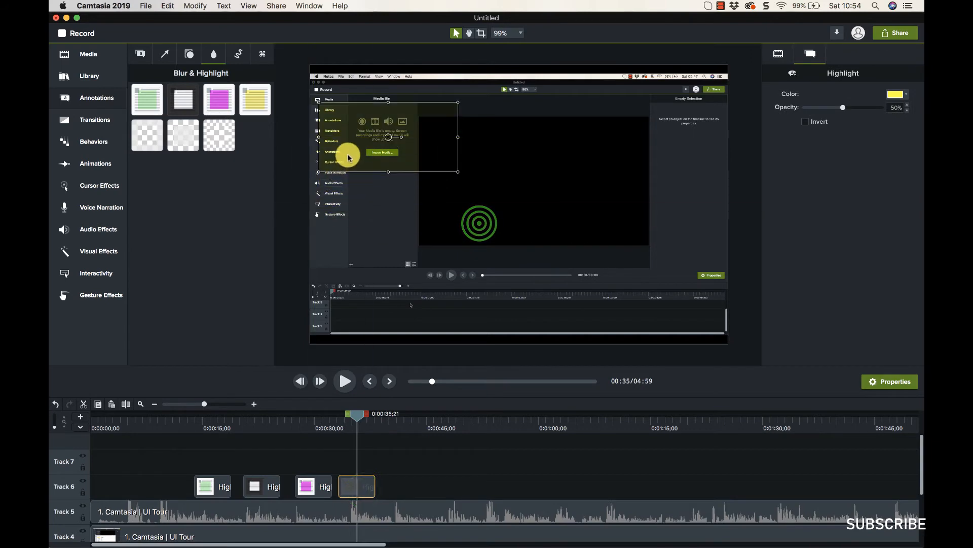
pyautogui.click(413, 476)
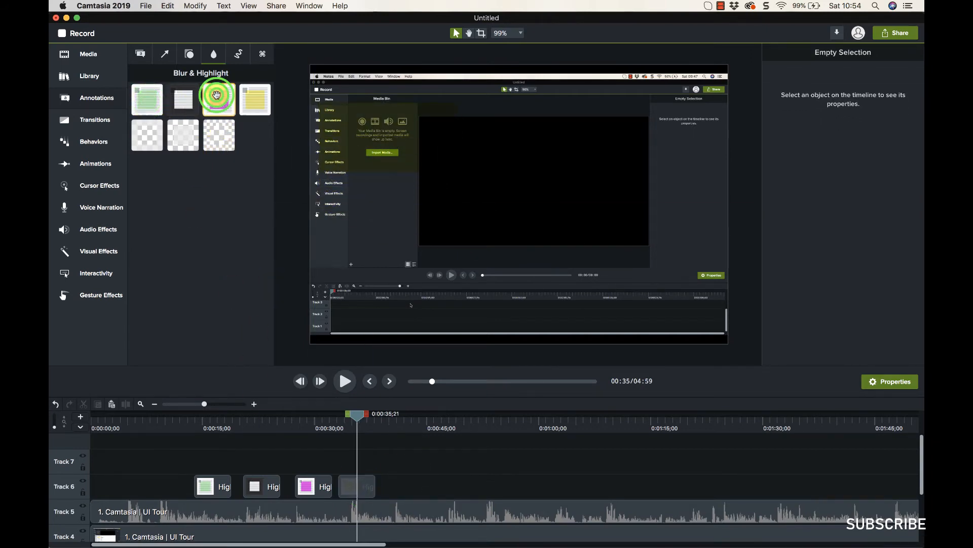
# Select all the highlight clips on Track 6 and delete them together.
pyautogui.click(152, 106)
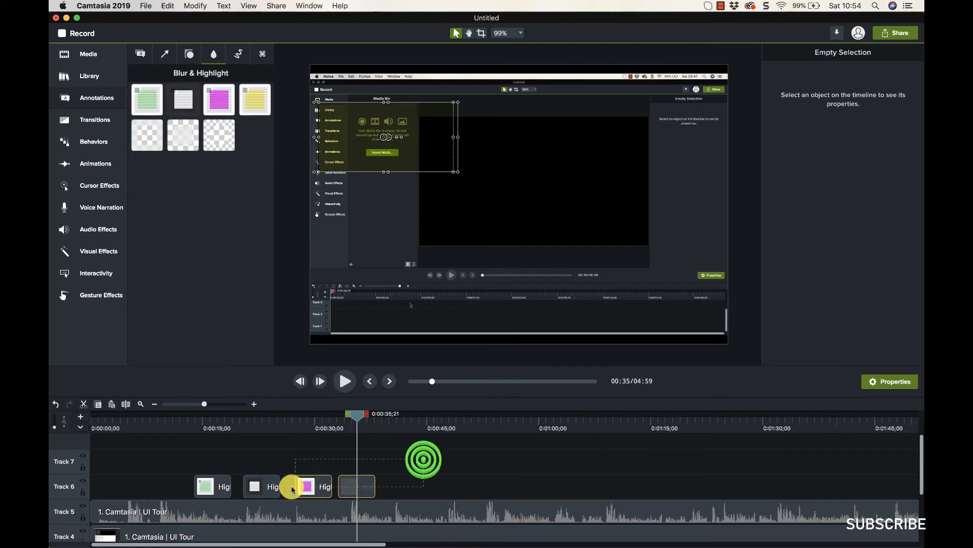
pyautogui.click(208, 487)
pyautogui.rightClick(210, 487)
pyautogui.click(247, 441)
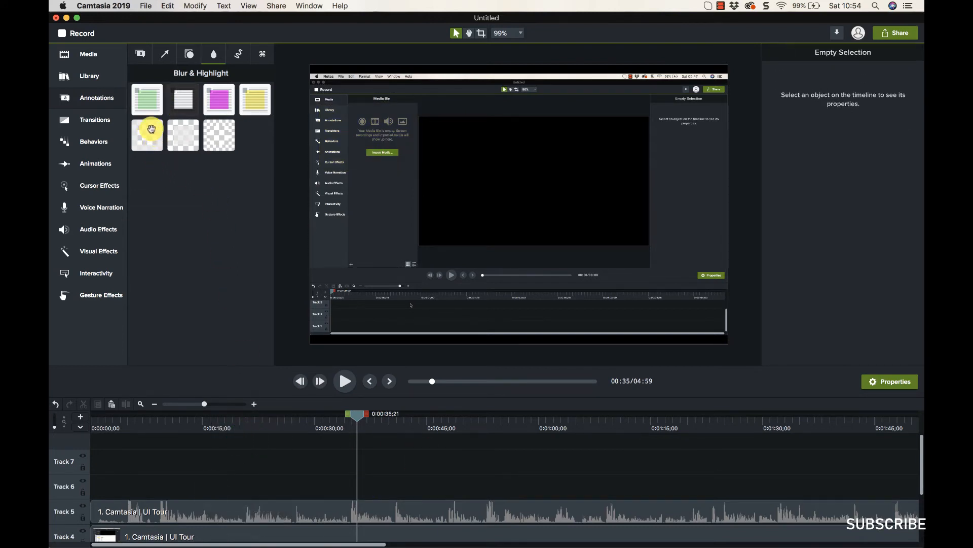
# Add the inverted blur to Track 6 at the playhead and fit its clear window over the recording's tool list and Media Bin.
pyautogui.moveTo(151, 130); pyautogui.dragTo(339, 480)
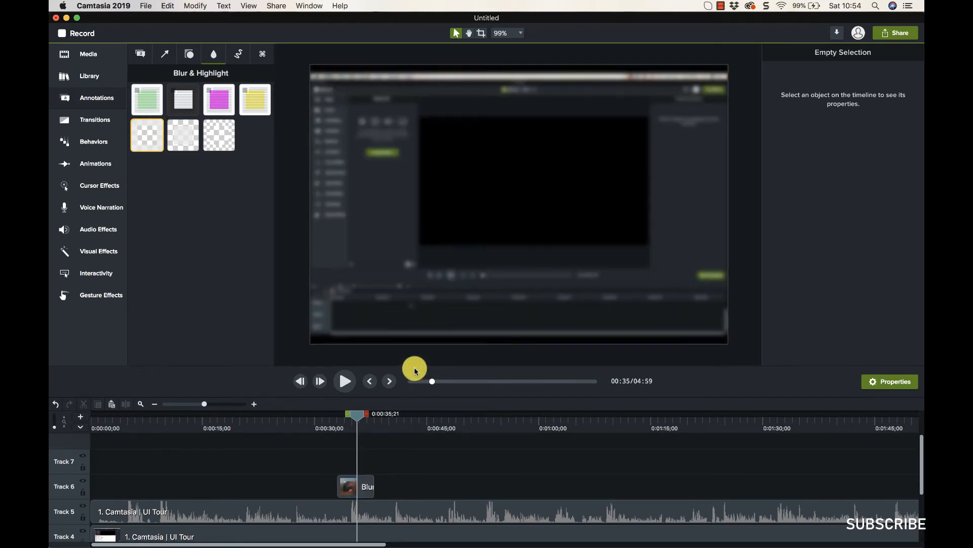
pyautogui.click(361, 488)
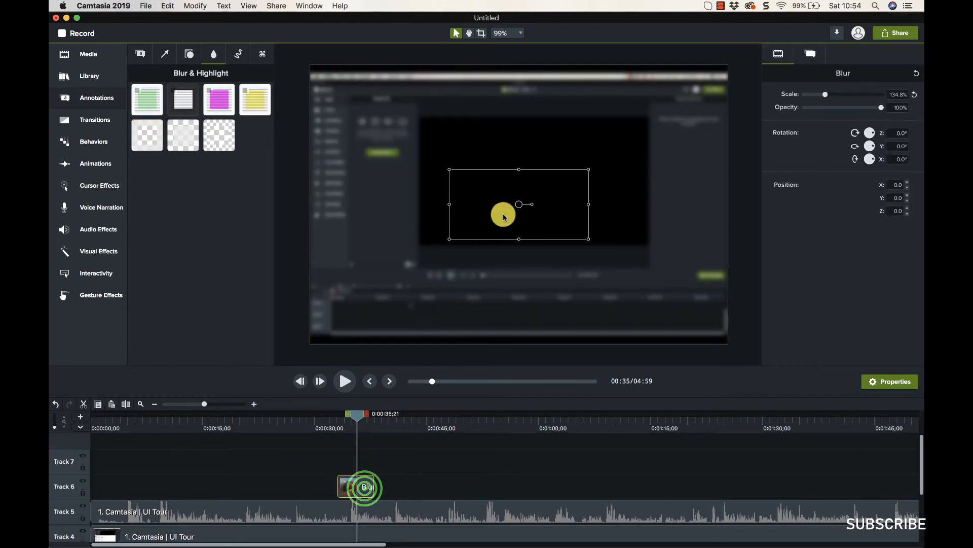
pyautogui.moveTo(503, 213); pyautogui.dragTo(370, 136)
pyautogui.moveTo(452, 159); pyautogui.dragTo(413, 266)
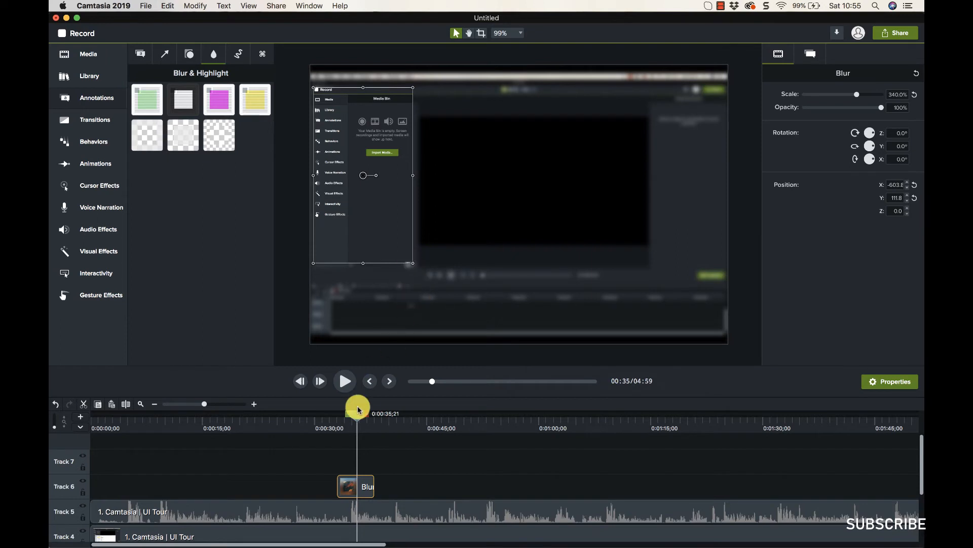
# Add the regular blur to Track 6 at 0:00:40;02 and fit its blurred area over the recording's tool list and Media Bin contents.
pyautogui.moveTo(357, 417); pyautogui.dragTo(389, 417)
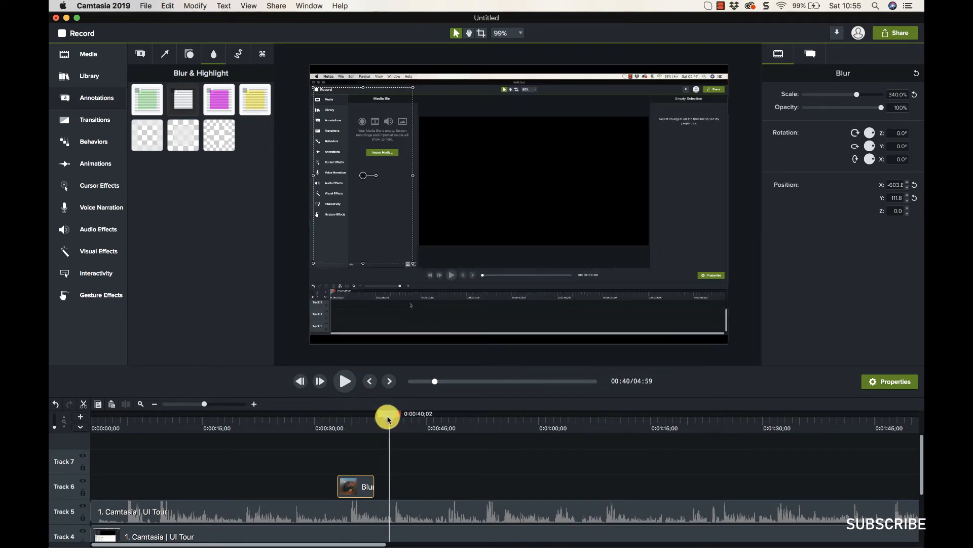
pyautogui.moveTo(185, 141); pyautogui.dragTo(388, 487)
pyautogui.click(414, 478)
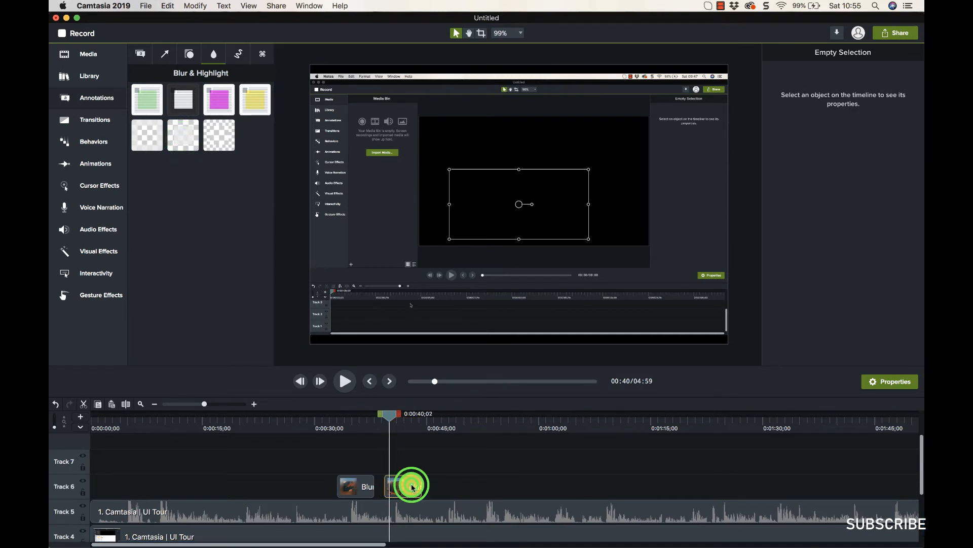
pyautogui.moveTo(497, 197); pyautogui.dragTo(356, 121)
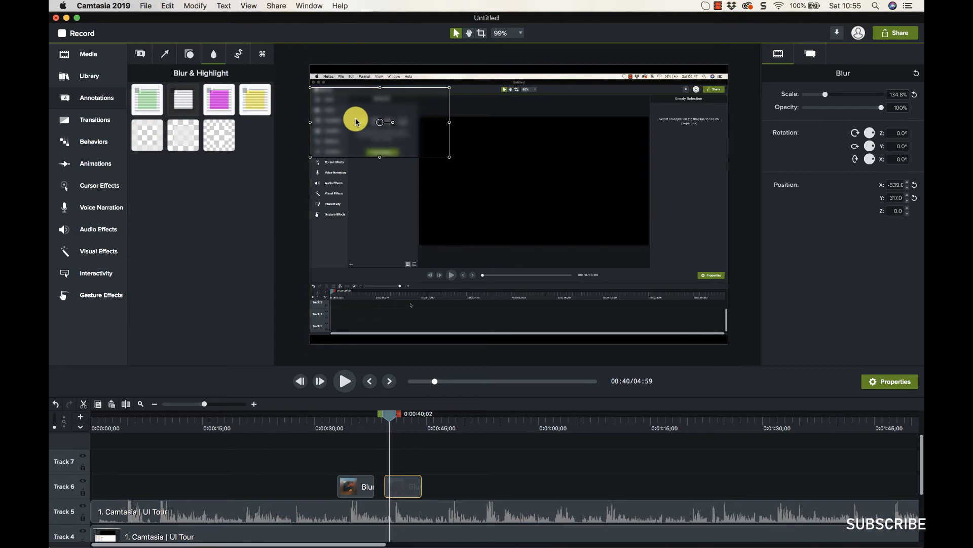
pyautogui.moveTo(449, 158); pyautogui.dragTo(417, 219)
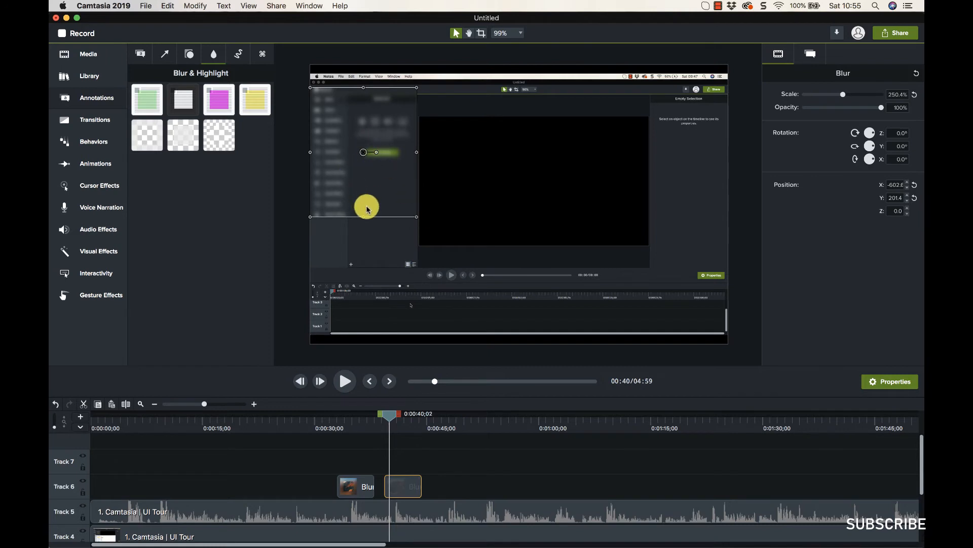
pyautogui.moveTo(384, 181)
pyautogui.mouseDown()
pyautogui.moveTo(387, 217)
pyautogui.moveTo(398, 200)
pyautogui.moveTo(398, 192)
pyautogui.moveTo(375, 206)
pyautogui.mouseUp()
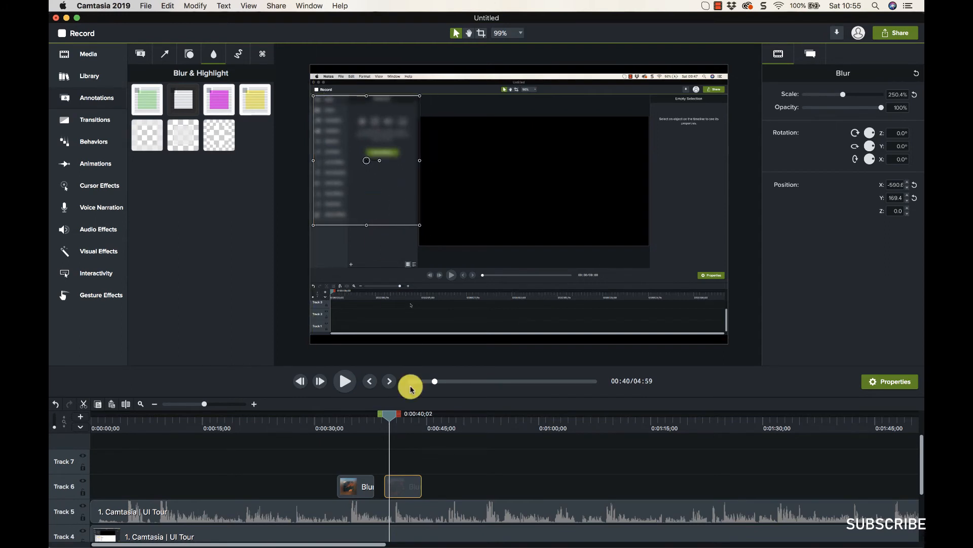
# Move the playhead back over the first blur and delete both blur clips from Track 6.
pyautogui.moveTo(387, 415); pyautogui.dragTo(355, 415)
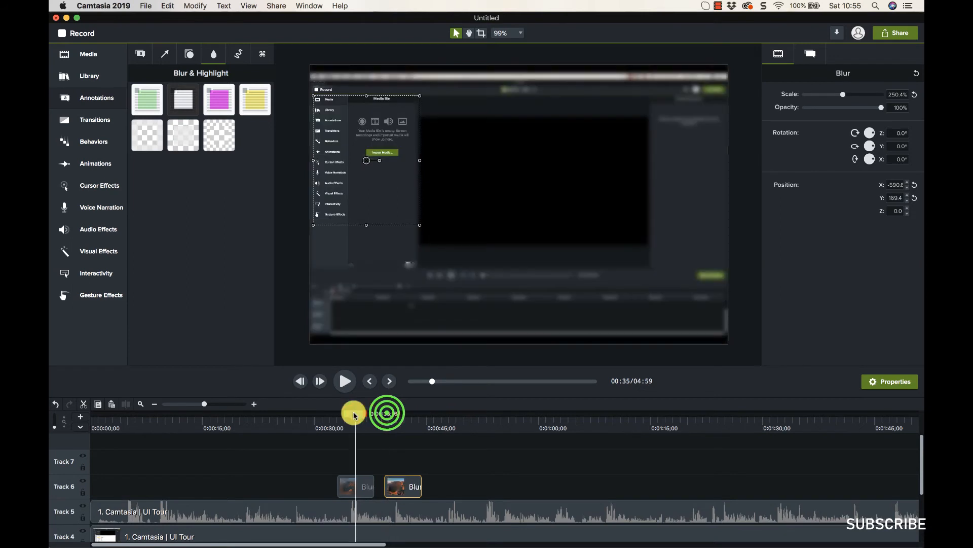
pyautogui.moveTo(449, 468); pyautogui.dragTo(365, 485)
pyautogui.rightClick(365, 485)
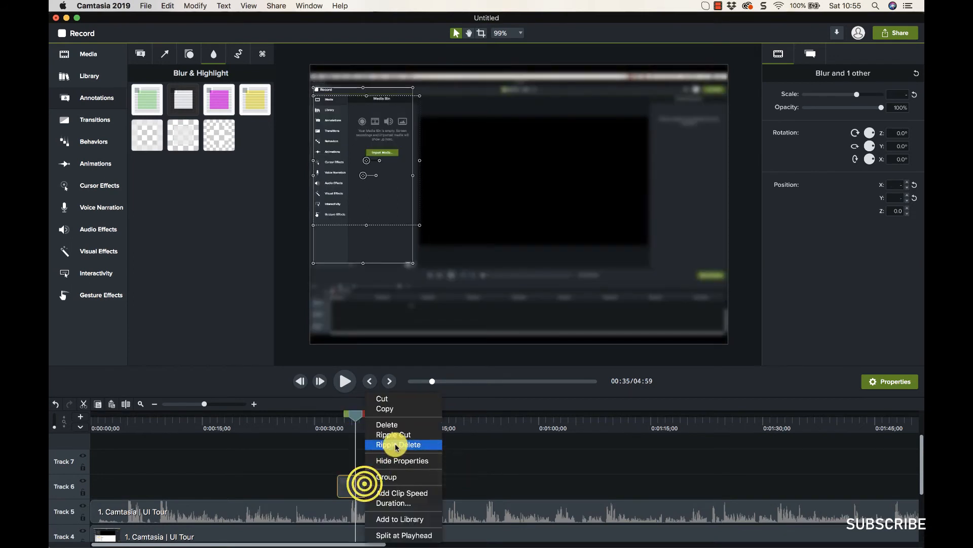
pyautogui.click(392, 425)
# Add the Pixelate effect to Track 6 around the playhead and fit it over the recording's tool list and Media Bin.
pyautogui.moveTo(221, 135); pyautogui.dragTo(333, 482)
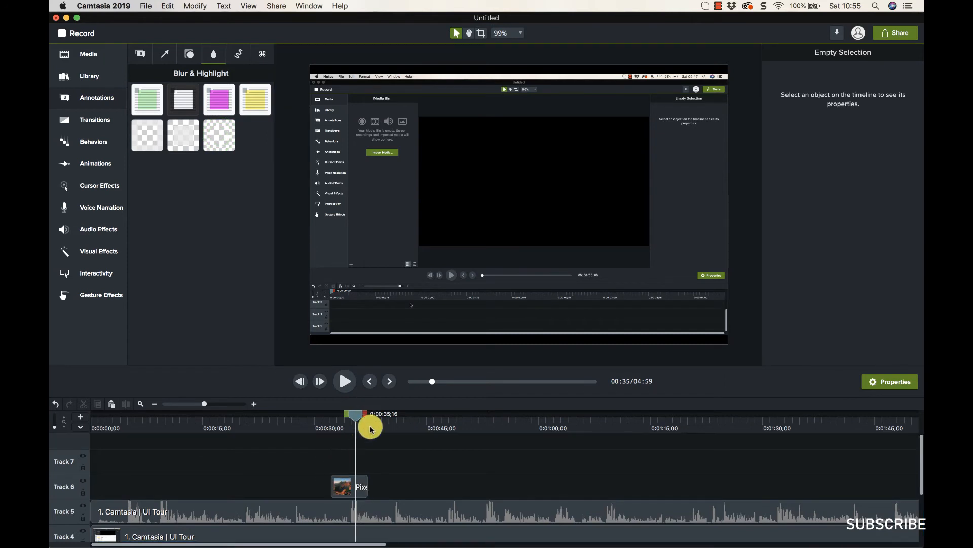
pyautogui.click(359, 482)
pyautogui.moveTo(484, 217); pyautogui.dragTo(349, 142)
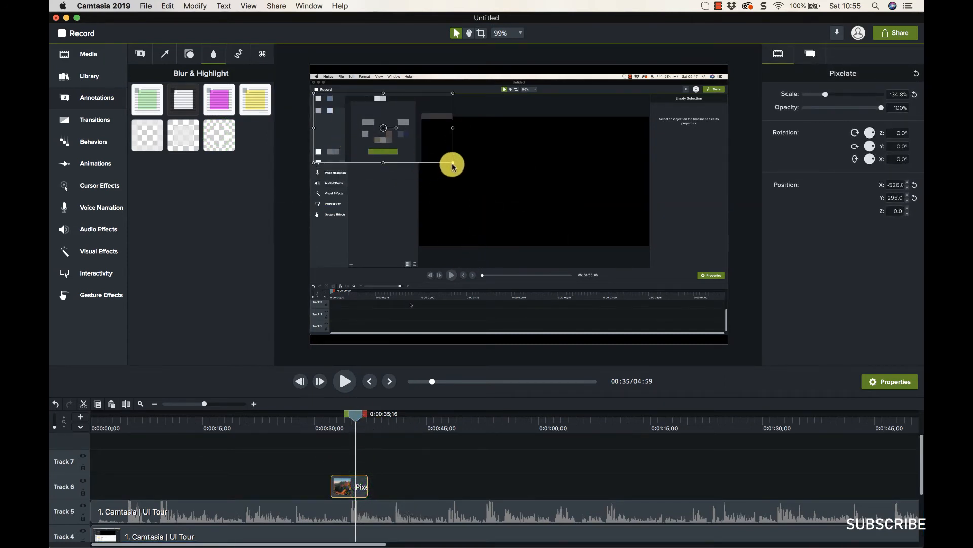
pyautogui.moveTo(452, 163); pyautogui.dragTo(417, 247)
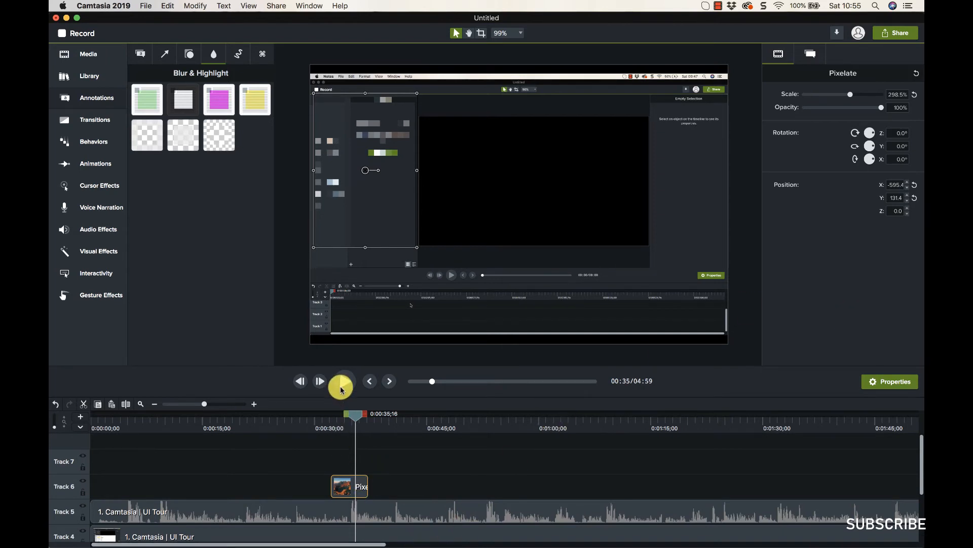
# Enlarge the Pixelate area over most of the recording and extend its clip to run from about 0:00:22 to 0:00:47.
pyautogui.moveTo(357, 414); pyautogui.dragTo(338, 412)
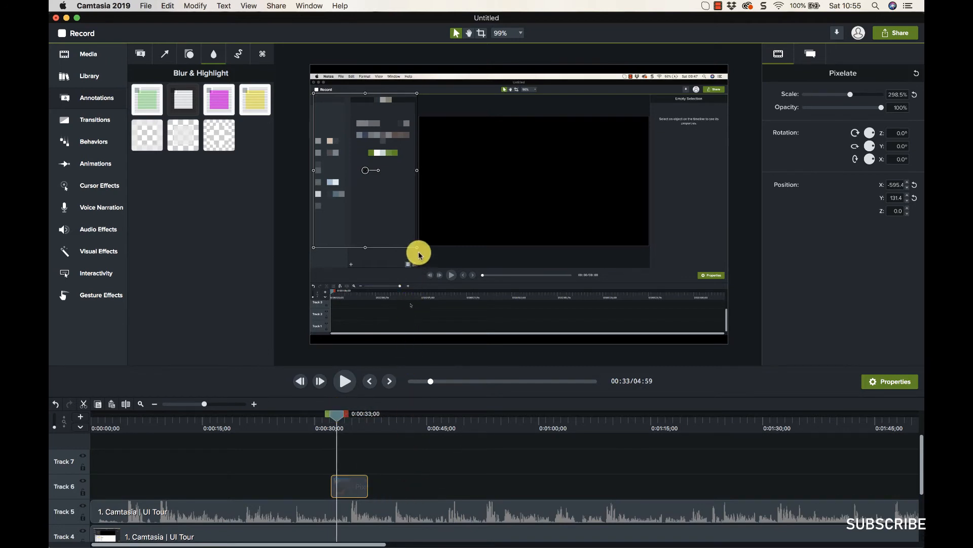
pyautogui.moveTo(419, 252); pyautogui.dragTo(630, 293)
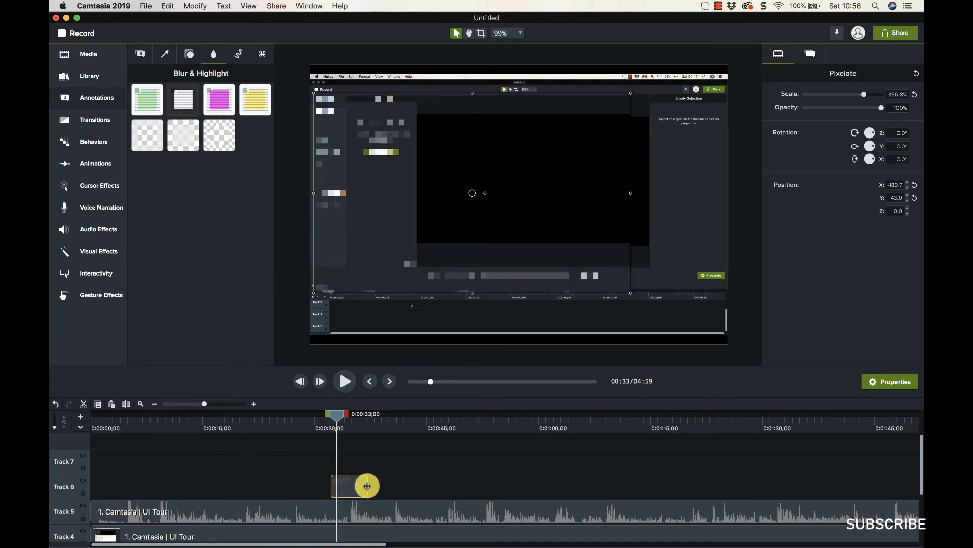
pyautogui.moveTo(367, 486); pyautogui.dragTo(441, 492)
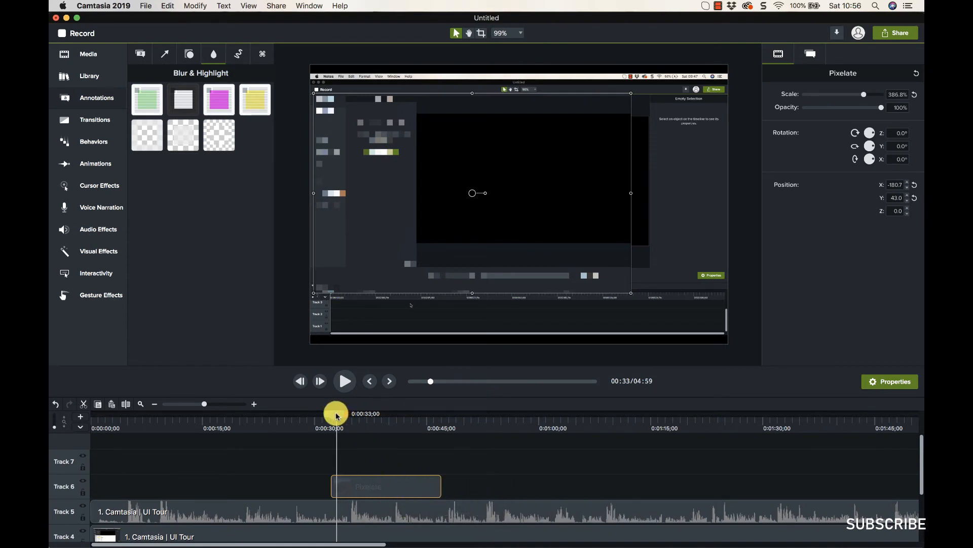
pyautogui.moveTo(337, 416); pyautogui.dragTo(396, 414)
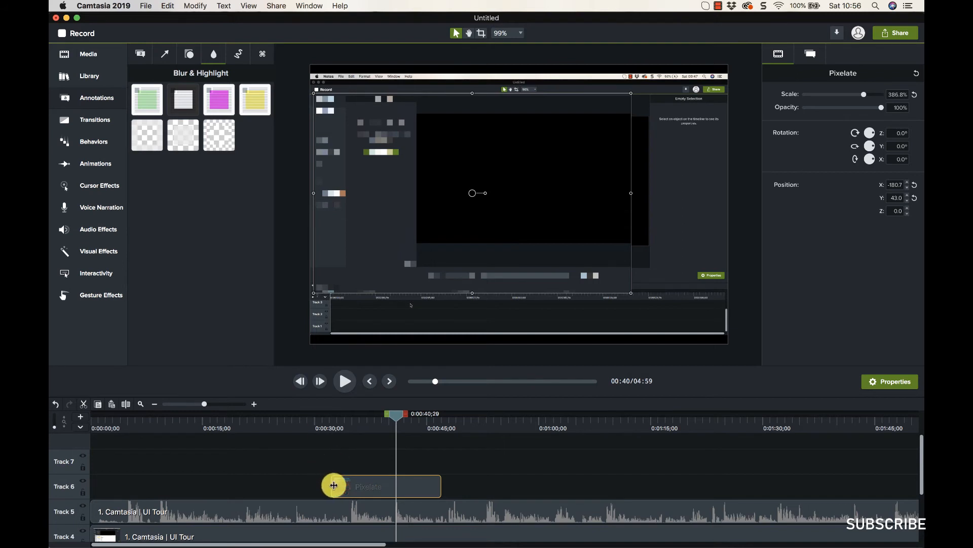
pyautogui.moveTo(334, 485); pyautogui.dragTo(256, 478)
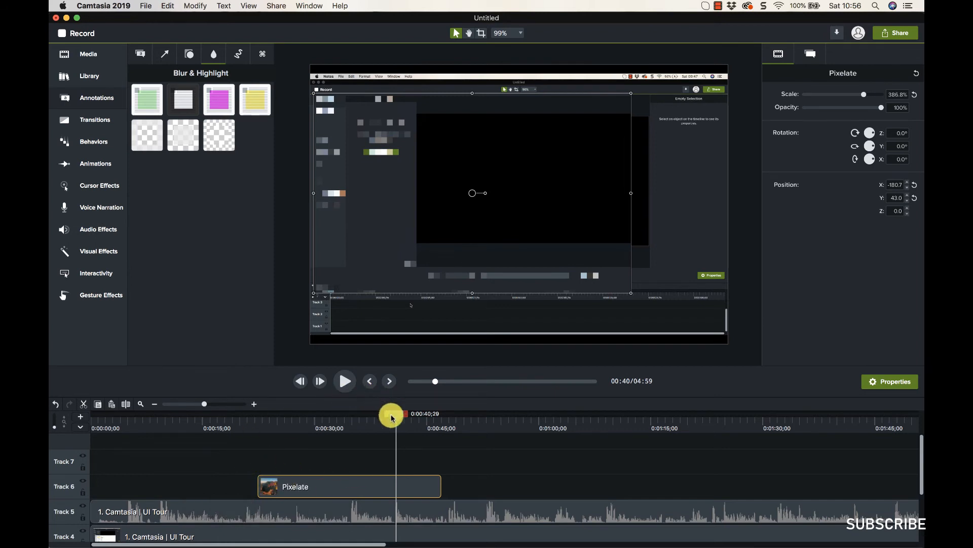
pyautogui.moveTo(392, 417)
pyautogui.mouseDown()
pyautogui.moveTo(244, 414)
pyautogui.moveTo(444, 415)
pyautogui.moveTo(372, 419)
pyautogui.mouseUp()
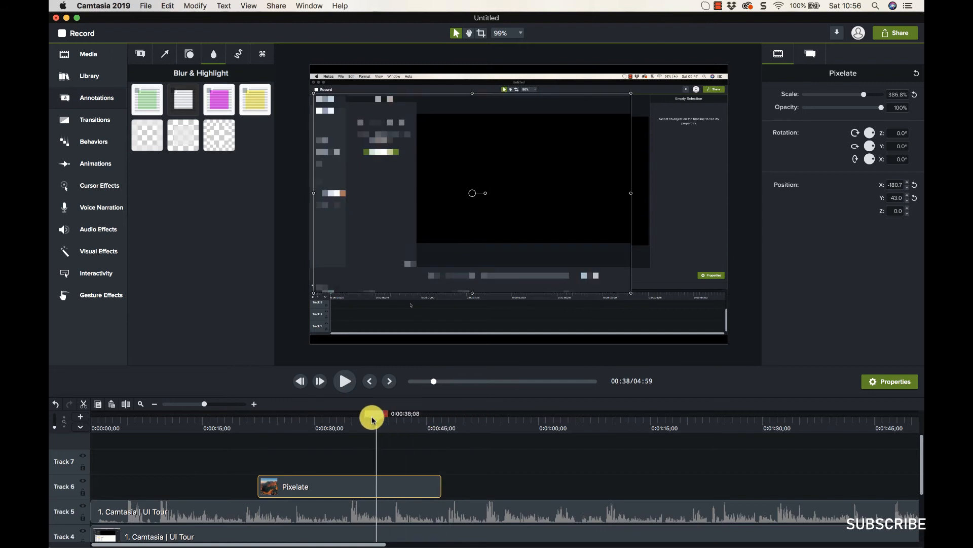
# Show the Sketch Motion annotations and delete the Pixelate clip from Track 6.
pyautogui.click(236, 53)
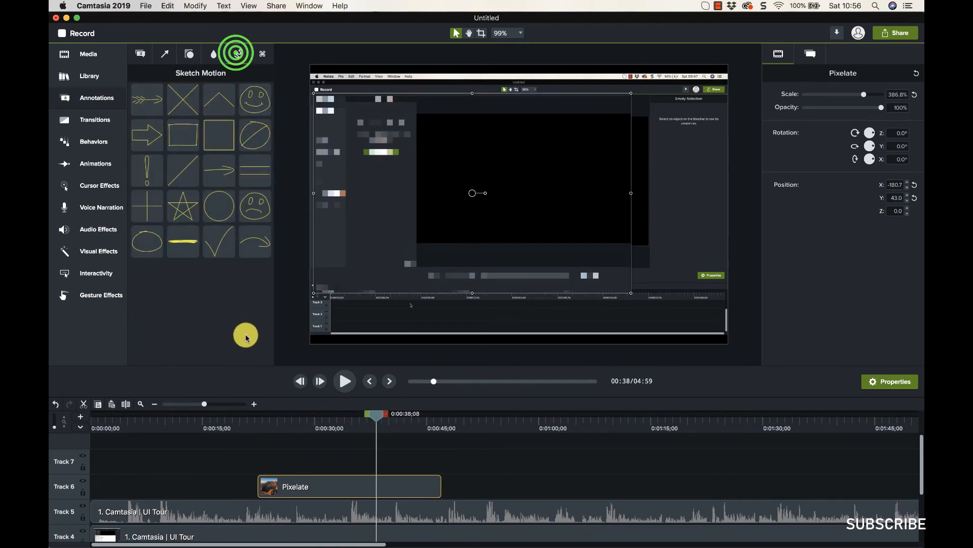
pyautogui.rightClick(277, 492)
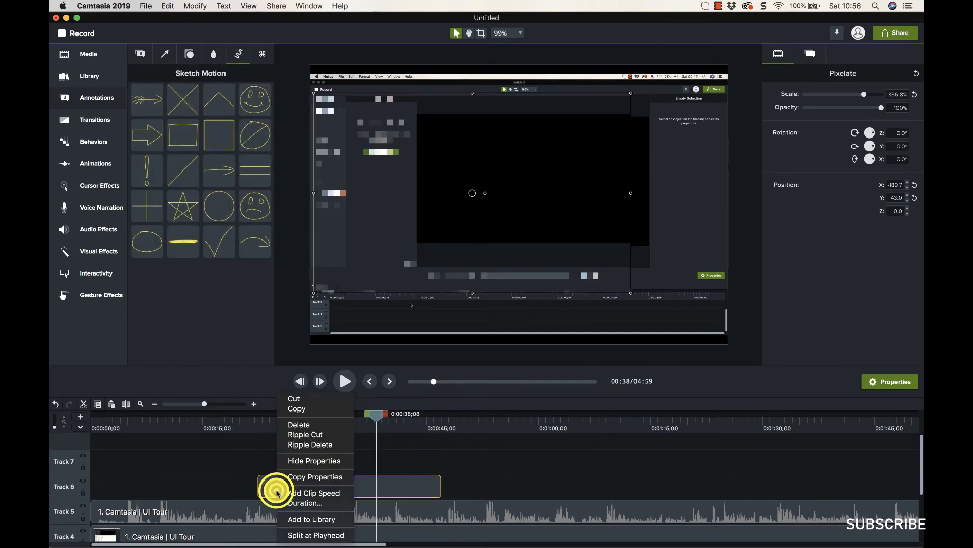
pyautogui.click(295, 409)
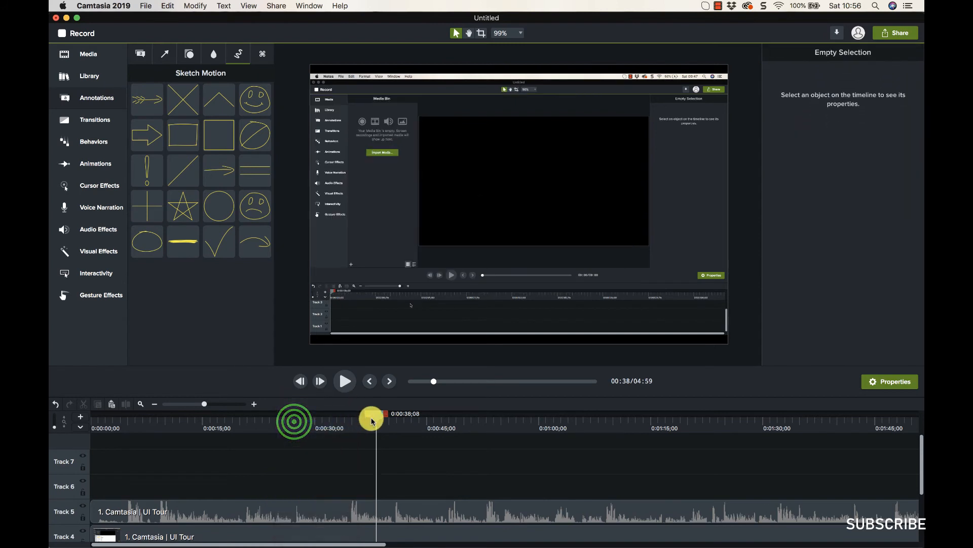
# Move the playhead to 0:00:27;25, add the smiling face sketch to Track 6 there and select it.
pyautogui.moveTo(373, 414); pyautogui.dragTo(298, 414)
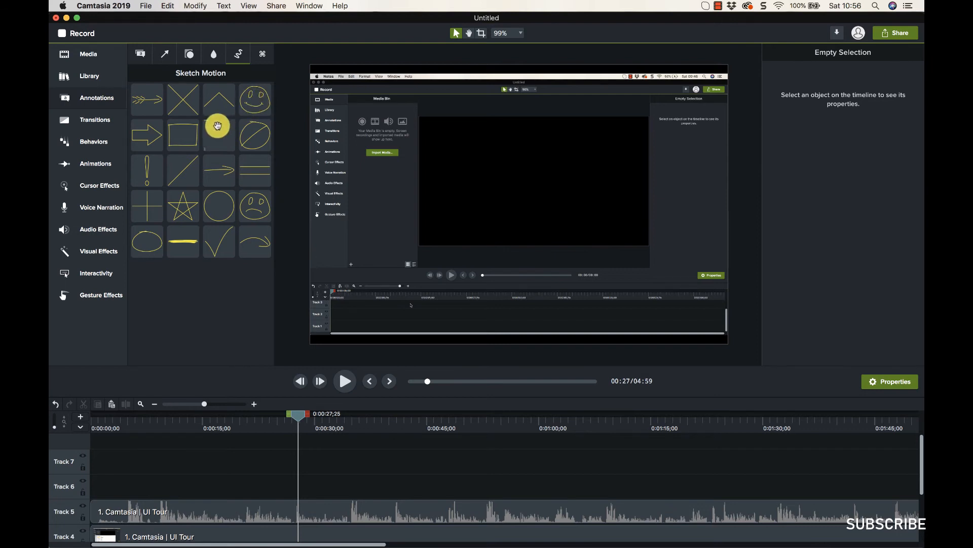
pyautogui.moveTo(255, 102)
pyautogui.mouseDown()
pyautogui.moveTo(282, 471)
pyautogui.moveTo(306, 485)
pyautogui.mouseUp()
pyautogui.click(291, 484)
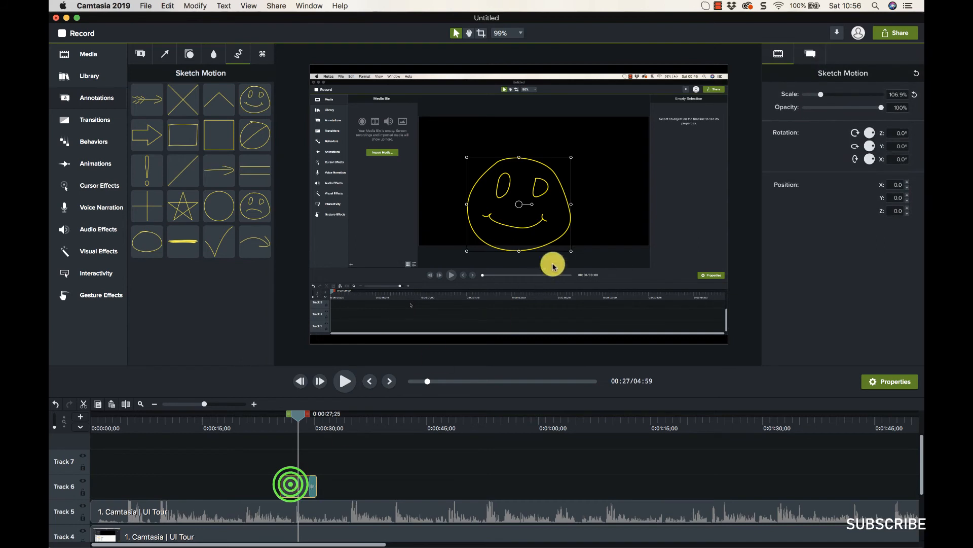
# Move the smiling face up slightly, scale it to 104.0%, rotate it to Z -353.0° and scrub back to 0:00:25;16.
pyautogui.moveTo(510, 229); pyautogui.dragTo(512, 199)
pyautogui.moveTo(571, 223)
pyautogui.mouseDown()
pyautogui.moveTo(634, 279)
pyautogui.moveTo(565, 218)
pyautogui.mouseUp()
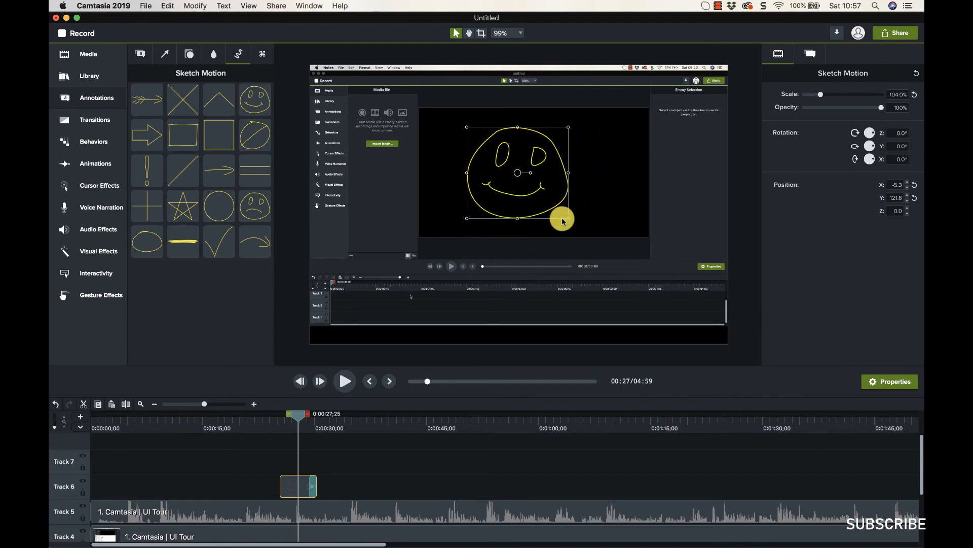
pyautogui.moveTo(532, 176)
pyautogui.mouseDown()
pyautogui.moveTo(511, 178)
pyautogui.moveTo(510, 156)
pyautogui.moveTo(530, 176)
pyautogui.moveTo(528, 163)
pyautogui.mouseUp()
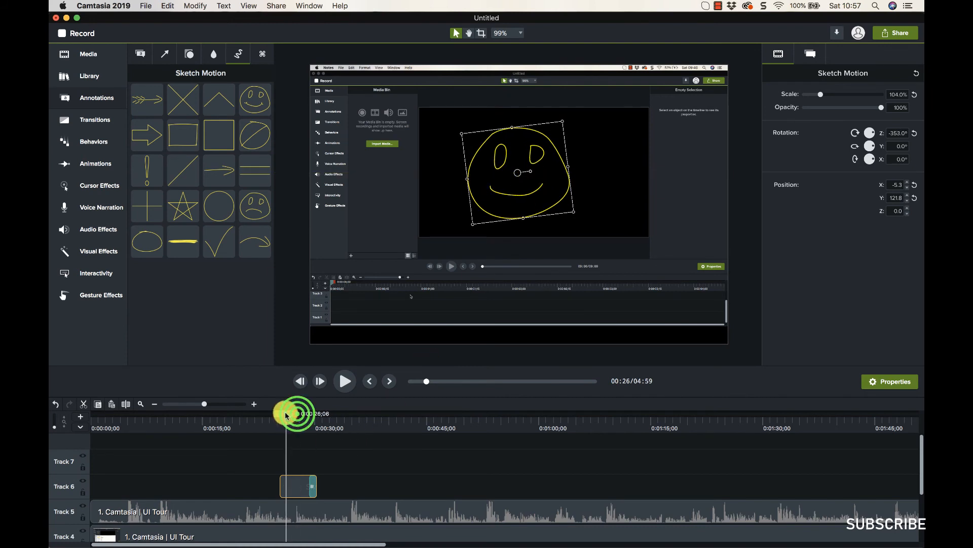
pyautogui.moveTo(287, 415); pyautogui.dragTo(281, 413)
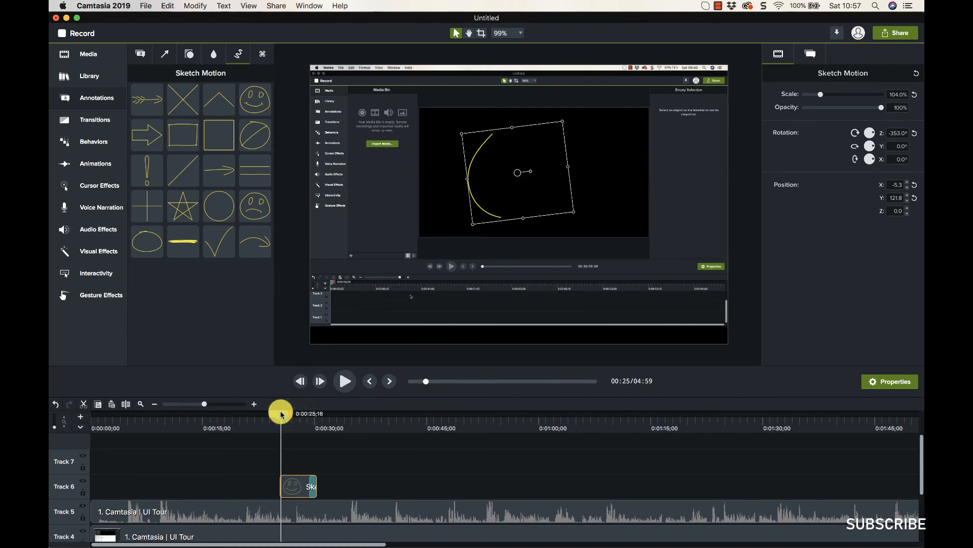
# Lower the audio level of the Track 5 clip to silence and play the smiling face sketch through to its end.
pyautogui.click(323, 516)
pyautogui.rightClick(323, 516)
pyautogui.click(315, 512)
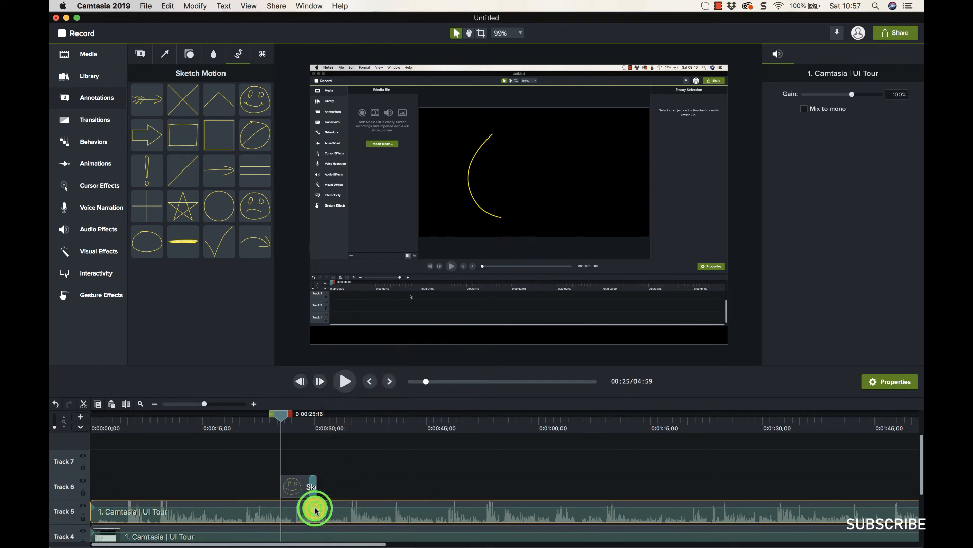
pyautogui.moveTo(315, 507); pyautogui.dragTo(310, 541)
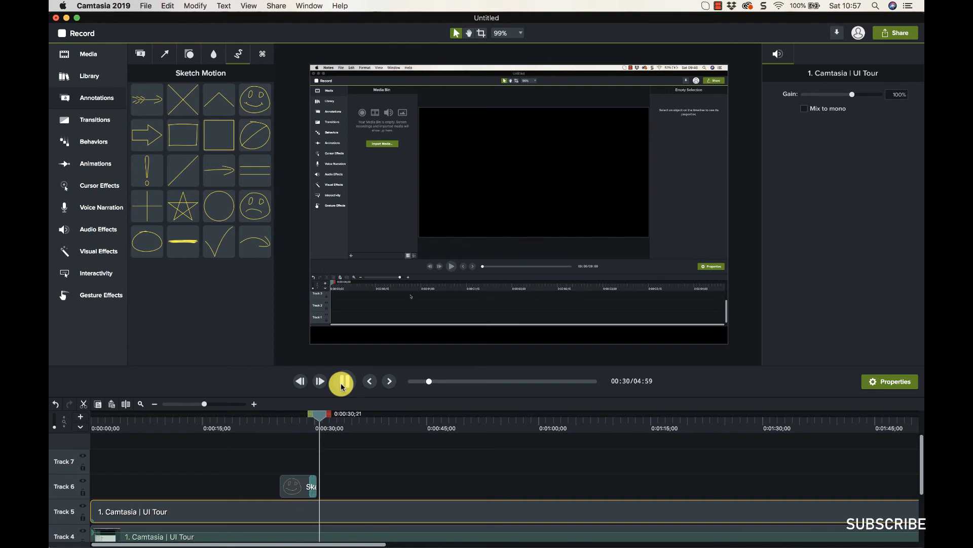
pyautogui.click(343, 384)
# With the playhead at 0:00:27;06, set the smiling face's scale to 100.0% and its opacity to 72%.
pyautogui.click(312, 486)
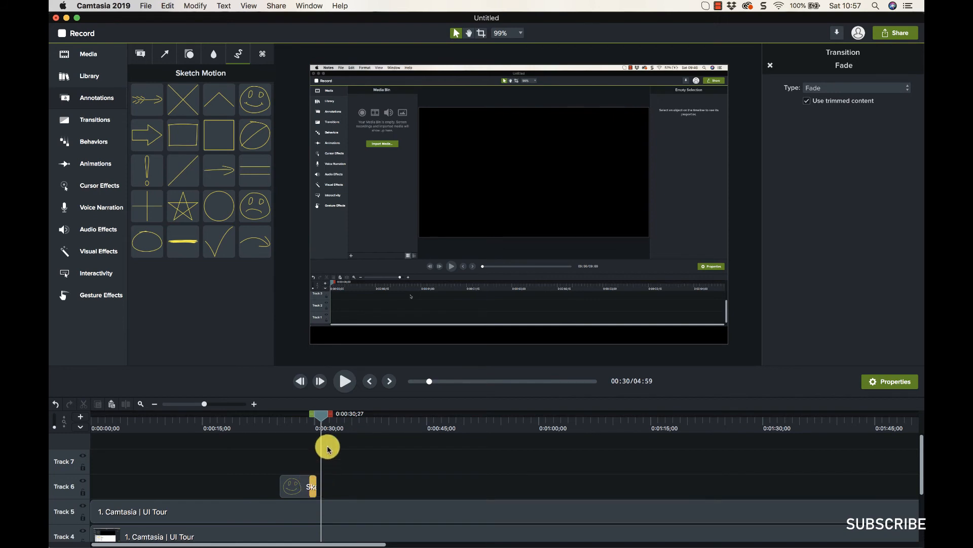
pyautogui.moveTo(322, 416); pyautogui.dragTo(294, 414)
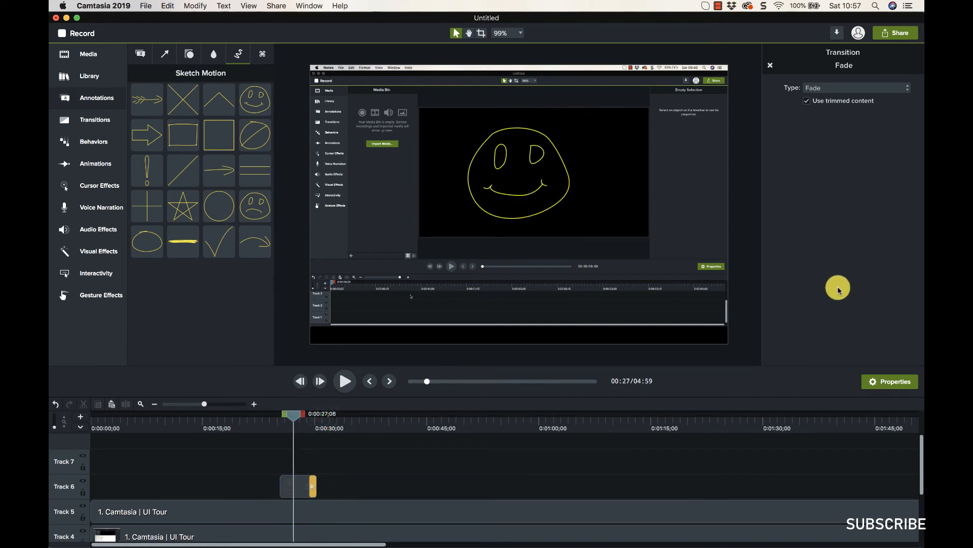
pyautogui.click(882, 386)
pyautogui.click(882, 386)
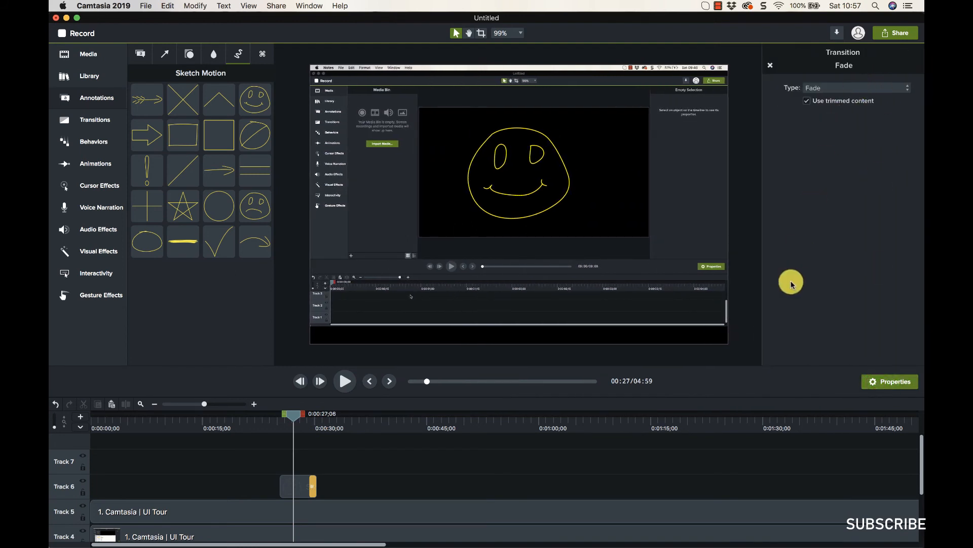
pyautogui.click(302, 485)
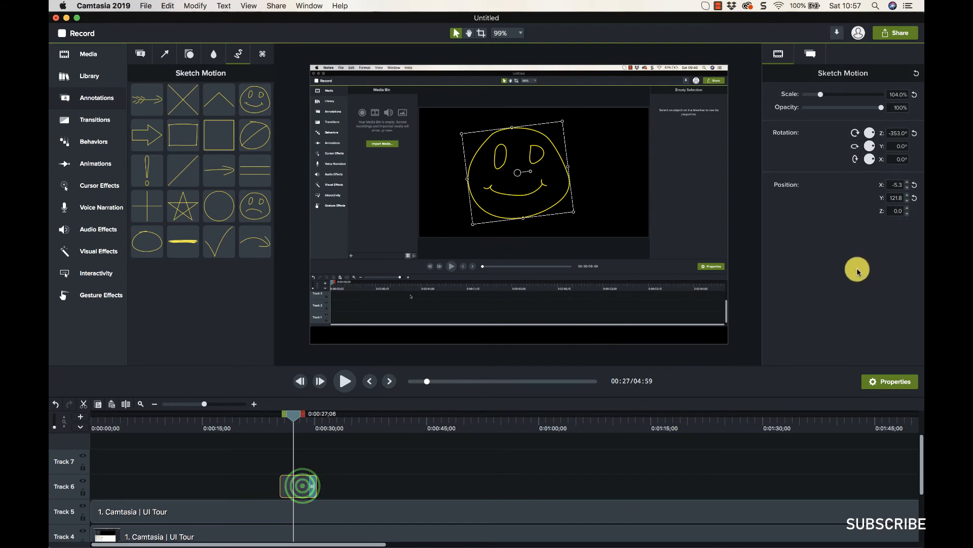
pyautogui.moveTo(824, 96)
pyautogui.mouseDown()
pyautogui.moveTo(832, 97)
pyautogui.moveTo(821, 96)
pyautogui.mouseUp()
pyautogui.moveTo(877, 111)
pyautogui.mouseDown()
pyautogui.moveTo(829, 108)
pyautogui.moveTo(859, 108)
pyautogui.mouseUp()
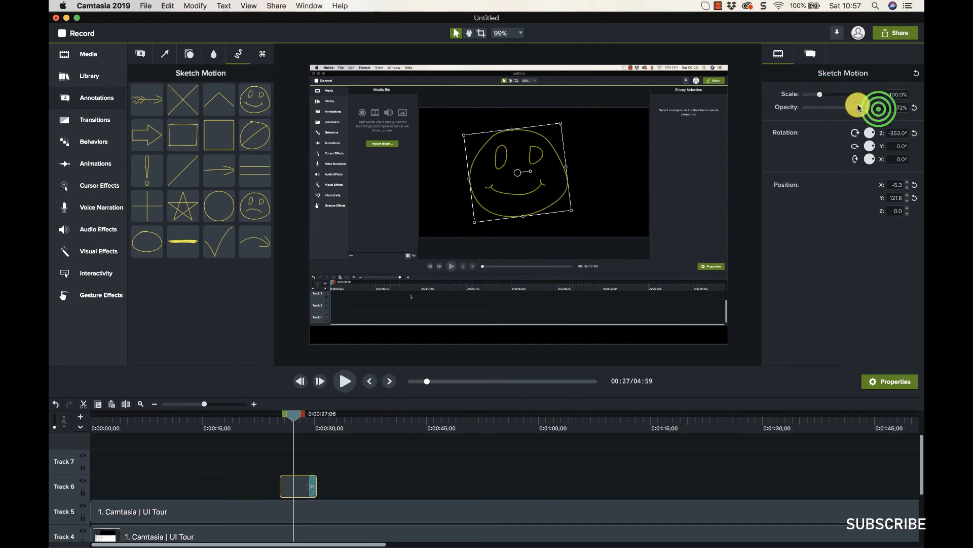
# Set the smiling face sketch's draw time to 2.1 and play its drawing animation from the start of the clip.
pyautogui.click(810, 54)
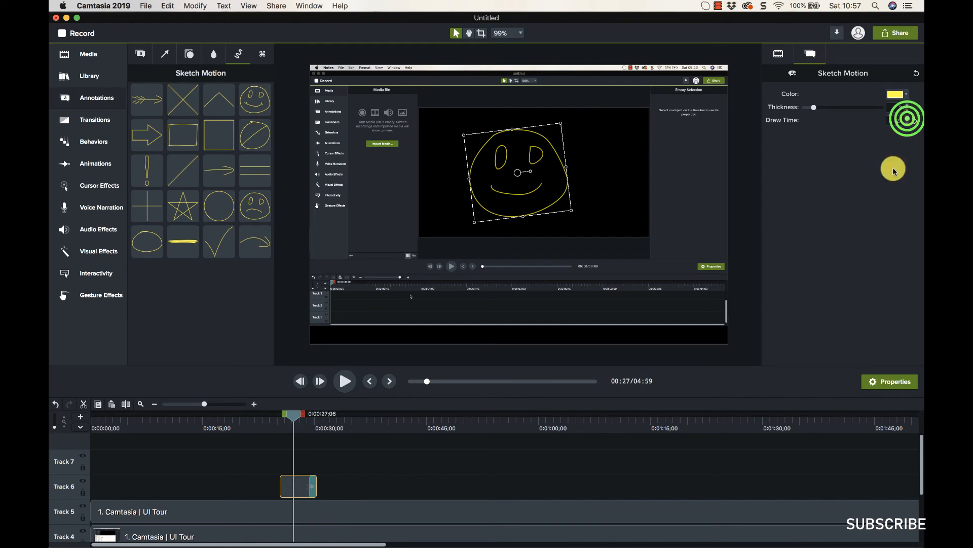
pyautogui.moveTo(290, 420); pyautogui.dragTo(282, 422)
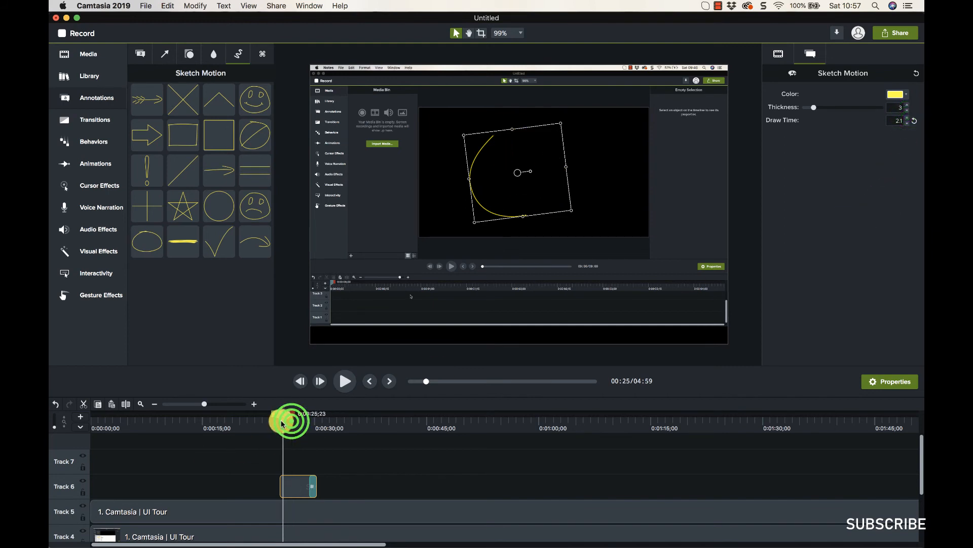
pyautogui.click(344, 380)
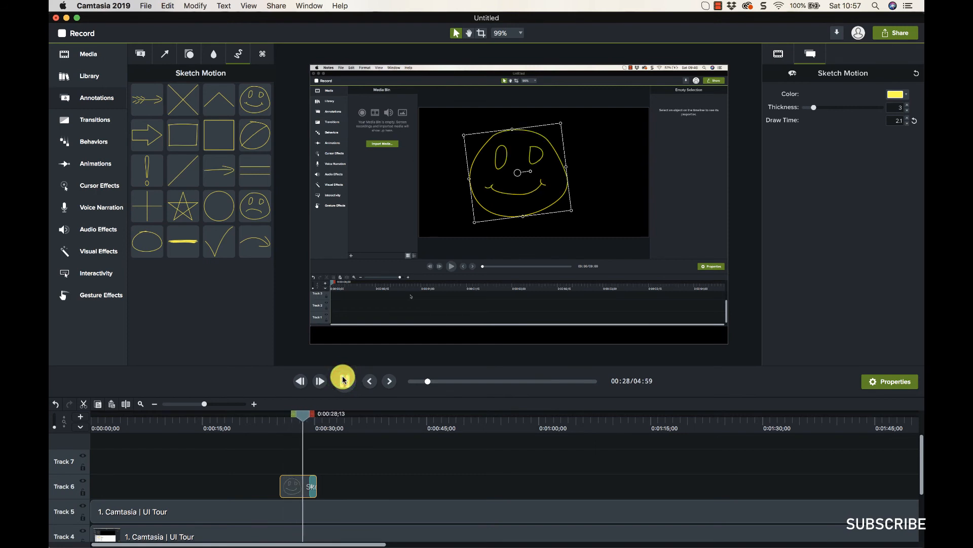
pyautogui.moveTo(315, 417); pyautogui.dragTo(279, 419)
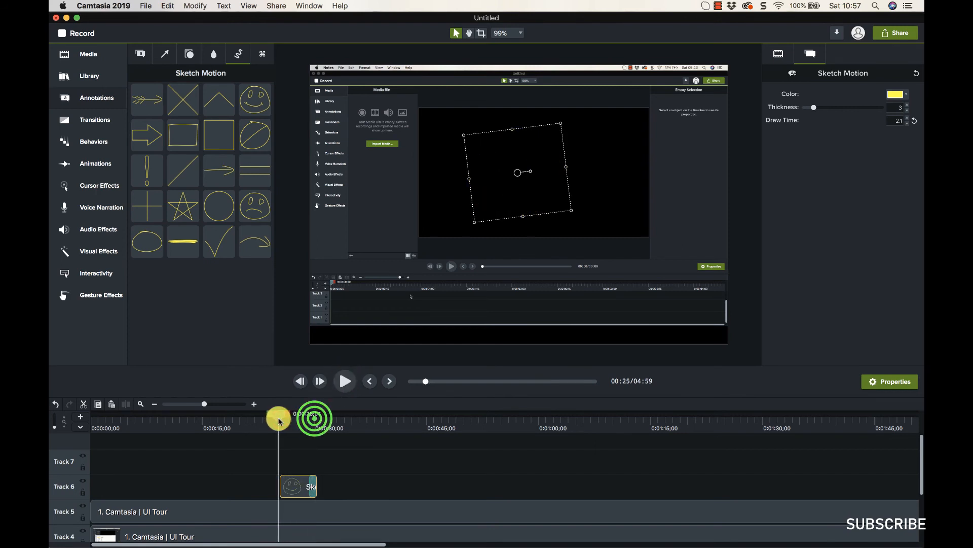
pyautogui.click(343, 386)
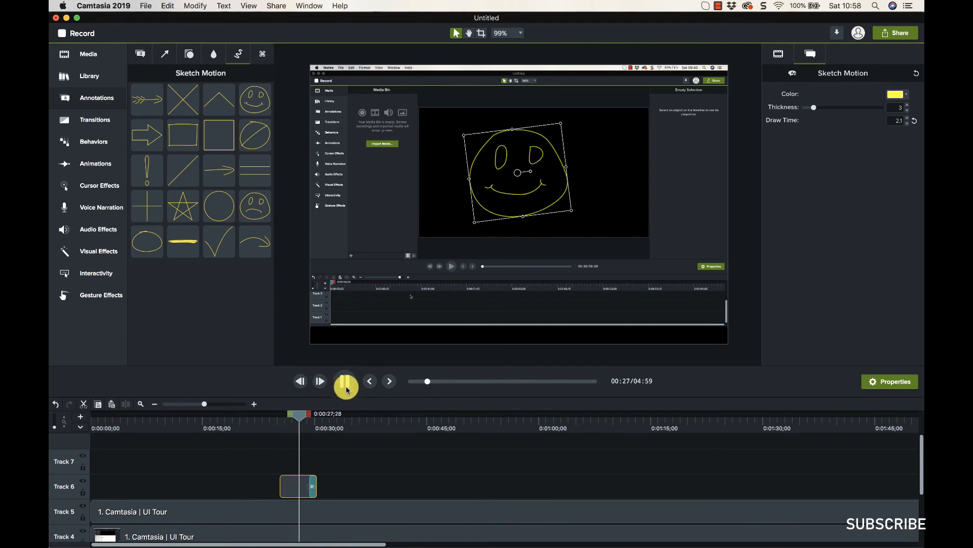
pyautogui.click(345, 385)
# Replace the smiling face clip with the outlined right arrow sketch on Track 6 and preview its animation from about 0:00:27.
pyautogui.rightClick(293, 491)
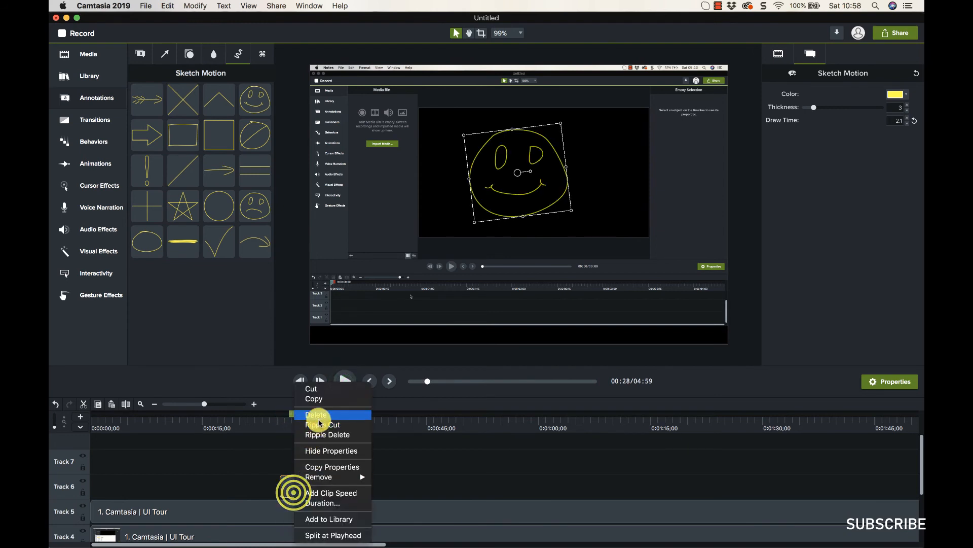
pyautogui.click(319, 416)
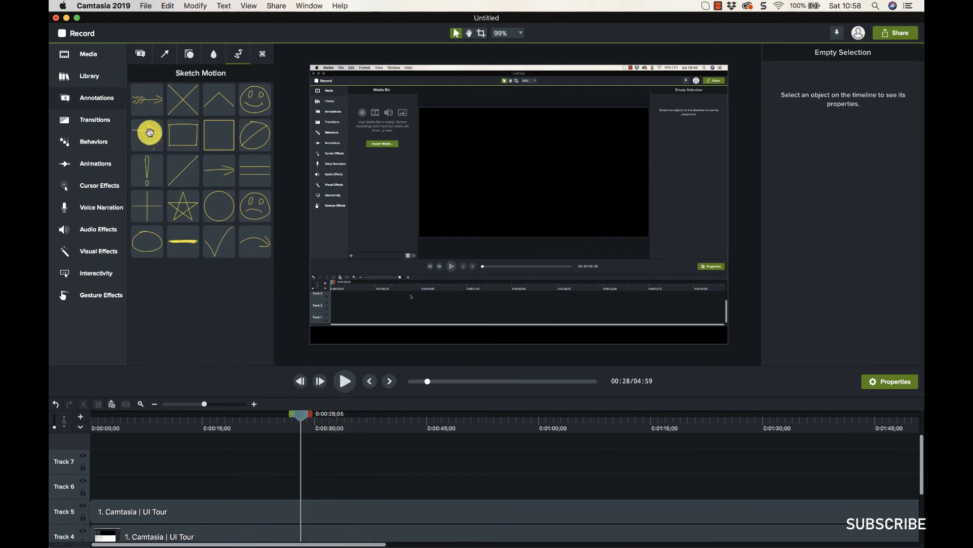
pyautogui.moveTo(150, 133); pyautogui.dragTo(298, 484)
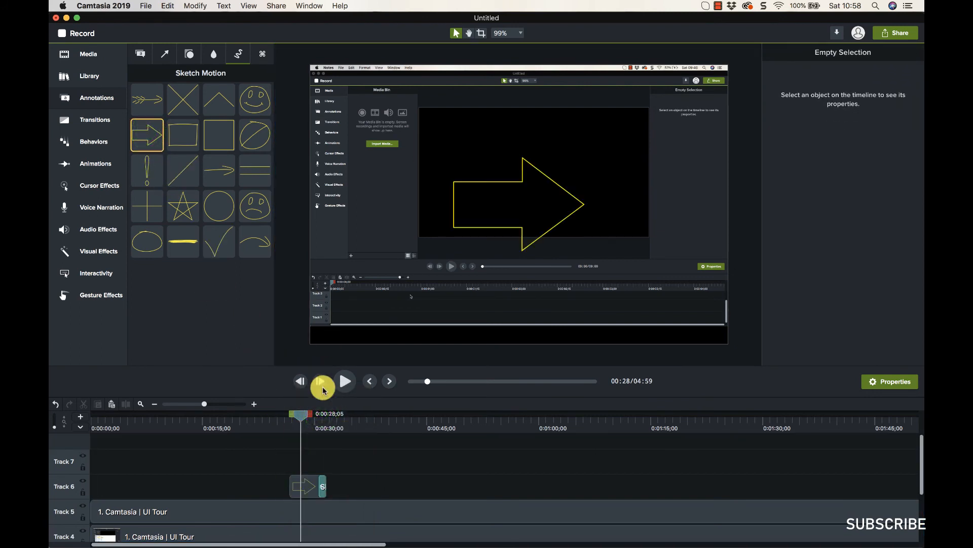
pyautogui.moveTo(297, 415); pyautogui.dragTo(292, 415)
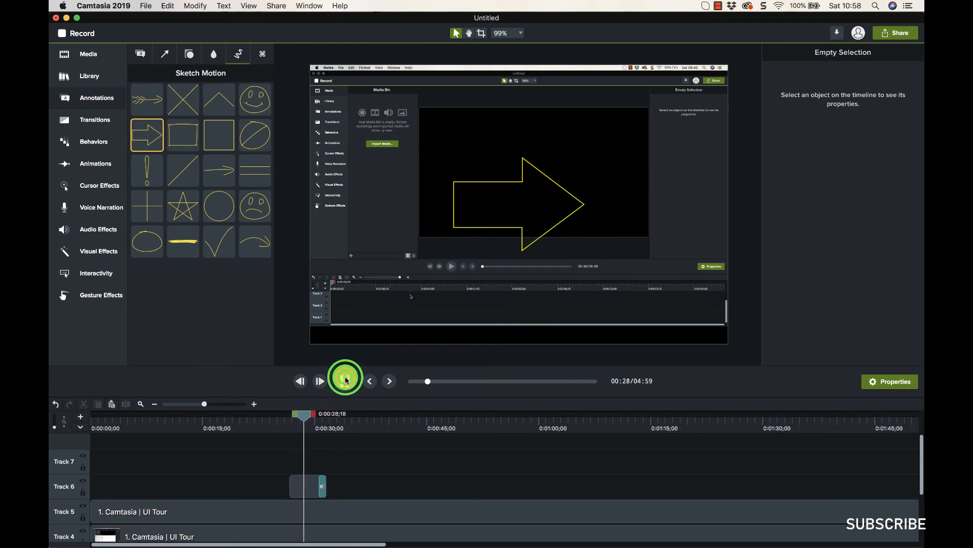
# Add the thin right arrow sketch to Track 7 at about 0:00:33 and play its drawing animation.
pyautogui.moveTo(219, 169)
pyautogui.mouseDown()
pyautogui.moveTo(297, 439)
pyautogui.moveTo(343, 460)
pyautogui.mouseUp()
pyautogui.click(351, 417)
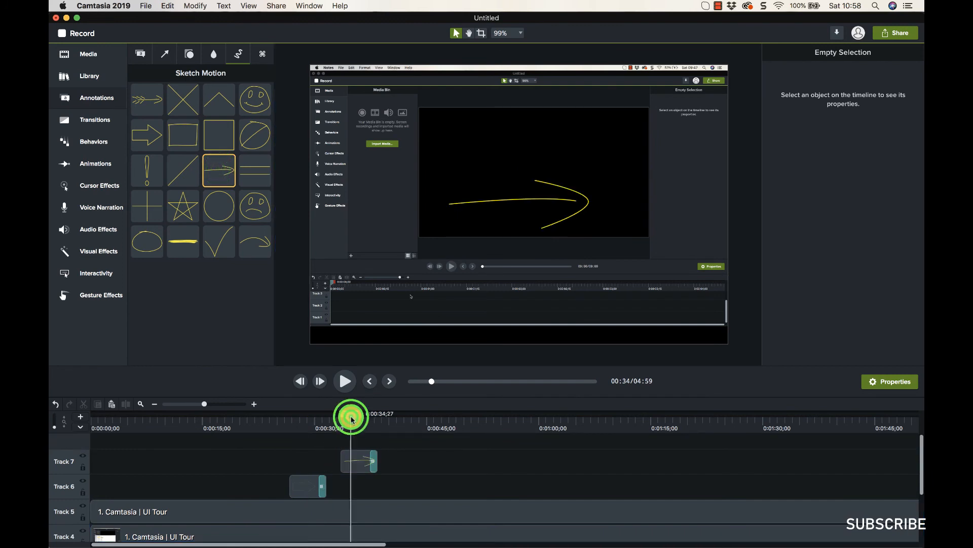
pyautogui.moveTo(352, 417); pyautogui.dragTo(339, 418)
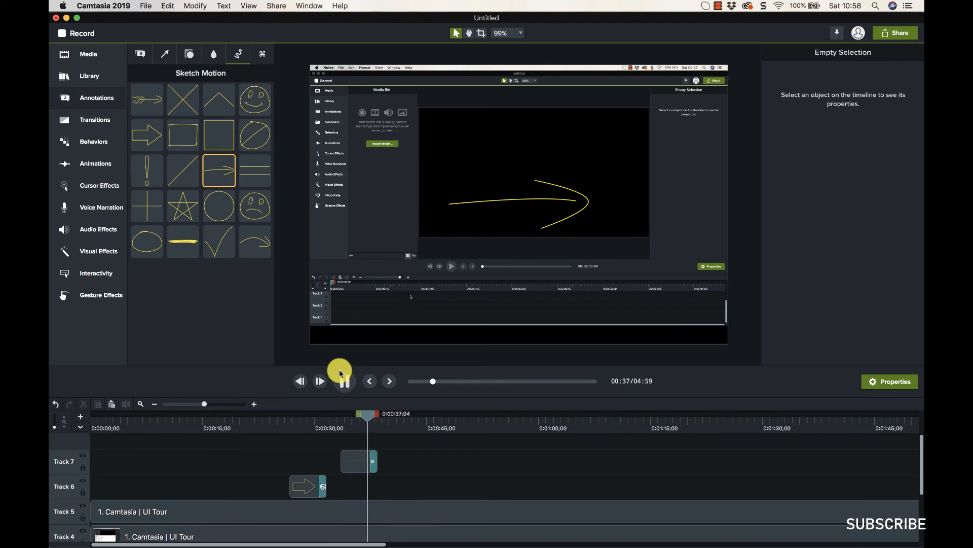
pyautogui.click(407, 460)
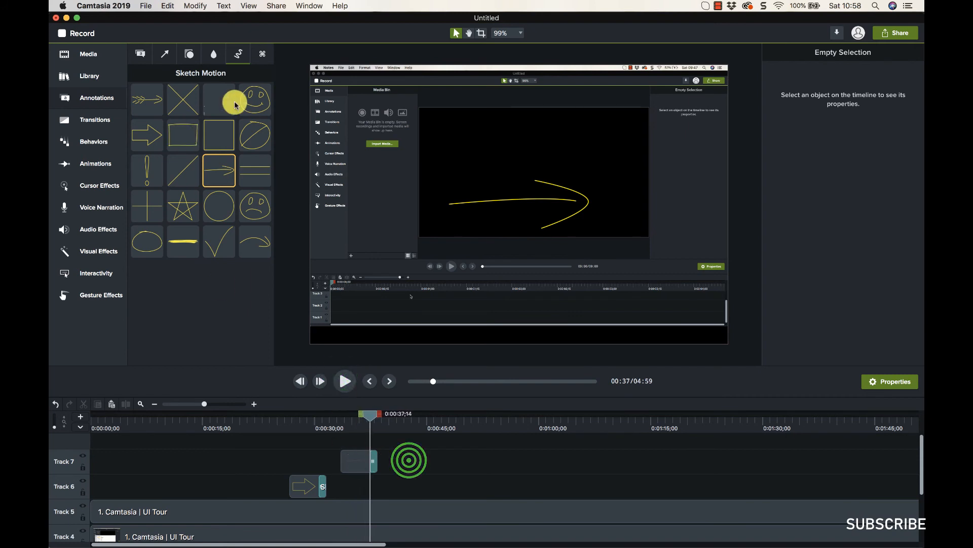
# Show the Keystroke Callout annotations and delete both arrow sketches from Tracks 6 and 7.
pyautogui.click(262, 58)
pyautogui.moveTo(415, 450)
pyautogui.mouseDown()
pyautogui.moveTo(337, 494)
pyautogui.moveTo(306, 491)
pyautogui.mouseUp()
pyautogui.rightClick(302, 485)
pyautogui.click(322, 422)
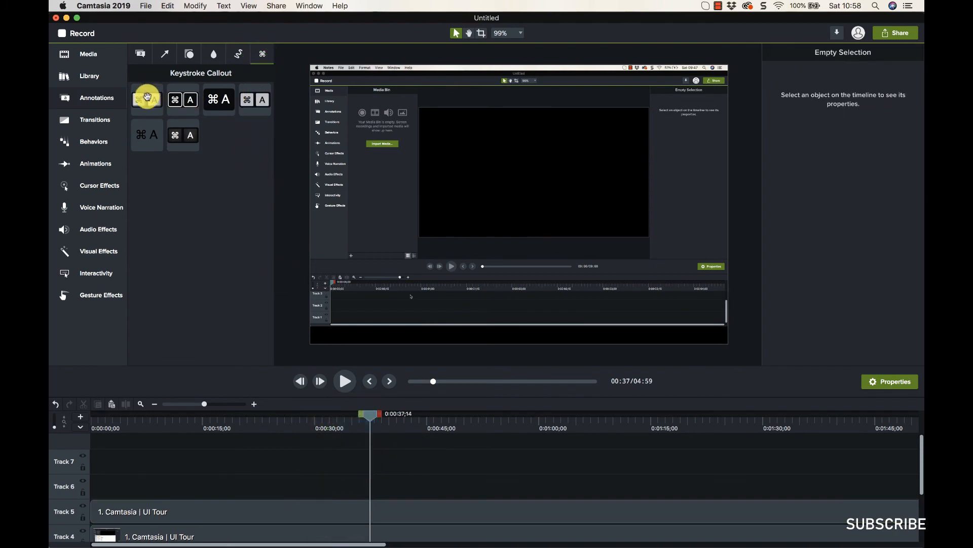
# Add the Gray-style Command+A keystroke callout to Track 6 around 0:00:37, then enlarge it and center it near the recording's bottom edge.
pyautogui.moveTo(253, 93); pyautogui.dragTo(368, 493)
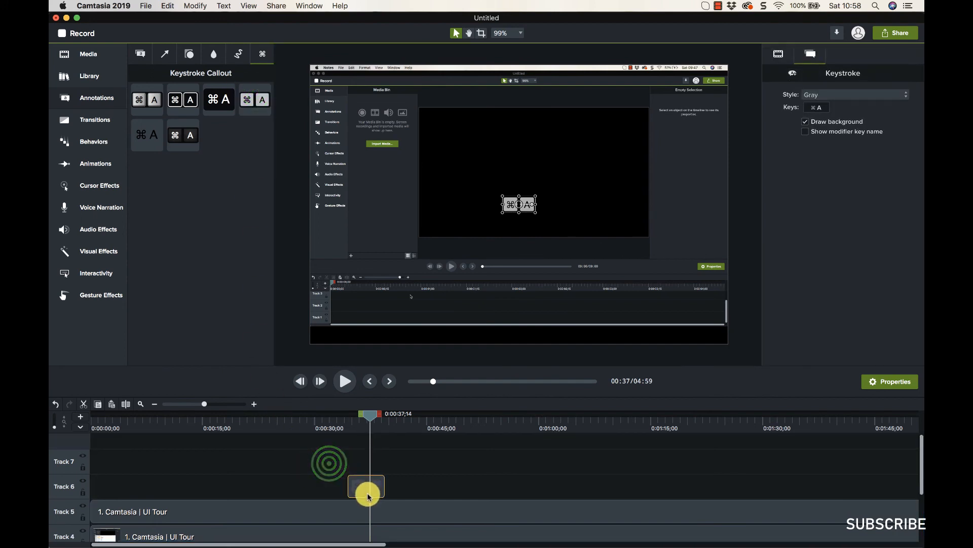
pyautogui.moveTo(536, 201); pyautogui.dragTo(556, 302)
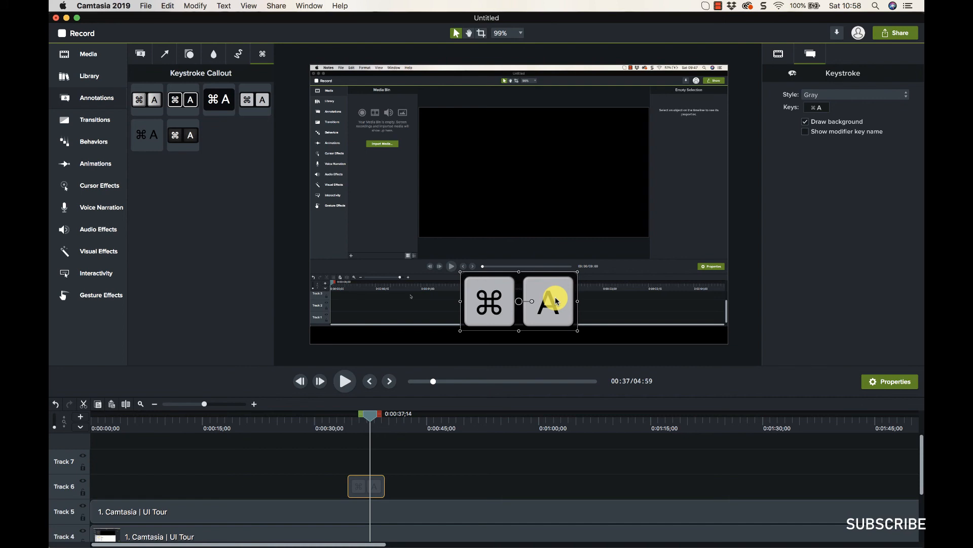
# Try the Traditional and Outline styles on the keystroke callout.
pyautogui.click(890, 94)
pyautogui.click(888, 105)
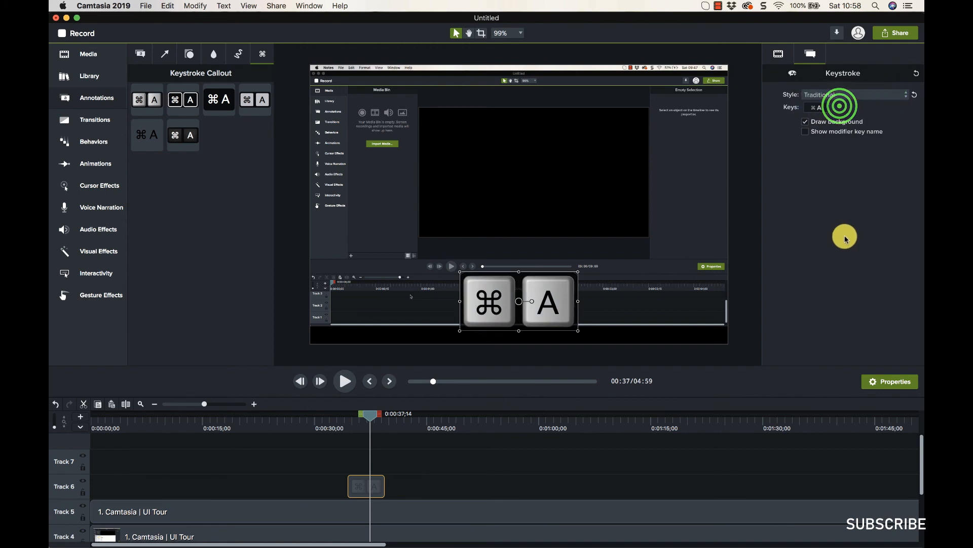
pyautogui.click(873, 94)
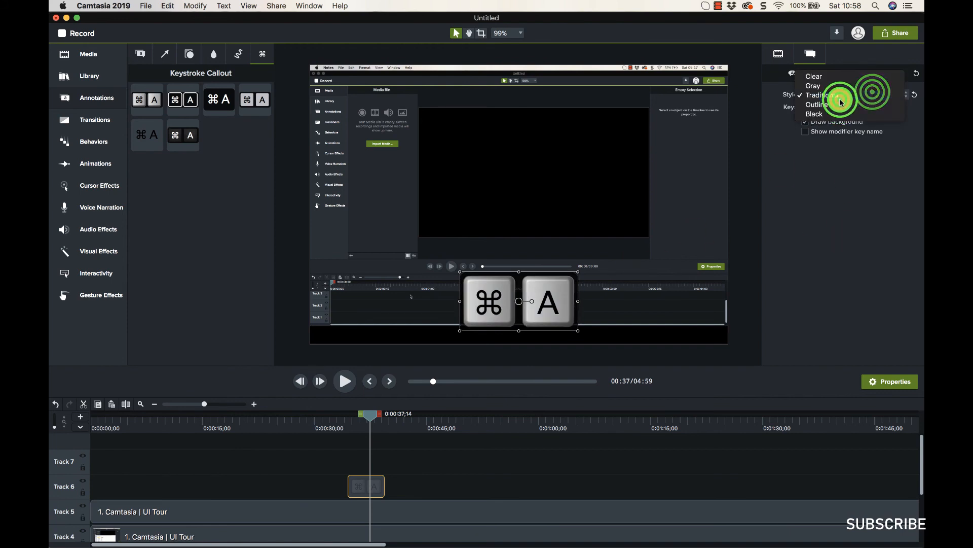
pyautogui.click(857, 95)
pyautogui.click(847, 94)
pyautogui.click(834, 104)
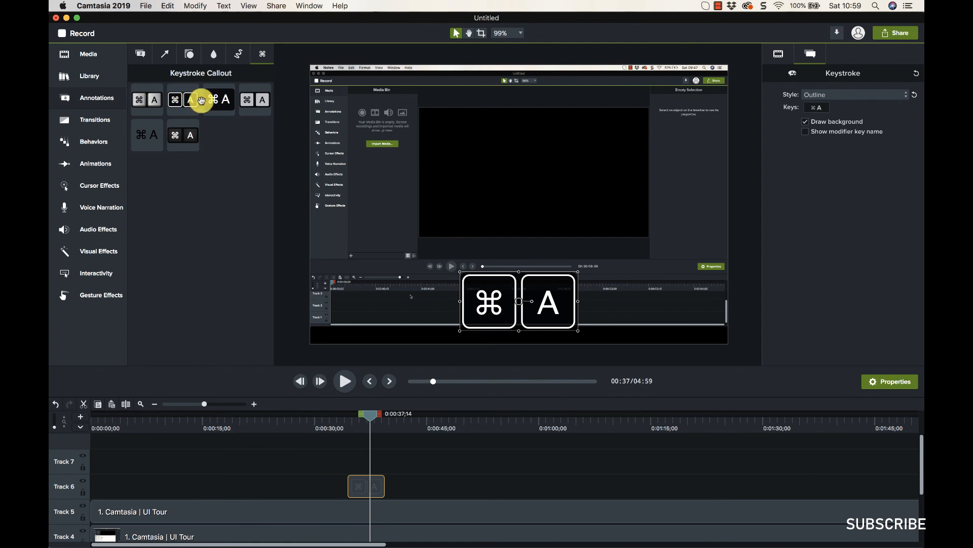
# Compare the keystroke callout presets and set the placed callout's style to Black.
pyautogui.click(229, 108)
pyautogui.click(260, 106)
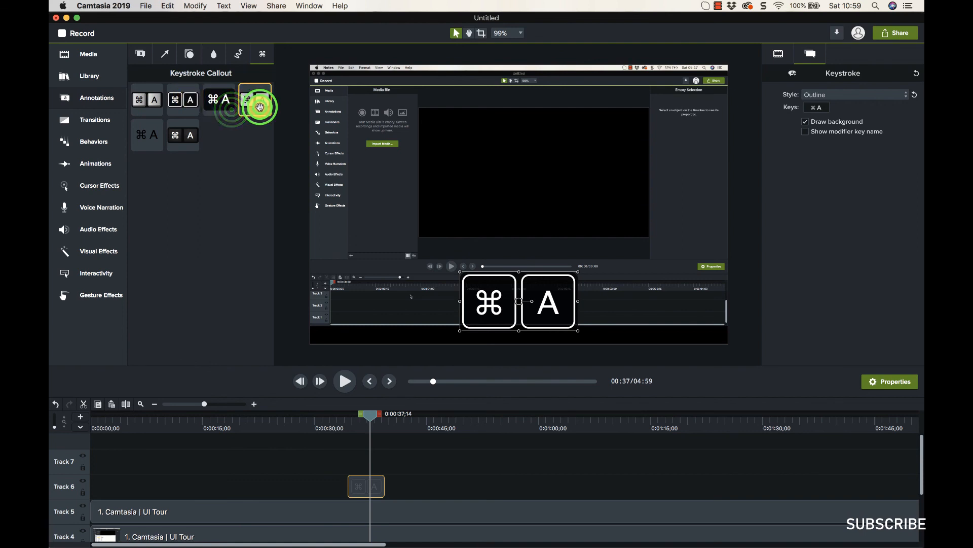
pyautogui.click(154, 141)
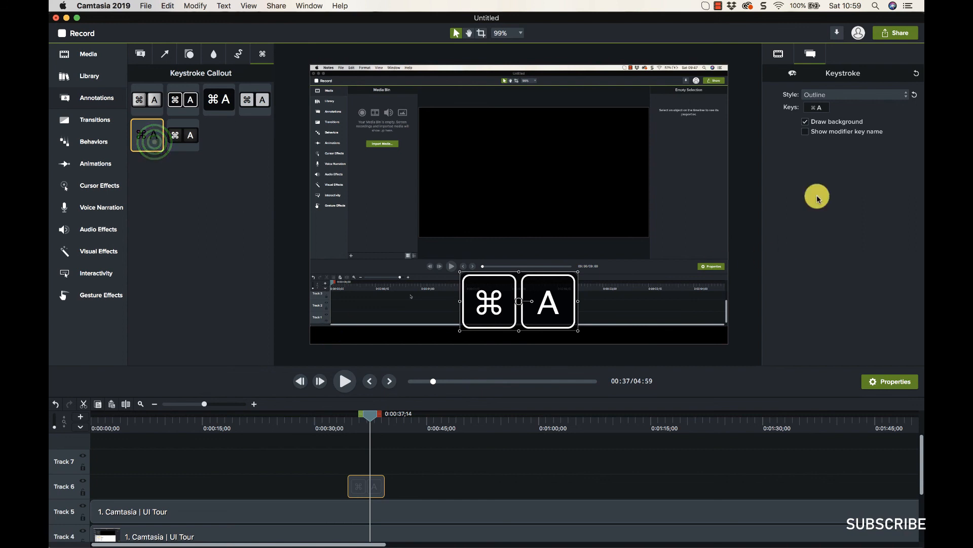
pyautogui.click(866, 96)
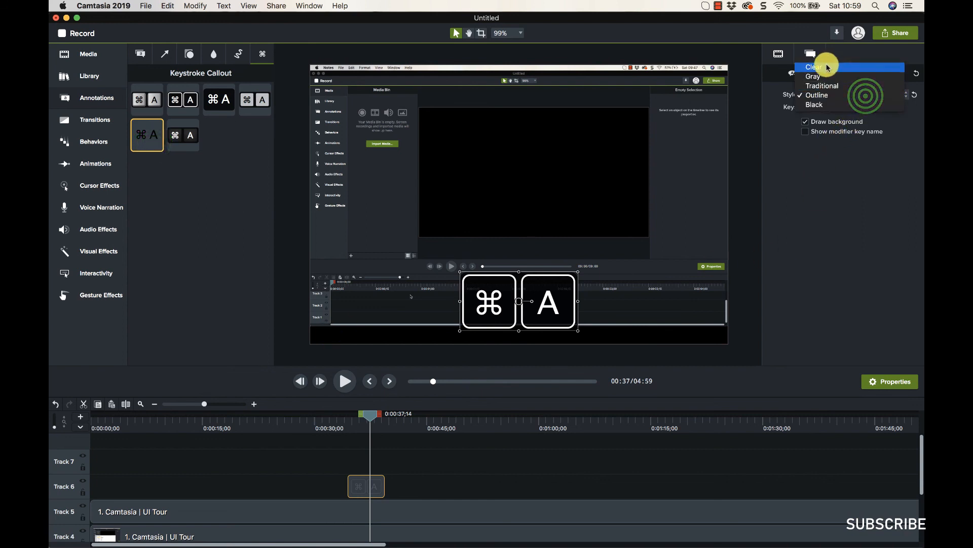
pyautogui.click(814, 105)
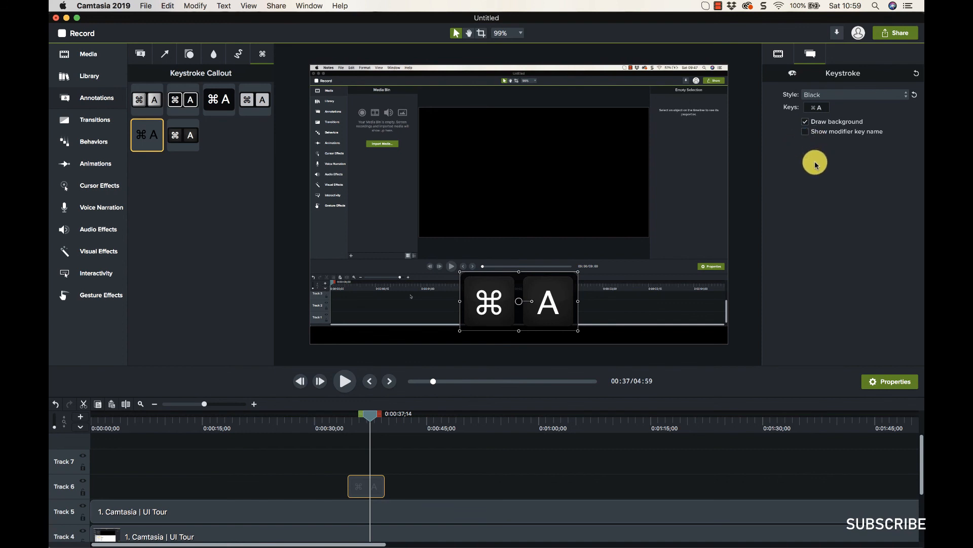
# Enable the modifier key name on the keystroke callout and move the playhead to 0:00:36;06 to preview it.
pyautogui.click(368, 415)
pyautogui.moveTo(369, 415); pyautogui.dragTo(338, 404)
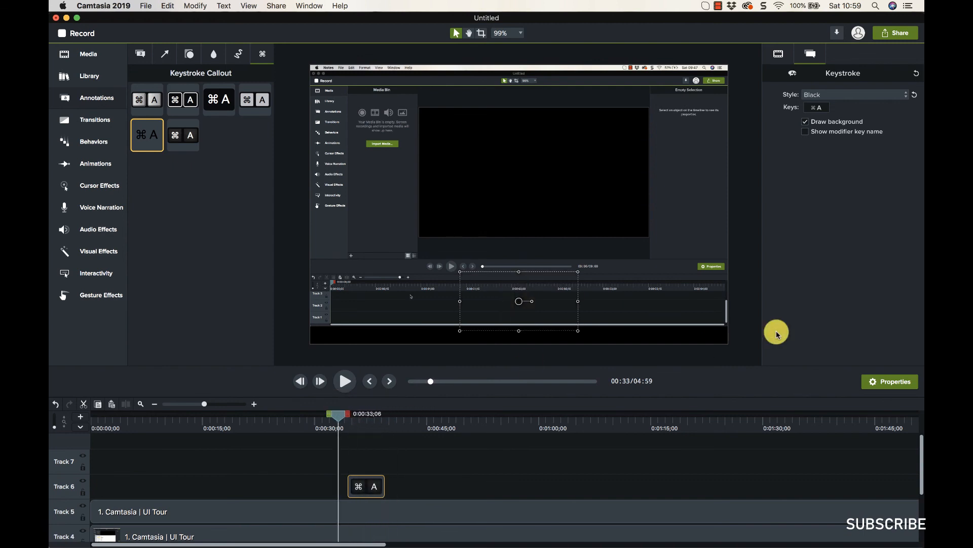
pyautogui.click(806, 132)
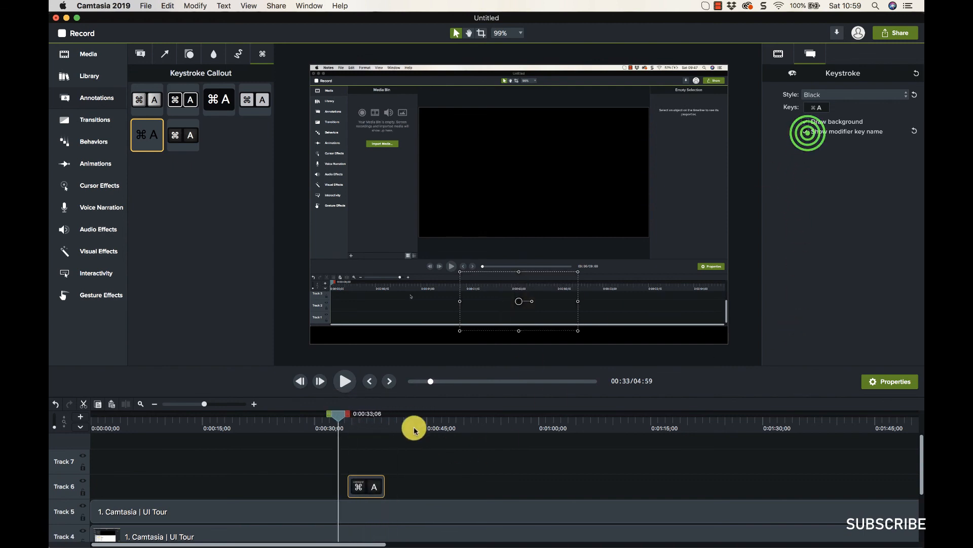
pyautogui.moveTo(338, 416); pyautogui.dragTo(362, 418)
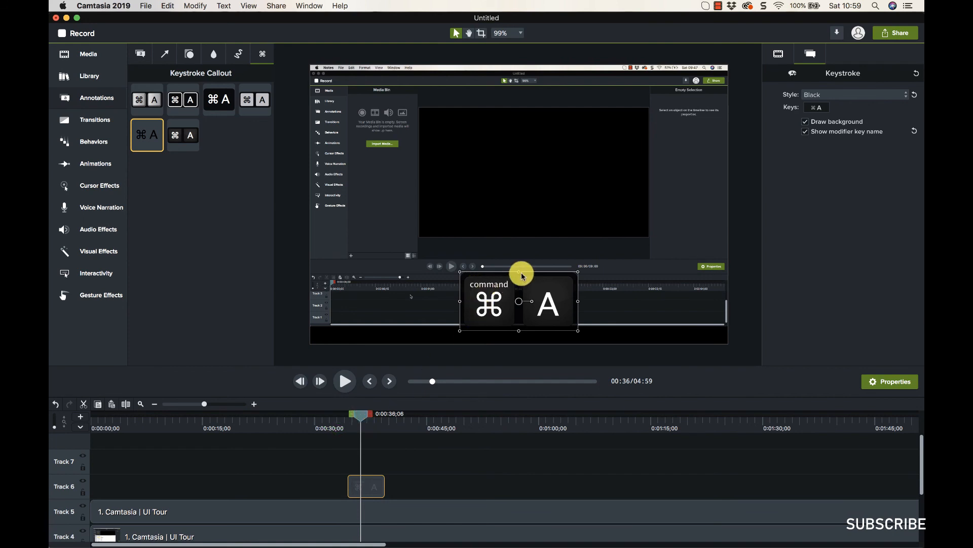
# Shrink the keystroke callout, keep it near the bottom center of the recording, and select its clip on Track 6.
pyautogui.moveTo(519, 271); pyautogui.dragTo(526, 301)
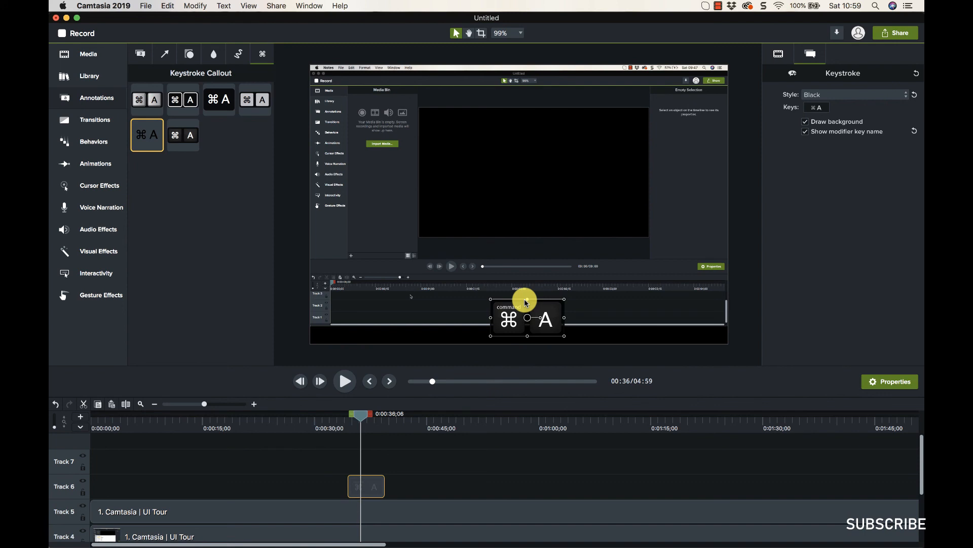
pyautogui.click(244, 244)
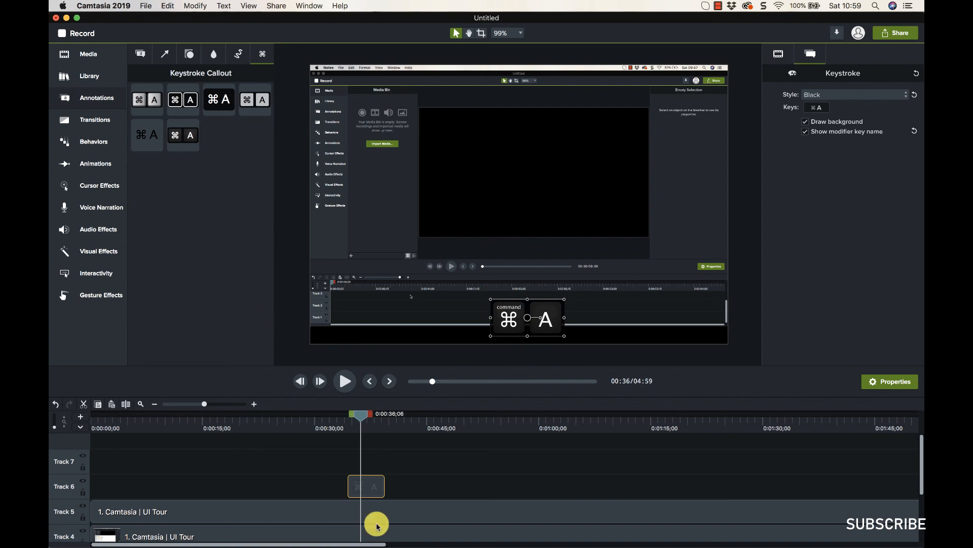
pyautogui.click(373, 484)
pyautogui.click(376, 486)
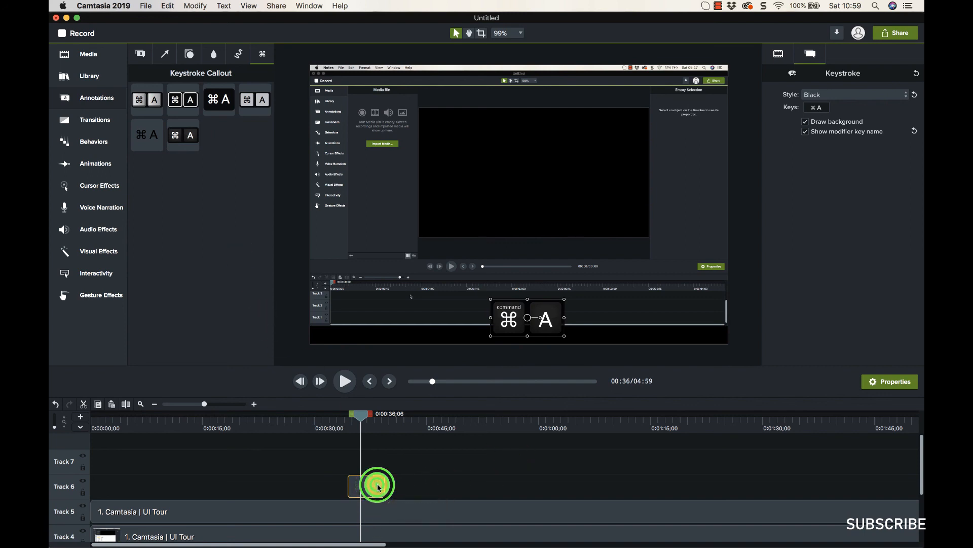